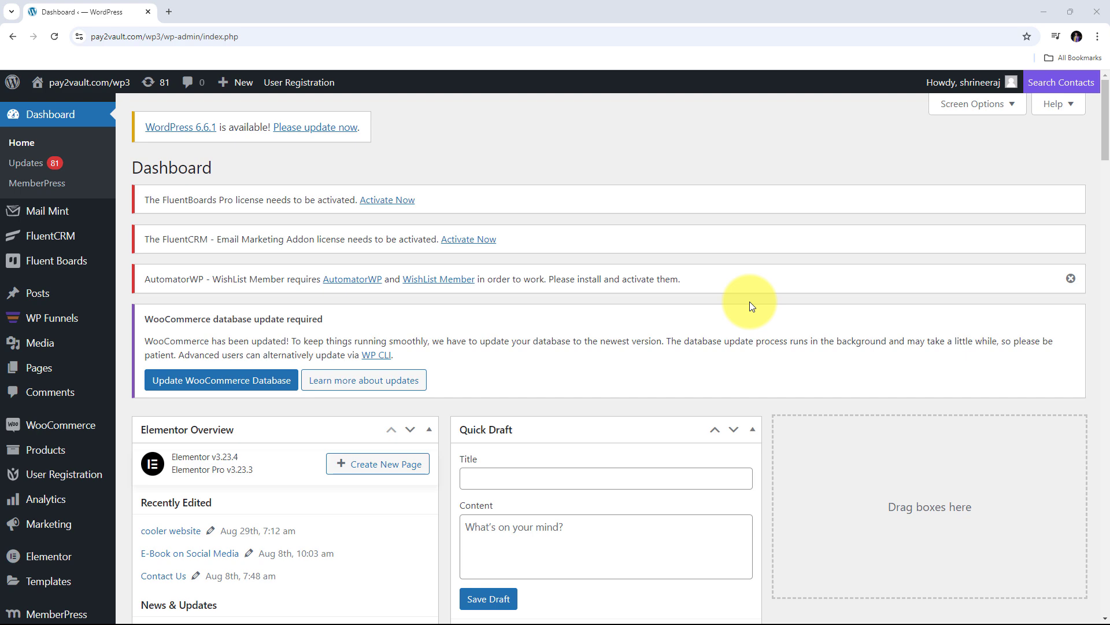
# Open pabbly.com in a new browser tab
pyautogui.scroll(-1, 443, 241)
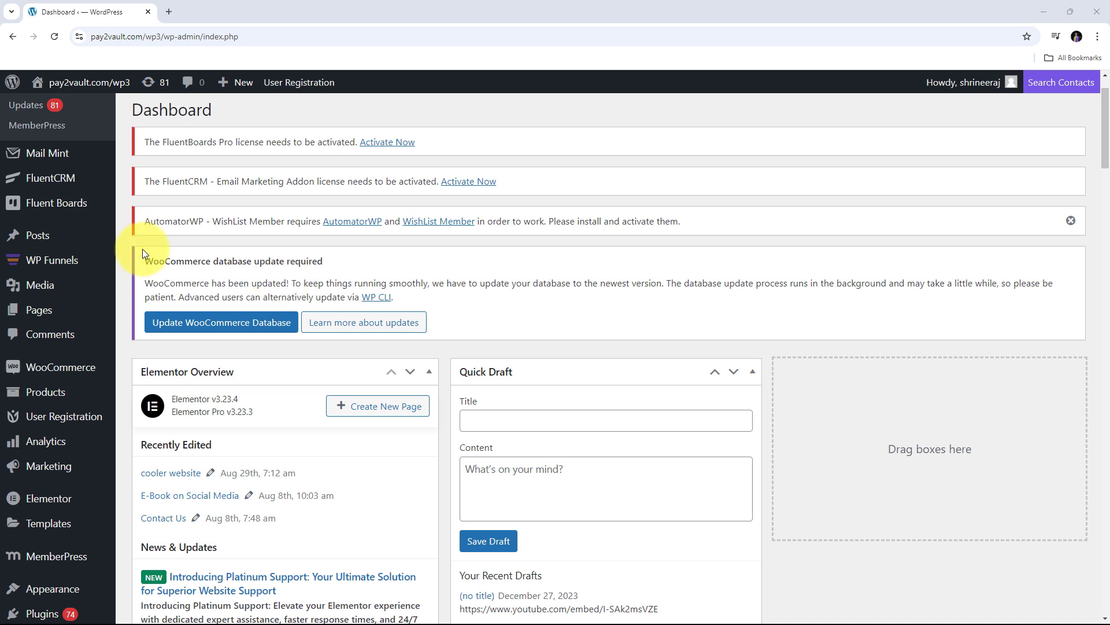
pyautogui.click(175, 12)
pyautogui.write('pa')
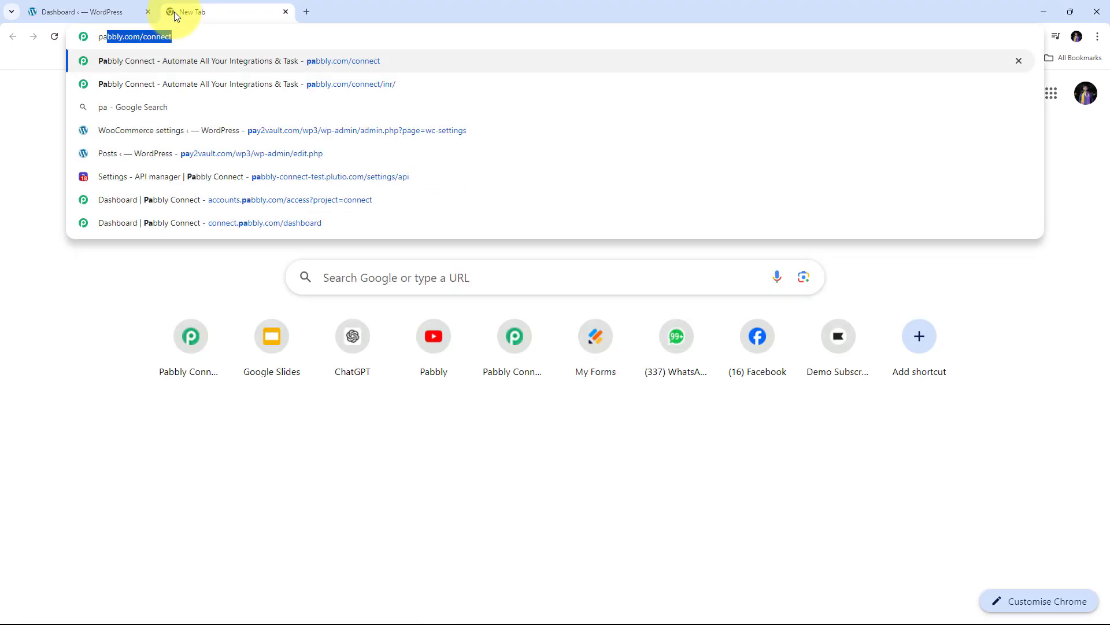
pyautogui.write('bbly.com')
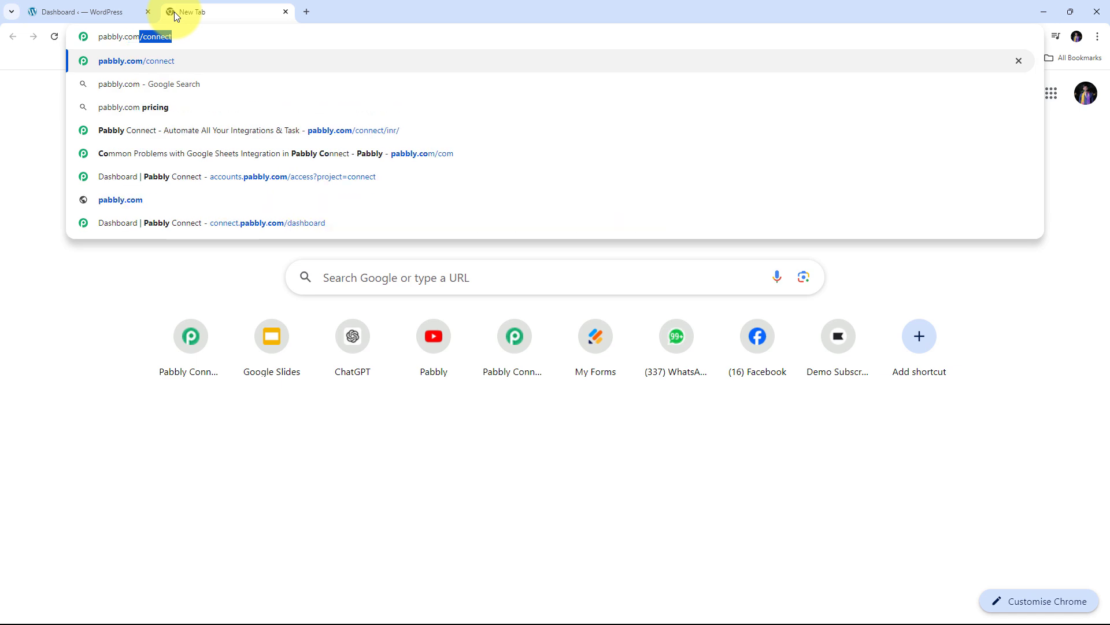
pyautogui.press('Return')
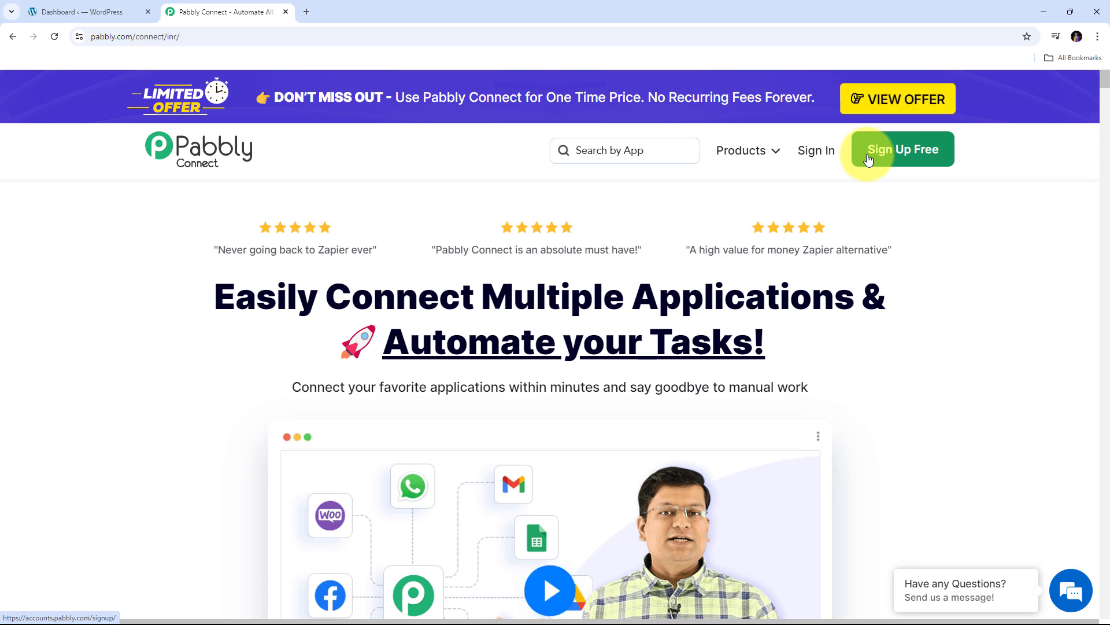
# Sign in and launch Pabbly Connect from its card on the apps page
pyautogui.click(822, 152)
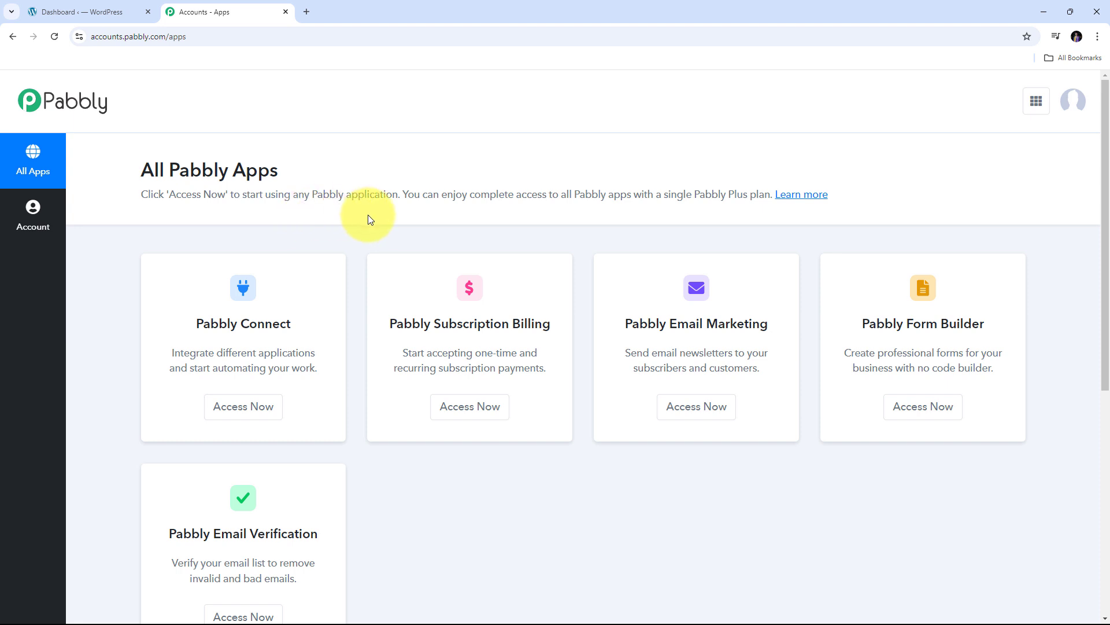
pyautogui.scroll(-1, 371, 218)
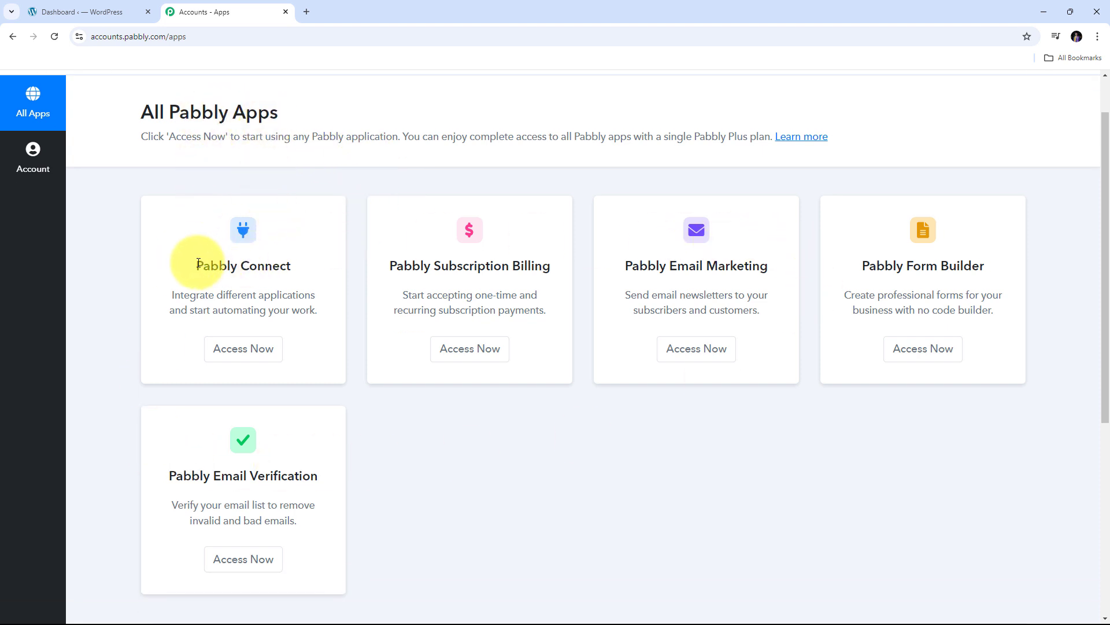
pyautogui.moveTo(198, 263); pyautogui.dragTo(313, 263)
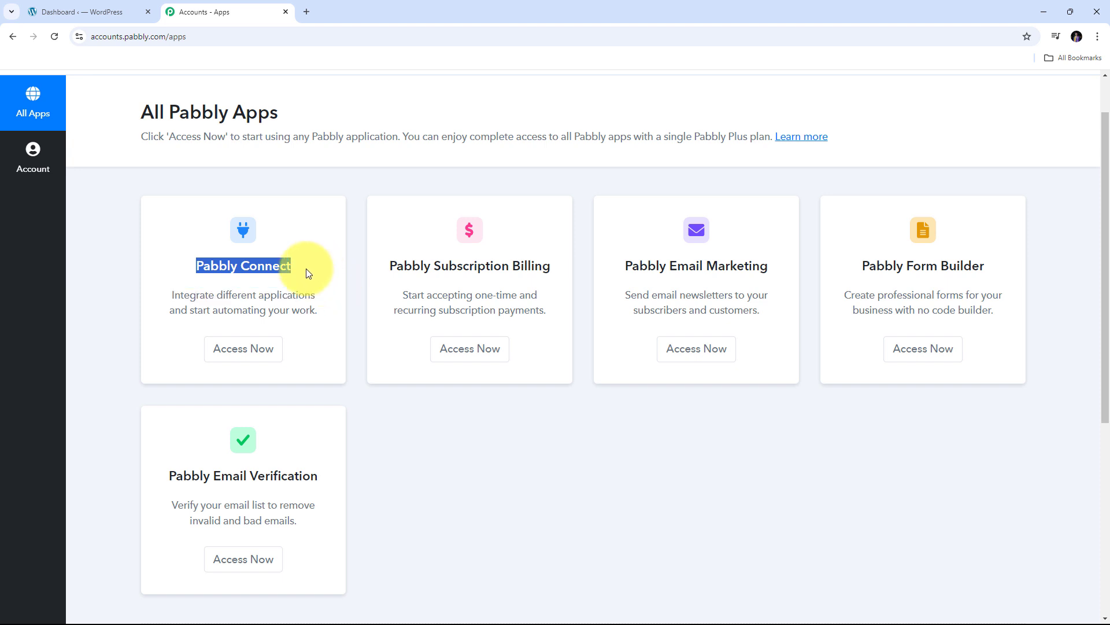
pyautogui.click(244, 349)
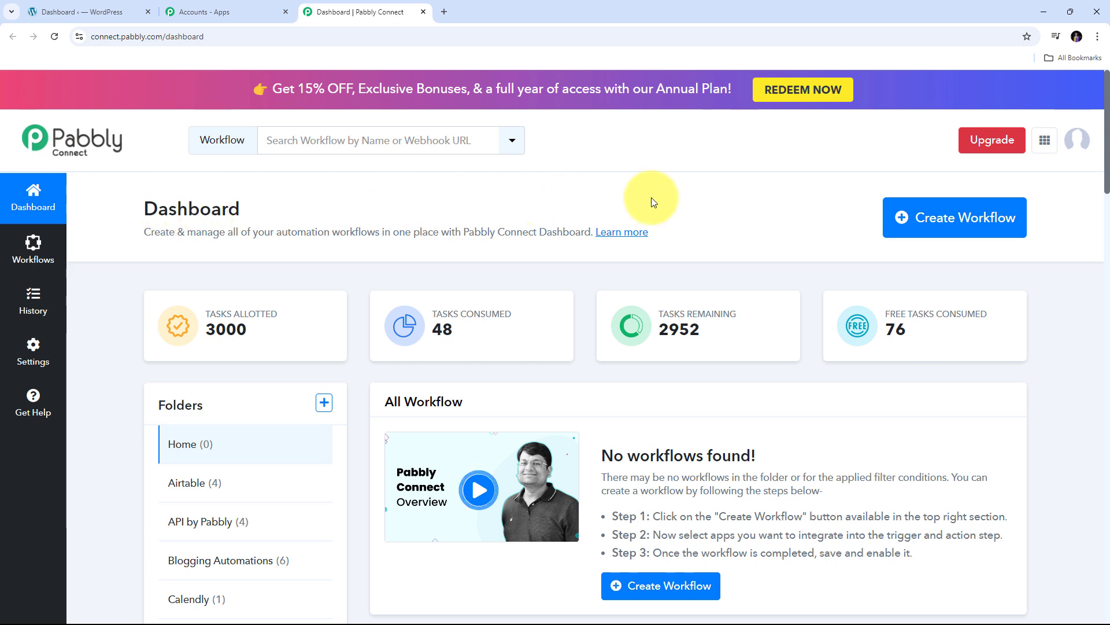
# Create a workflow named 'Automate WordPress Using Pabbly Connect' in the WordPress folder
pyautogui.click(926, 229)
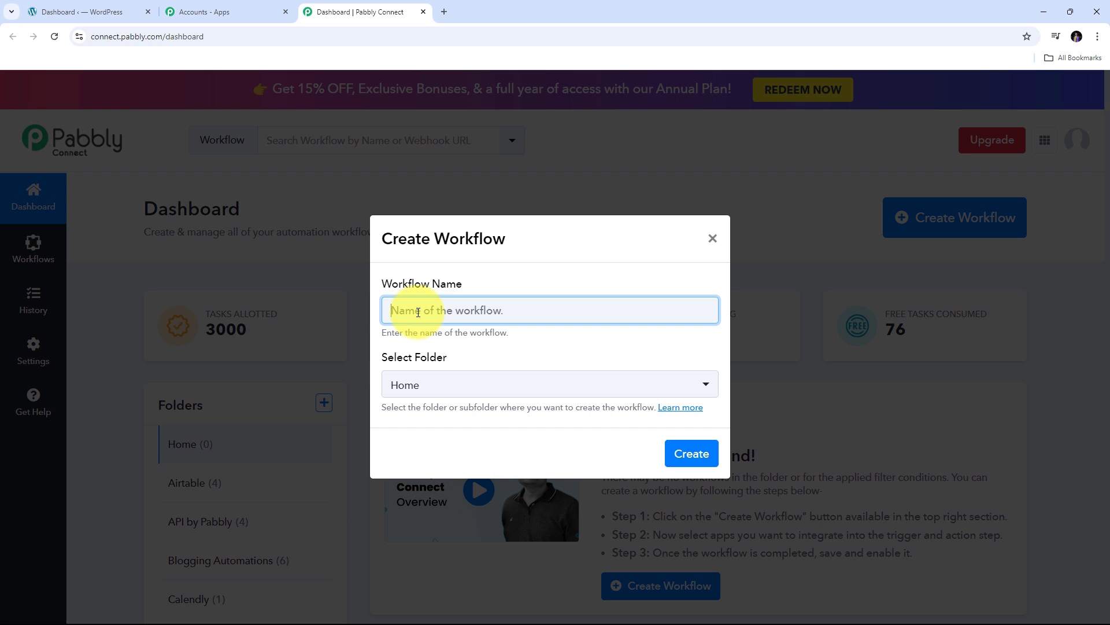
pyautogui.write('Automate WordPress Using Pabbly Connect')
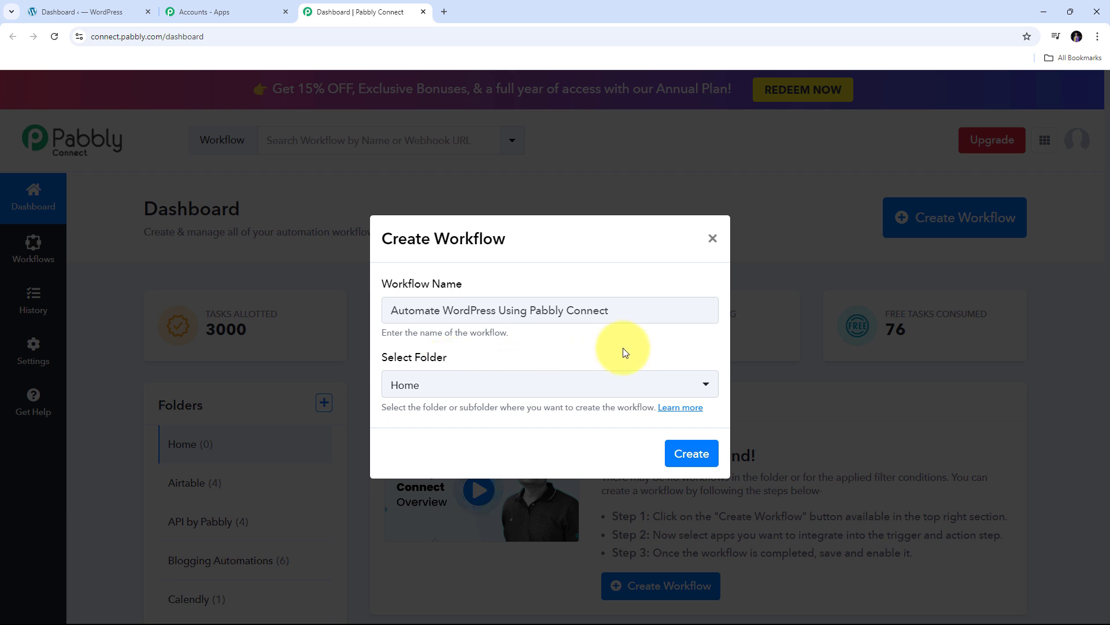
pyautogui.click(641, 387)
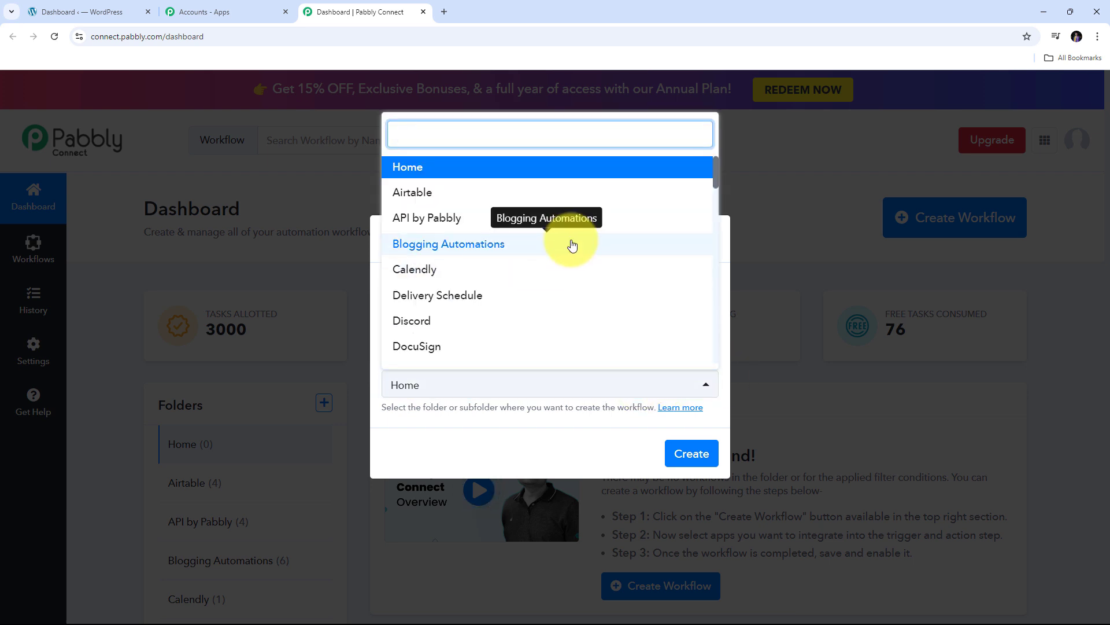
pyautogui.scroll(-5, 571, 243)
pyautogui.scroll(-10, 573, 245)
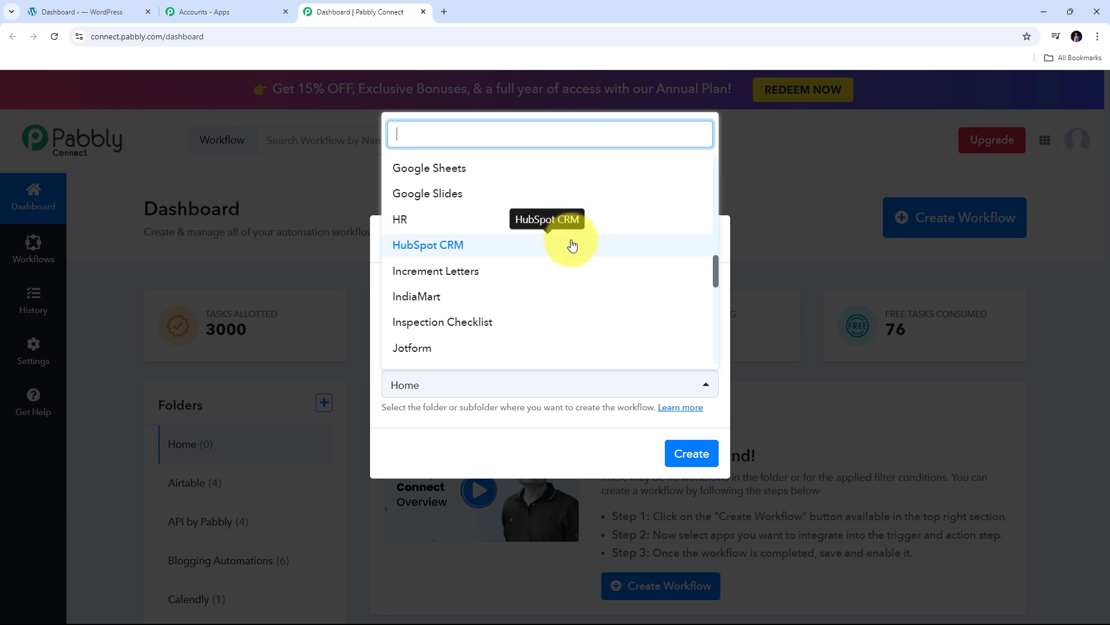
pyautogui.scroll(-3, 572, 245)
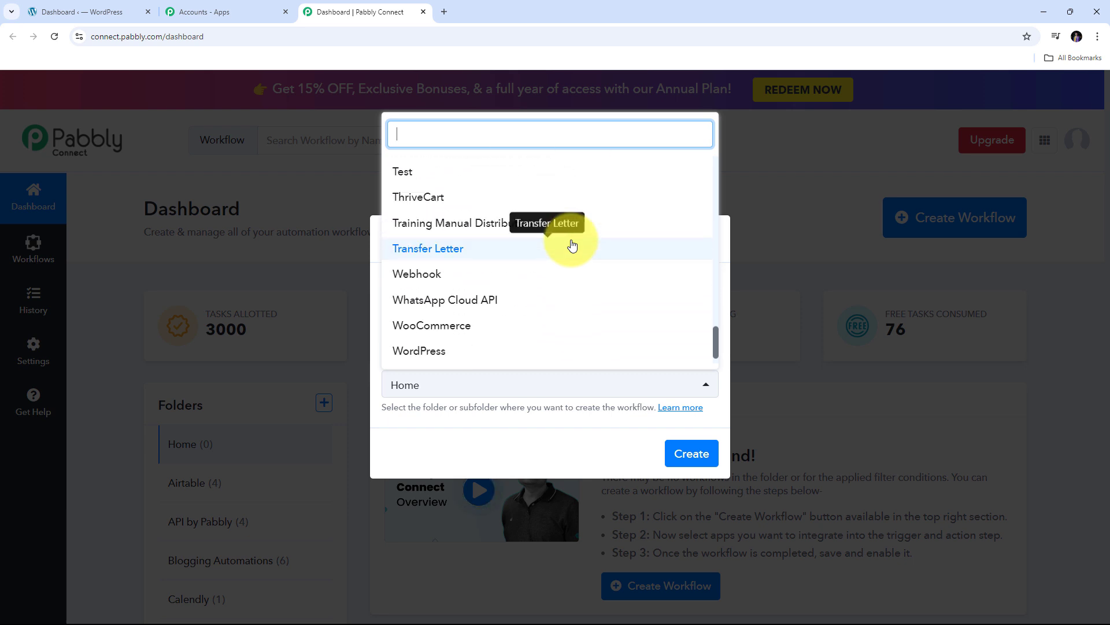
pyautogui.scroll(-1, 571, 244)
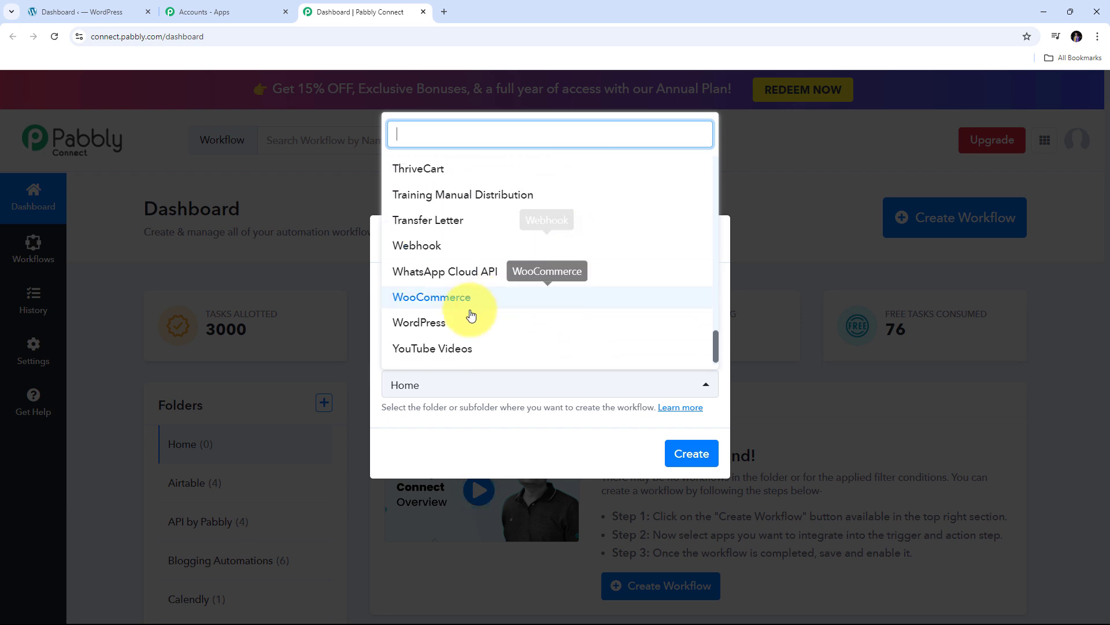
pyautogui.click(432, 326)
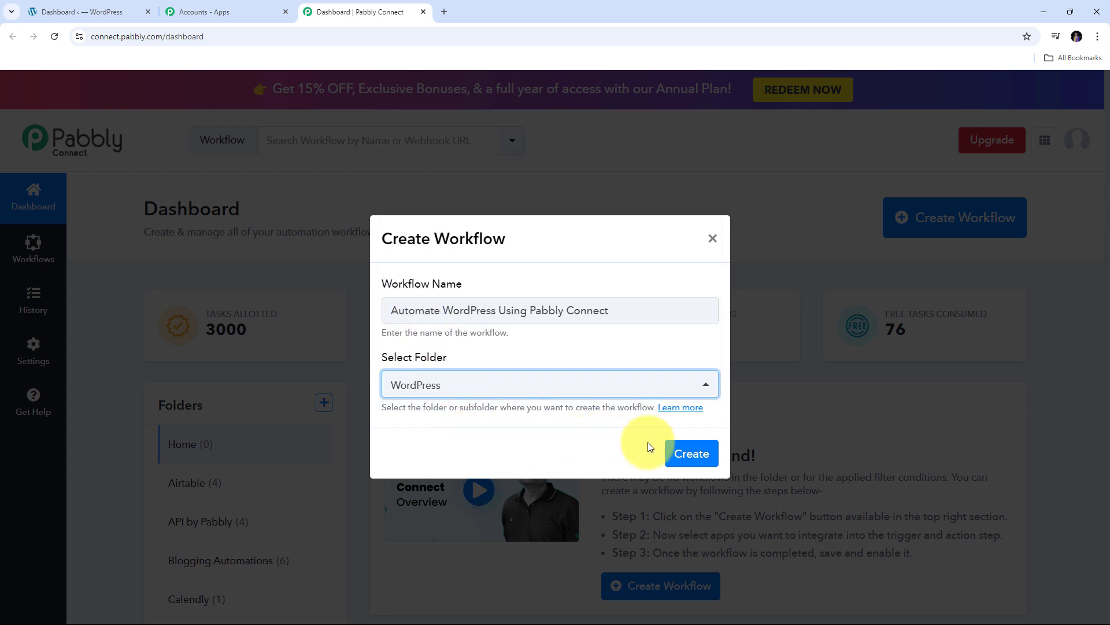
pyautogui.click(690, 455)
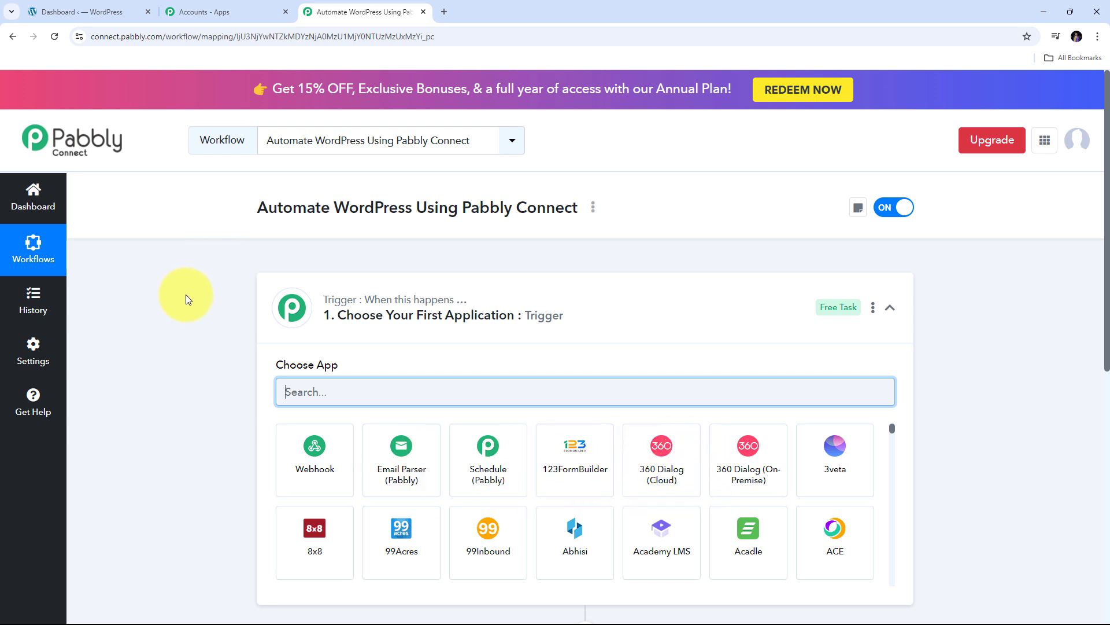
# Search 'Wordpress' in the trigger's Choose App box and pick the WordPress app
pyautogui.scroll(-3, 186, 295)
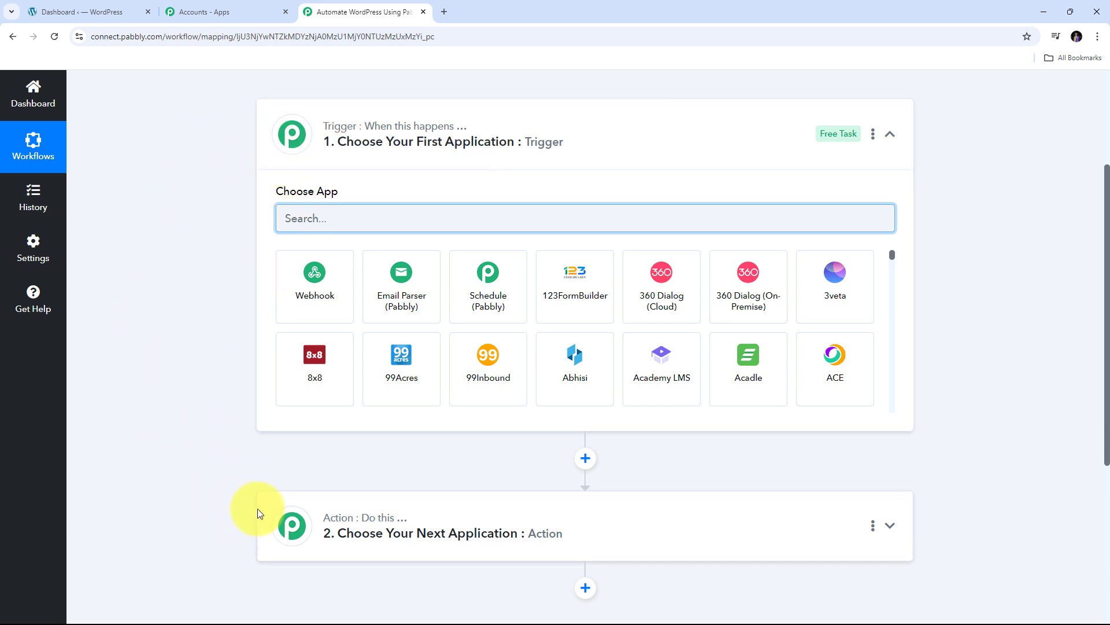
pyautogui.moveTo(332, 132)
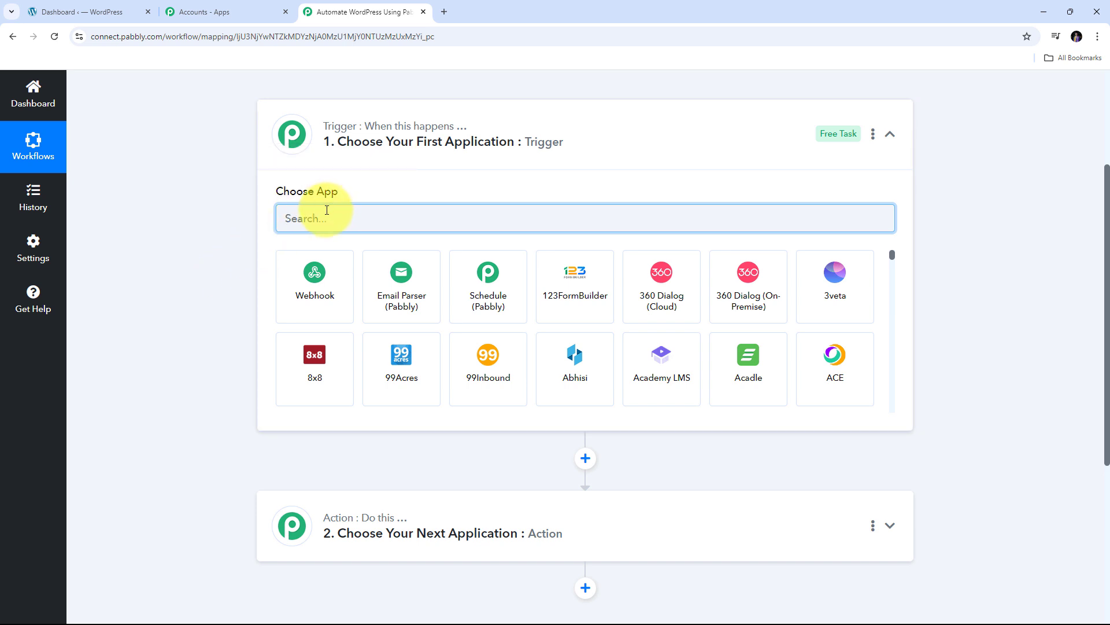
pyautogui.click(316, 222)
pyautogui.write('W')
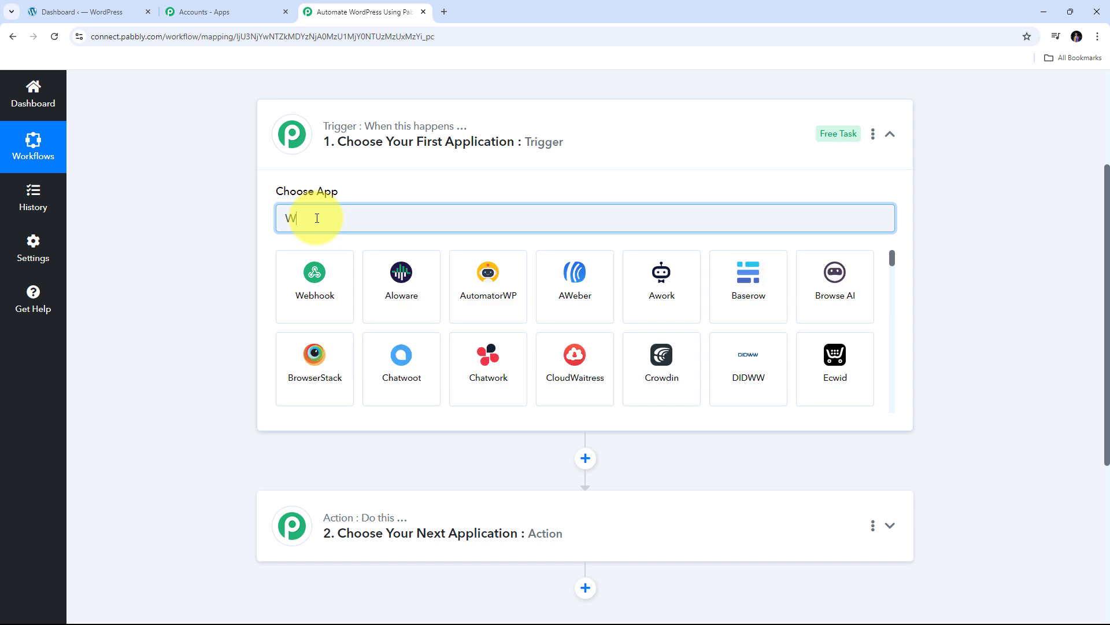
pyautogui.write('ordpress')
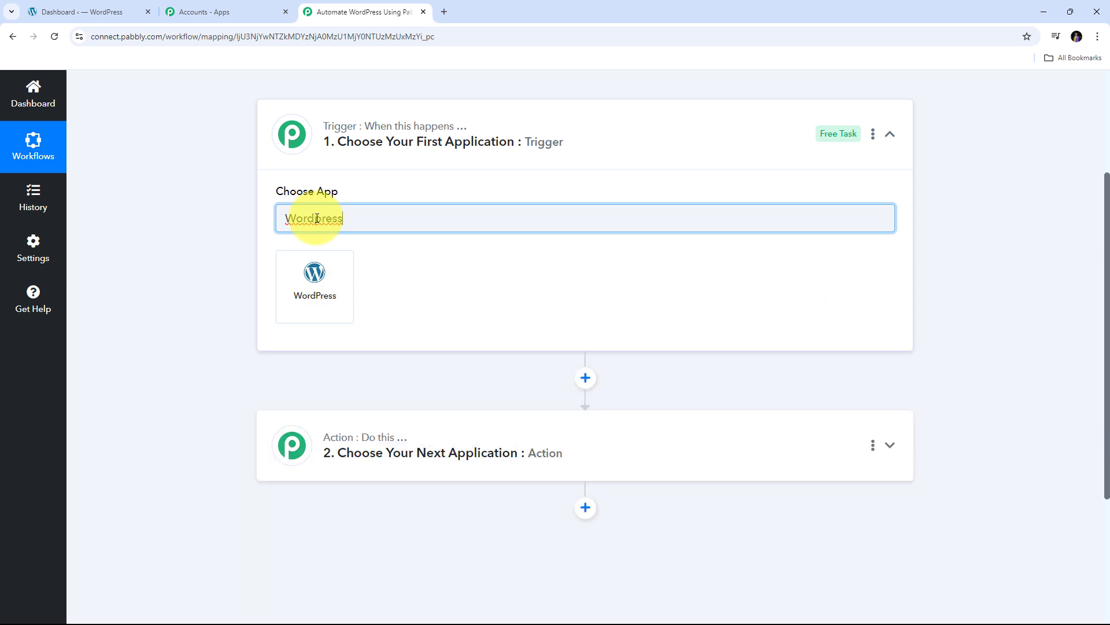
pyautogui.click(315, 282)
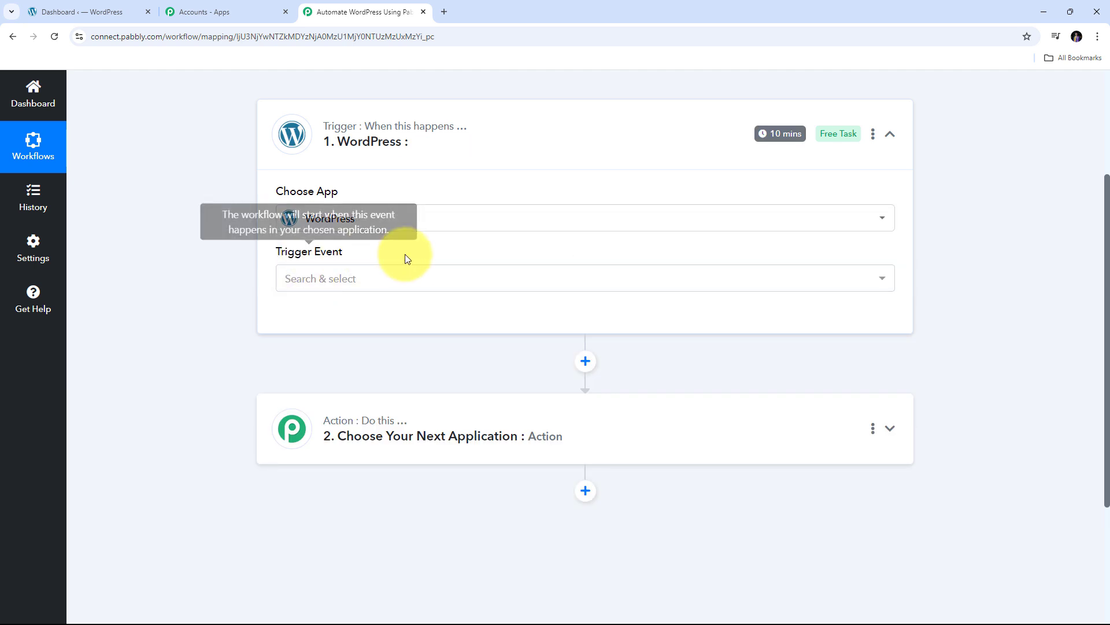
# Browse the WordPress trigger events, such as New Post Published, Post Deleted and User Registers
pyautogui.click(659, 277)
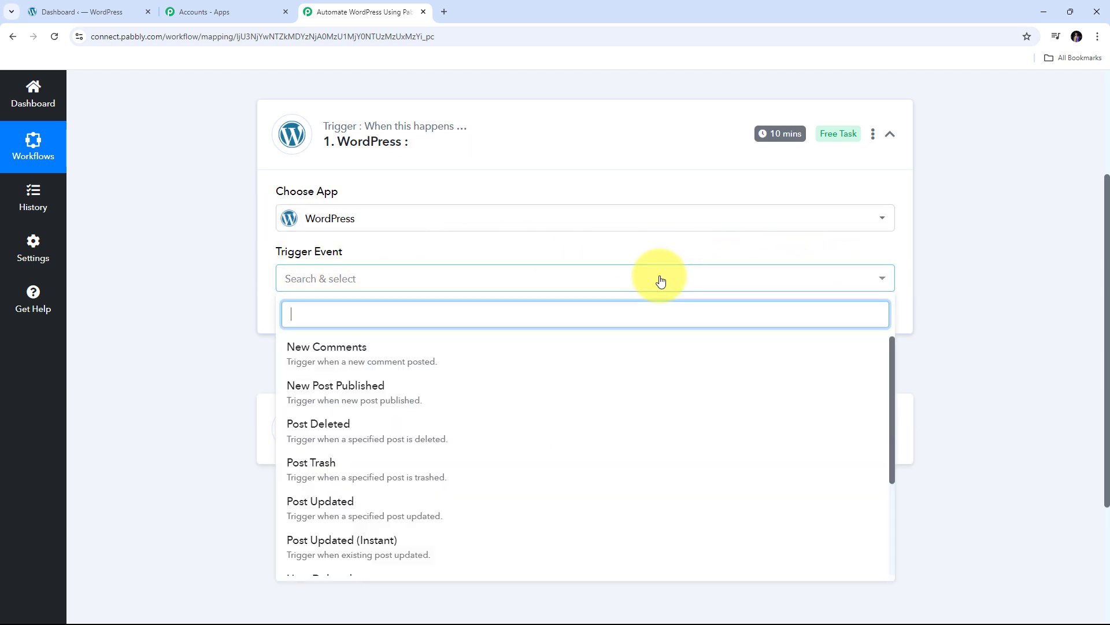
pyautogui.scroll(-5, 538, 220)
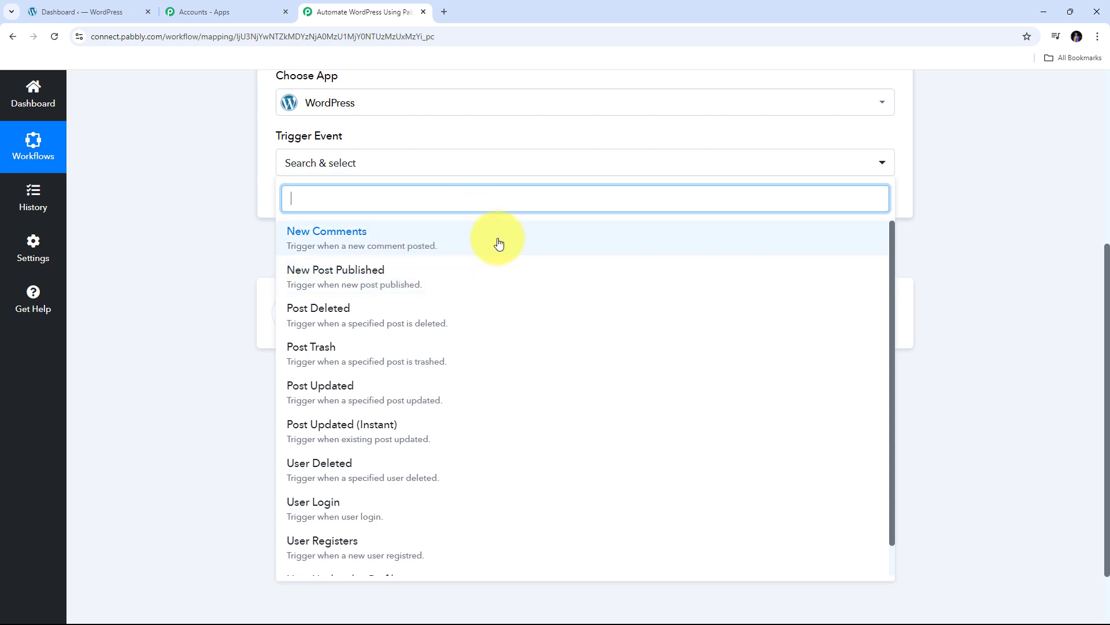
pyautogui.scroll(2, 492, 278)
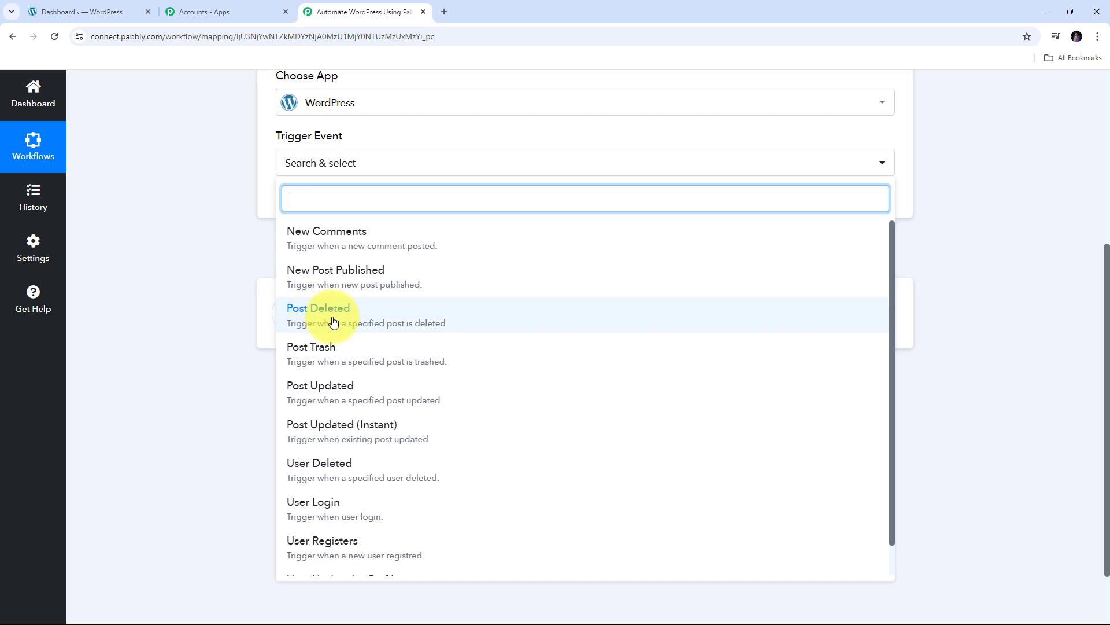
pyautogui.scroll(-1, 314, 327)
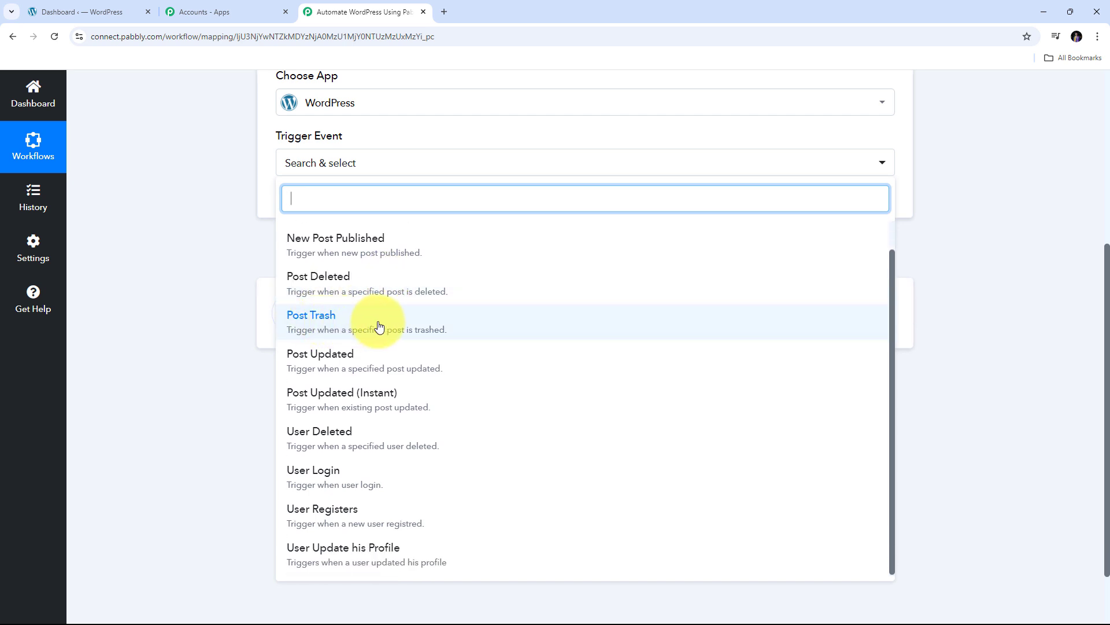
pyautogui.scroll(-1, 337, 341)
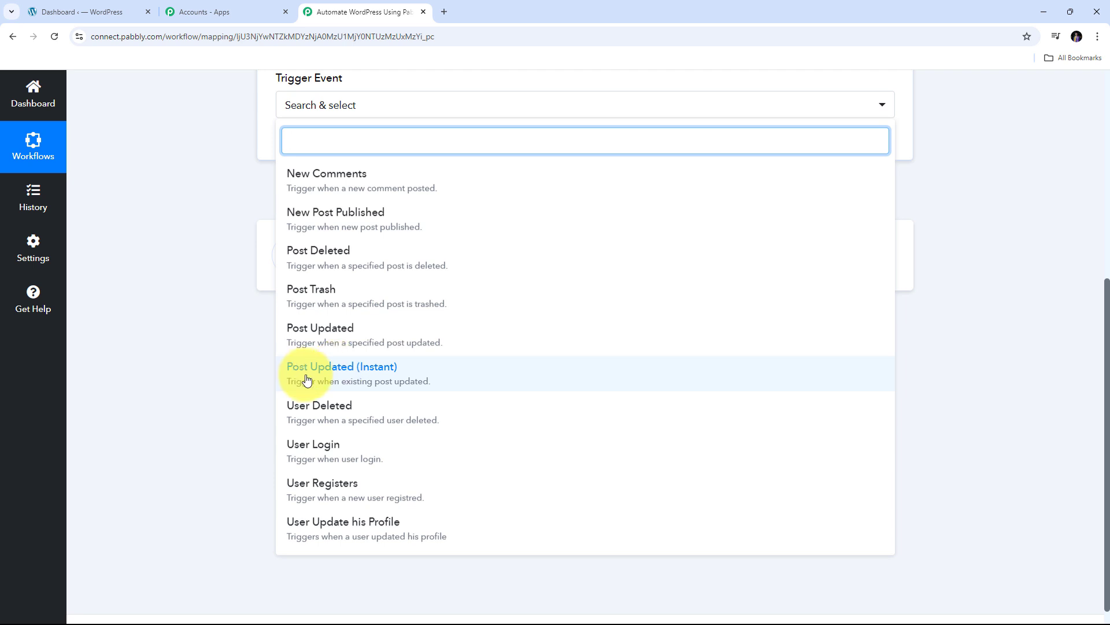
pyautogui.scroll(-1, 405, 381)
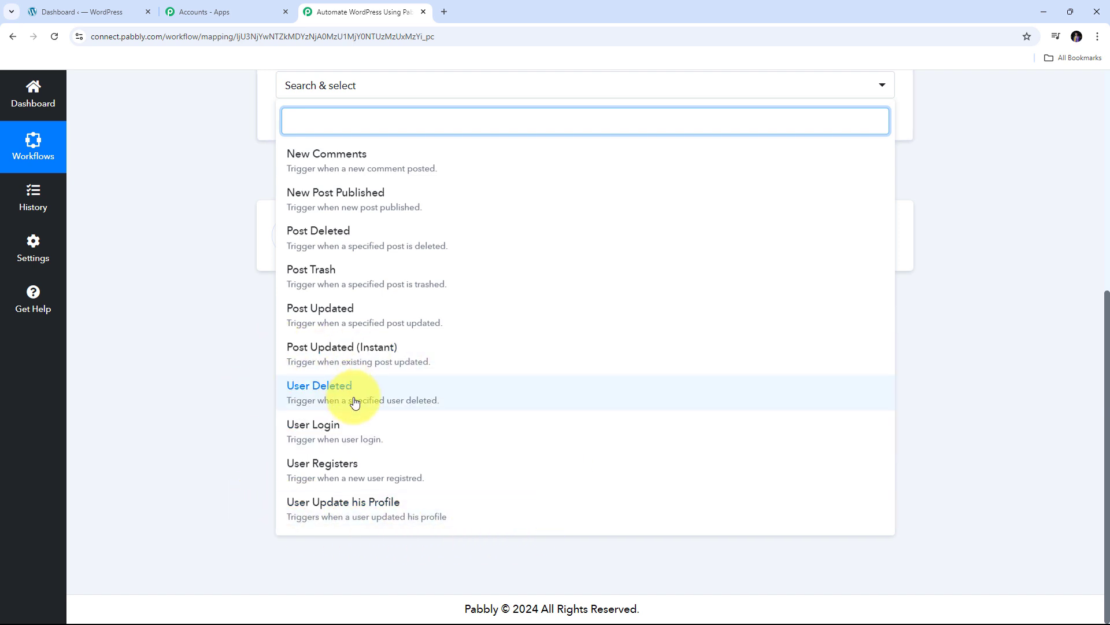
pyautogui.scroll(3, 434, 379)
pyautogui.scroll(-5, 486, 347)
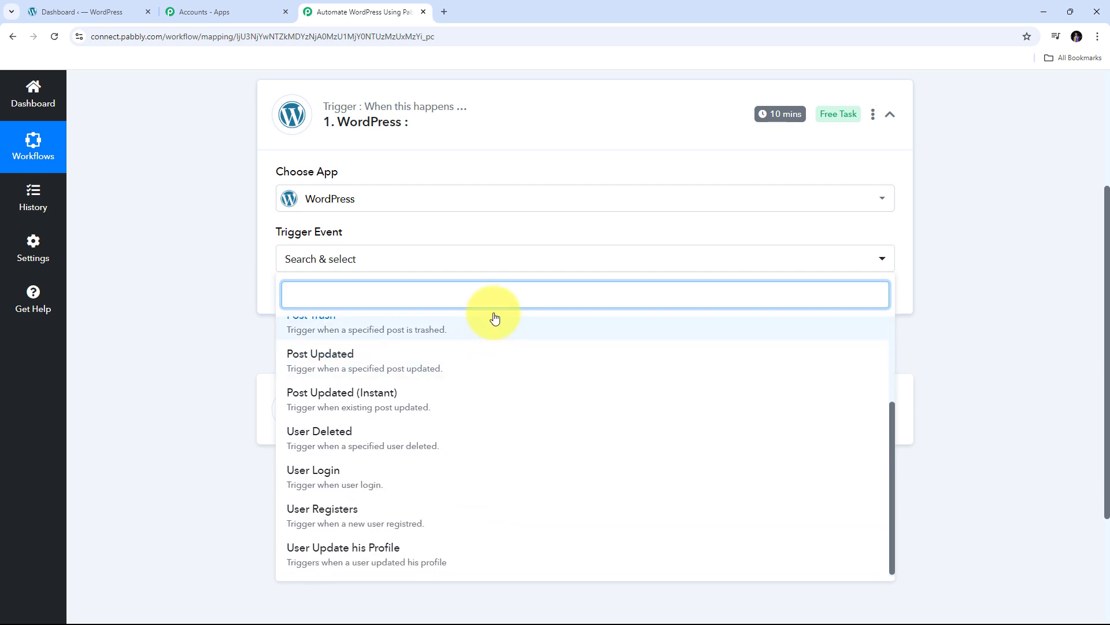
pyautogui.scroll(1, 391, 324)
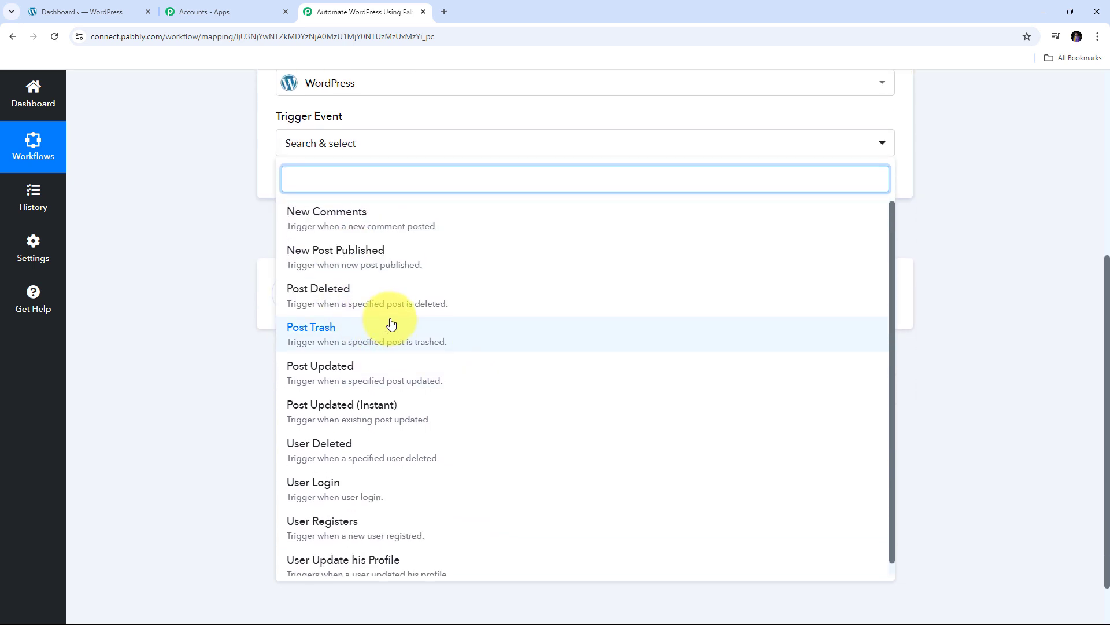
pyautogui.scroll(1, 391, 323)
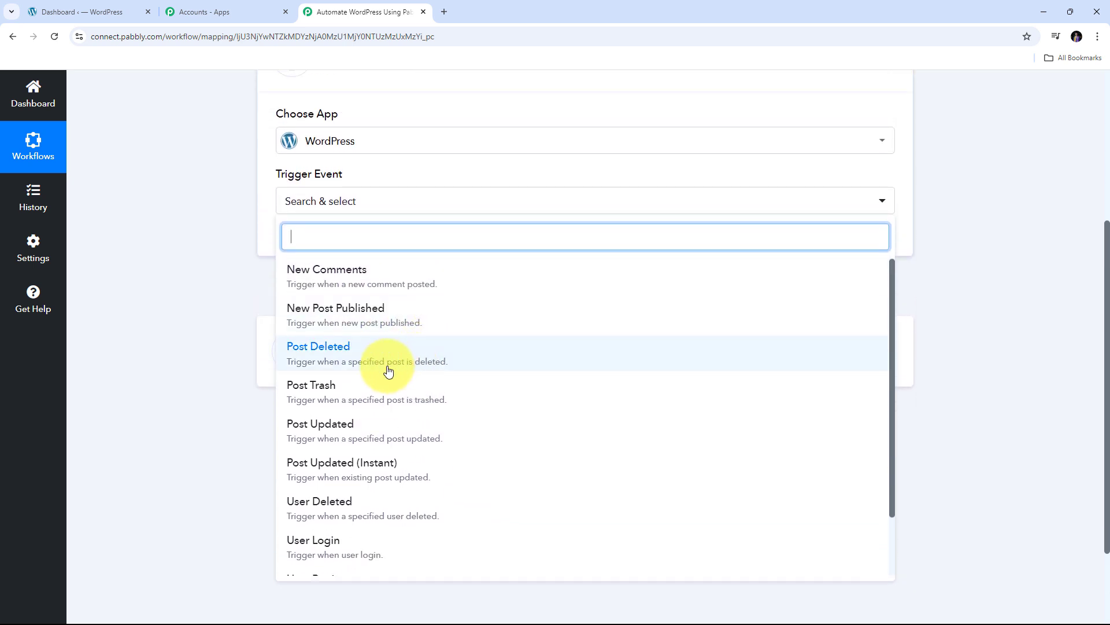
pyautogui.scroll(1, 399, 393)
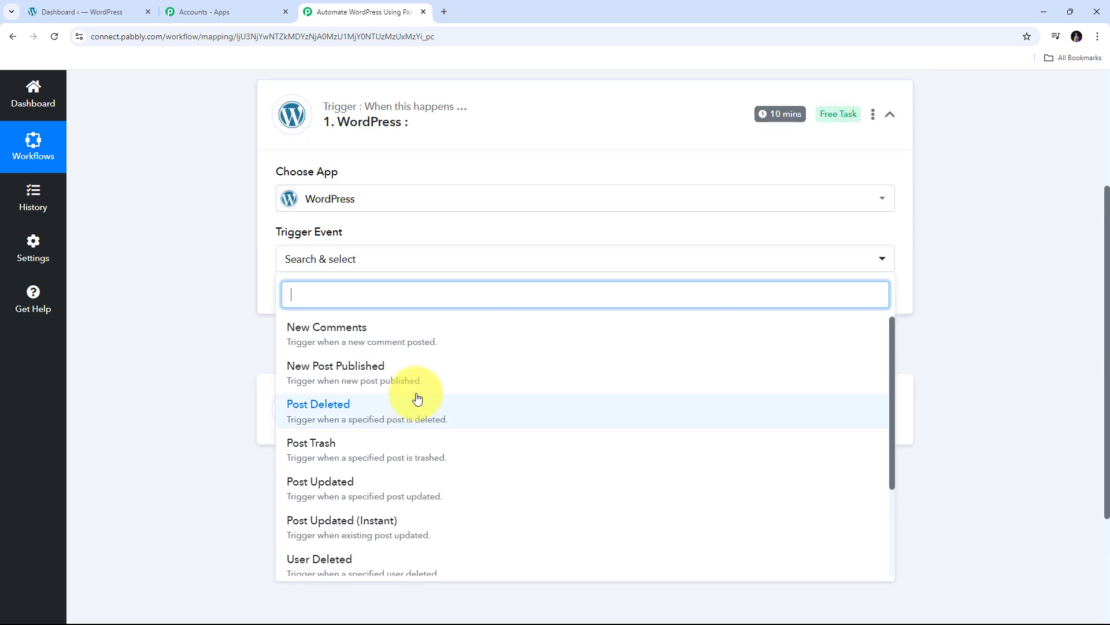
pyautogui.scroll(-1, 459, 387)
pyautogui.scroll(1, 459, 386)
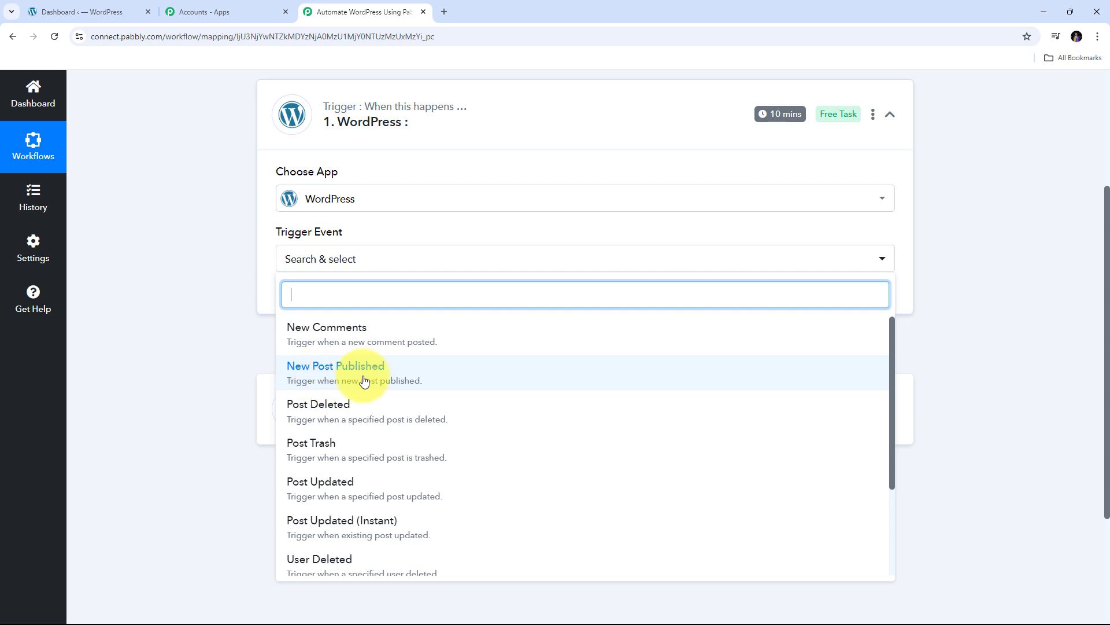
# Choose New Post Published as the WordPress trigger event
pyautogui.click(351, 381)
pyautogui.scroll(-1, 448, 292)
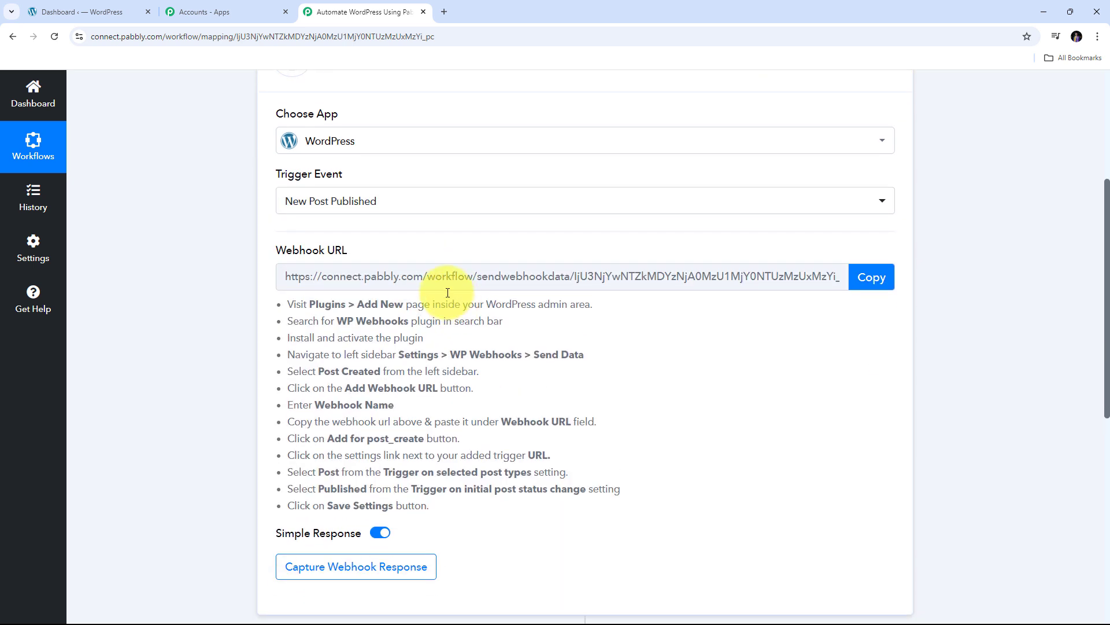
pyautogui.scroll(1, 434, 286)
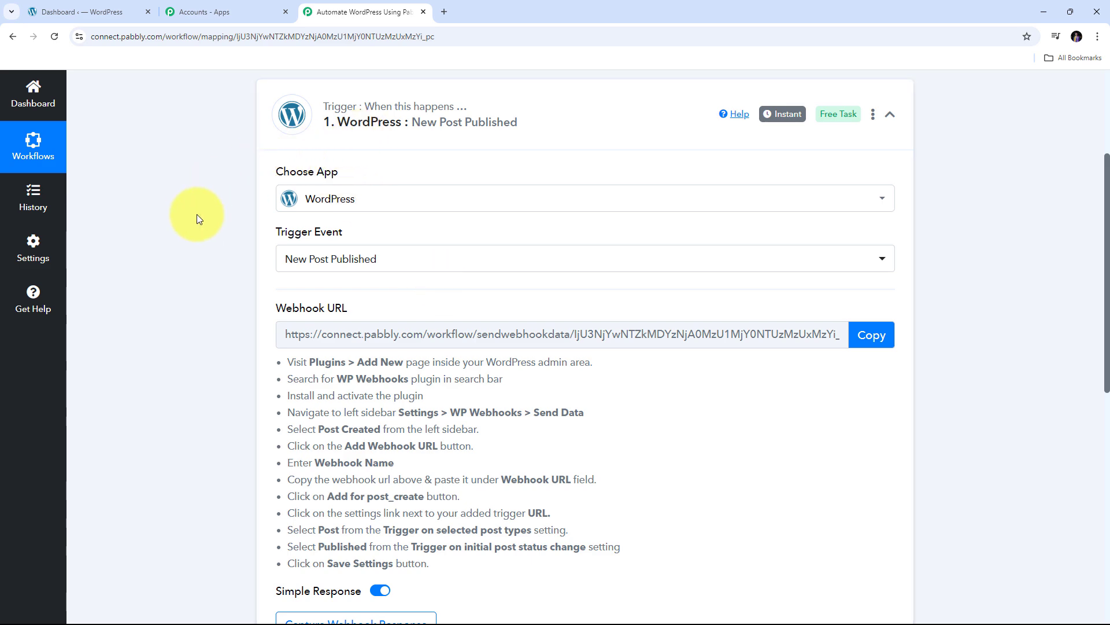
# Copy the generated Pabbly webhook URL
pyautogui.moveTo(278, 306); pyautogui.dragTo(383, 299)
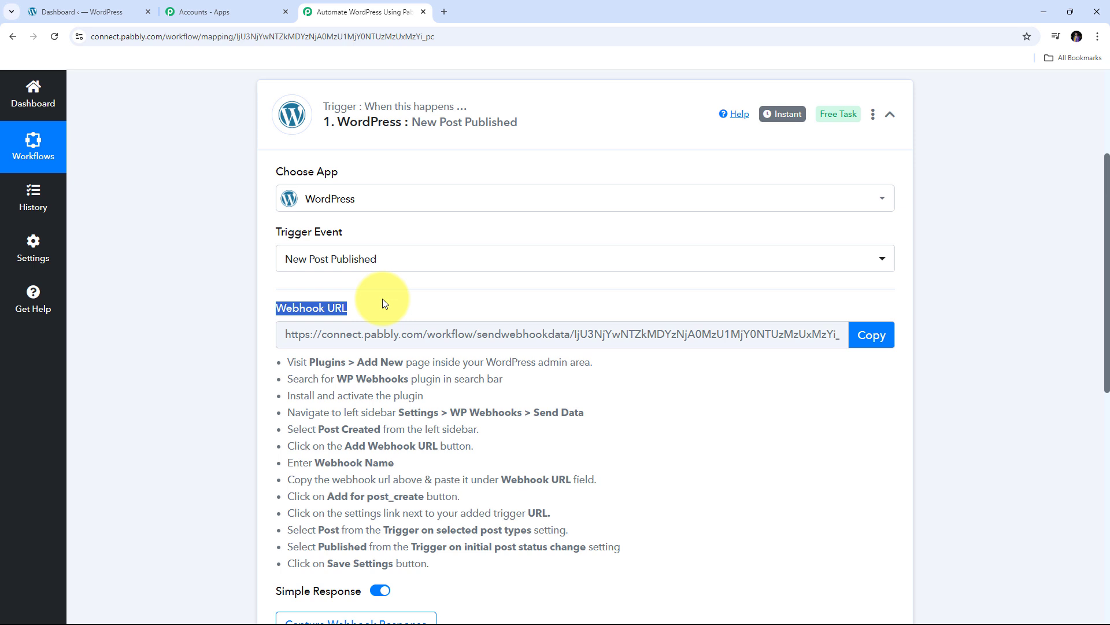
pyautogui.moveTo(330, 307)
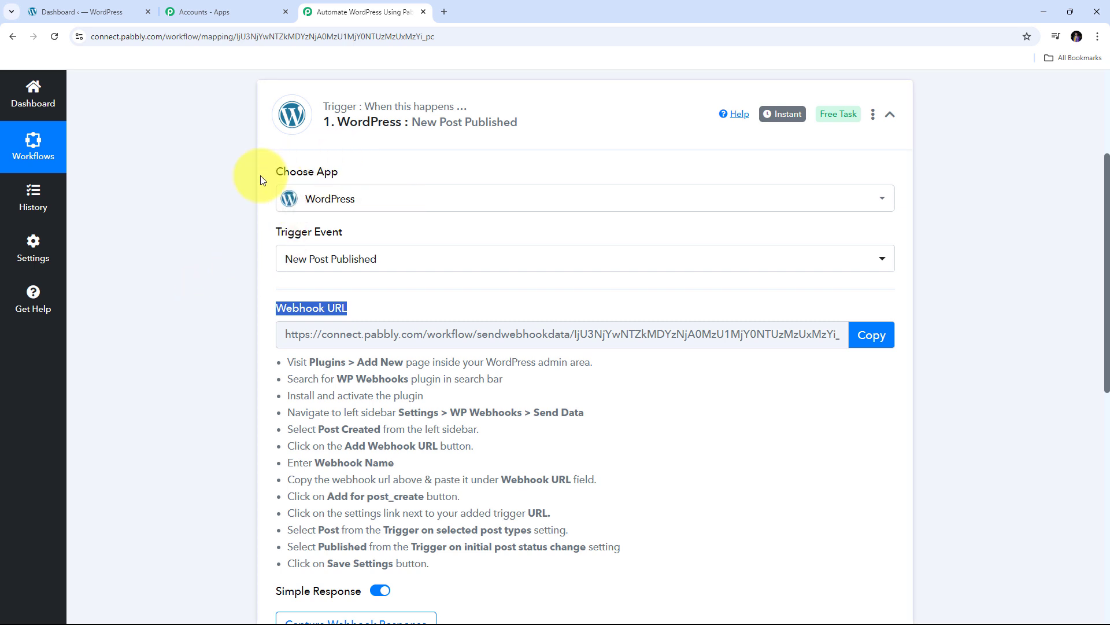
pyautogui.scroll(-1, 190, 197)
pyautogui.scroll(-3, 188, 194)
pyautogui.moveTo(287, 187); pyautogui.dragTo(672, 429)
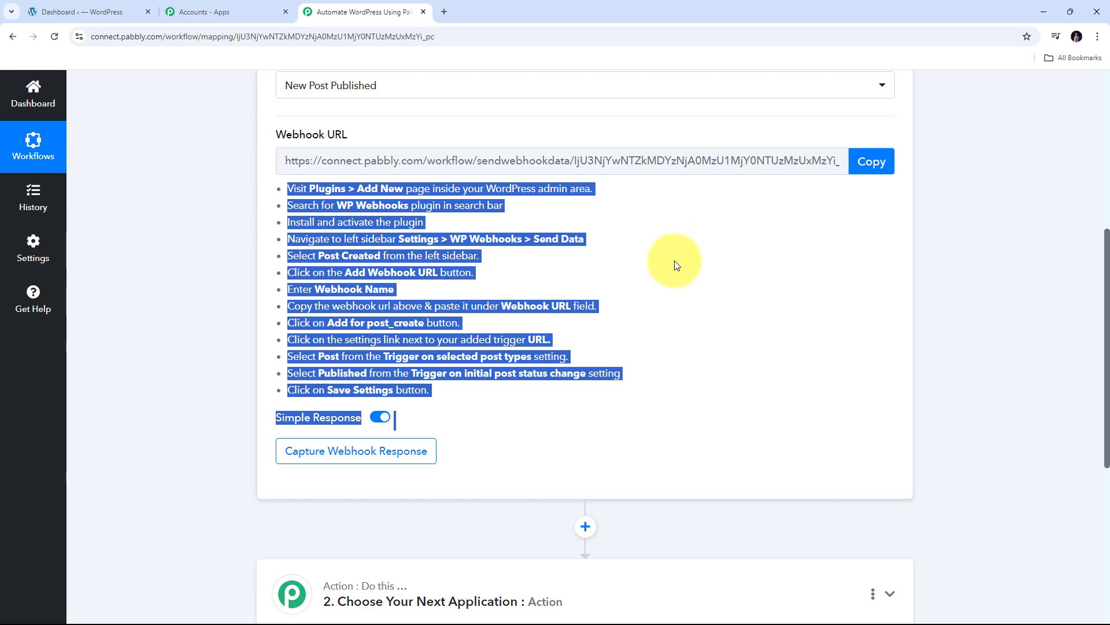
pyautogui.scroll(3, 578, 291)
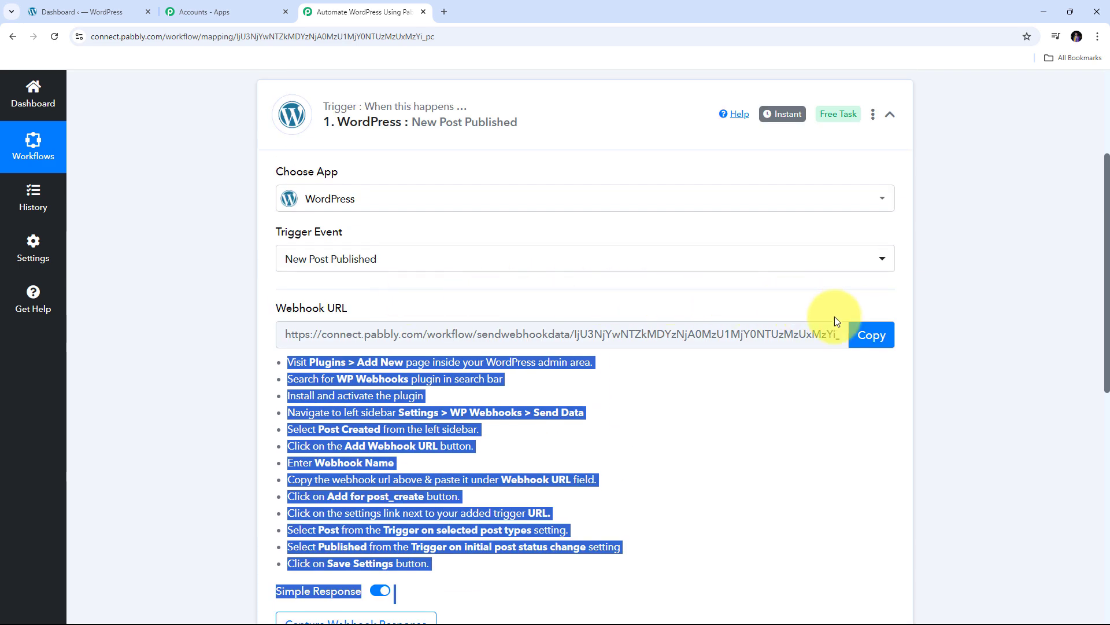
pyautogui.click(871, 335)
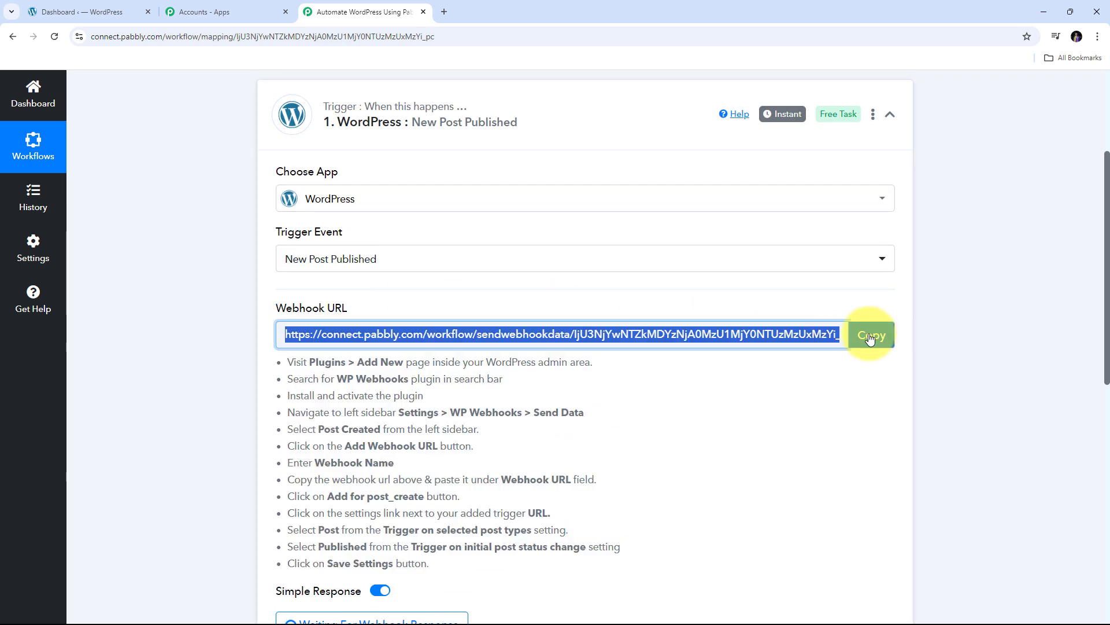
# Switch to the WordPress admin and go to Plugins > Add New Plugin
pyautogui.click(112, 14)
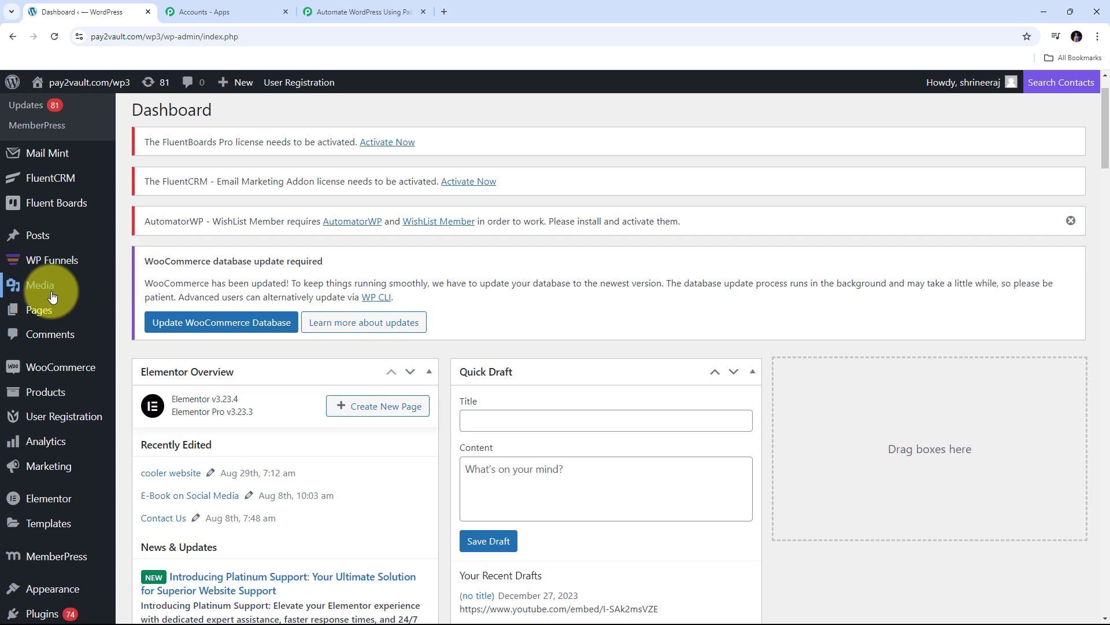
pyautogui.scroll(-3, 35, 289)
pyautogui.moveTo(57, 496)
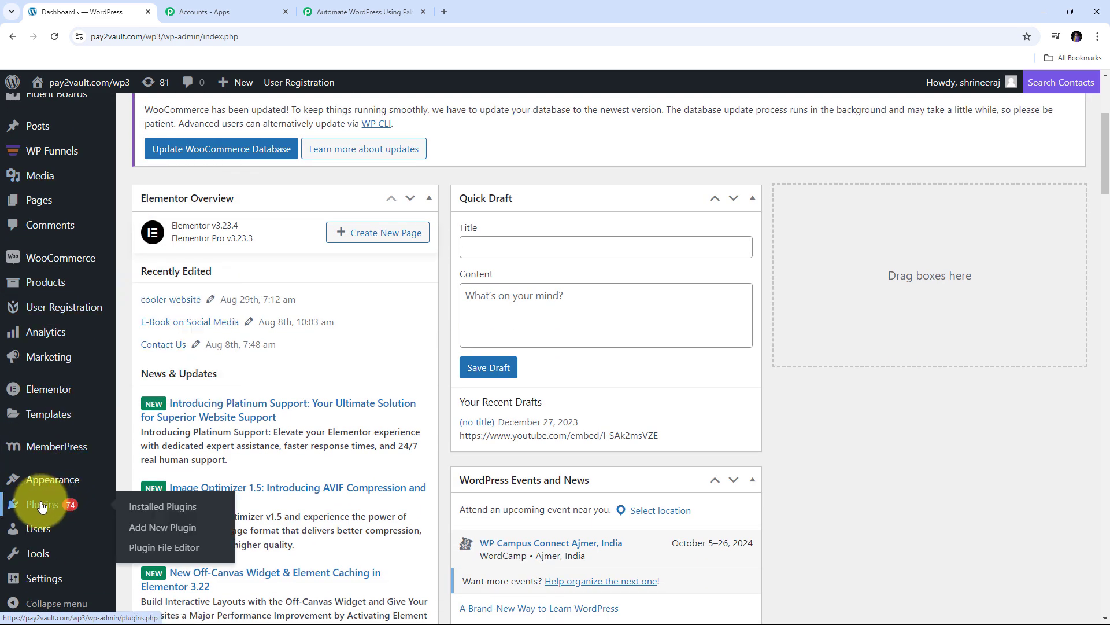
pyautogui.click(154, 531)
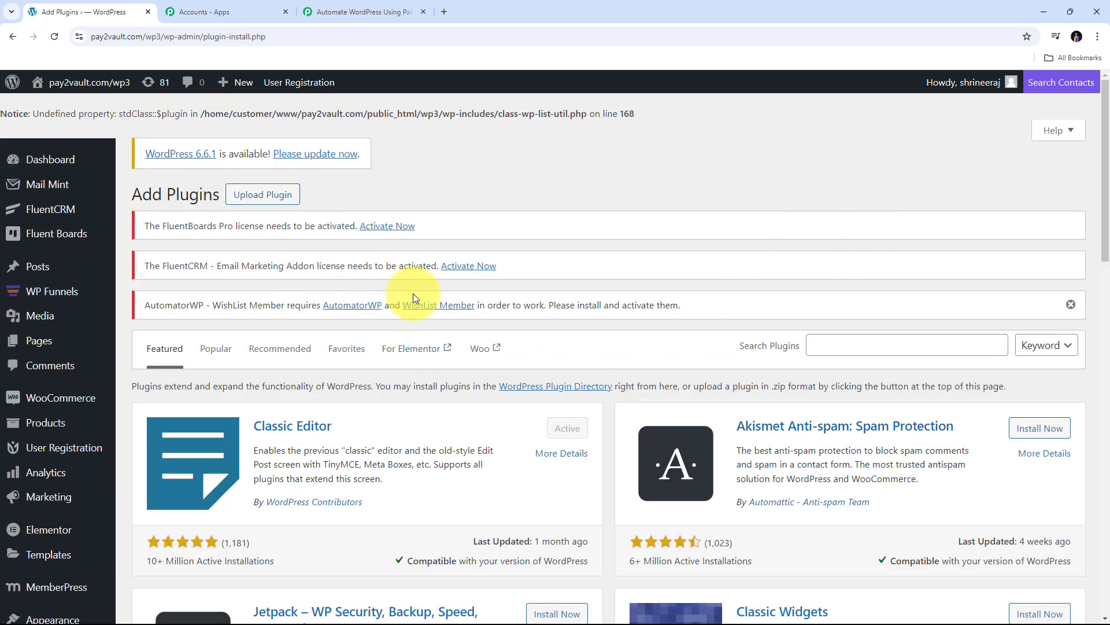
# Search the plugin directory for 'WP Webhooks' and find its card marked active
pyautogui.click(828, 346)
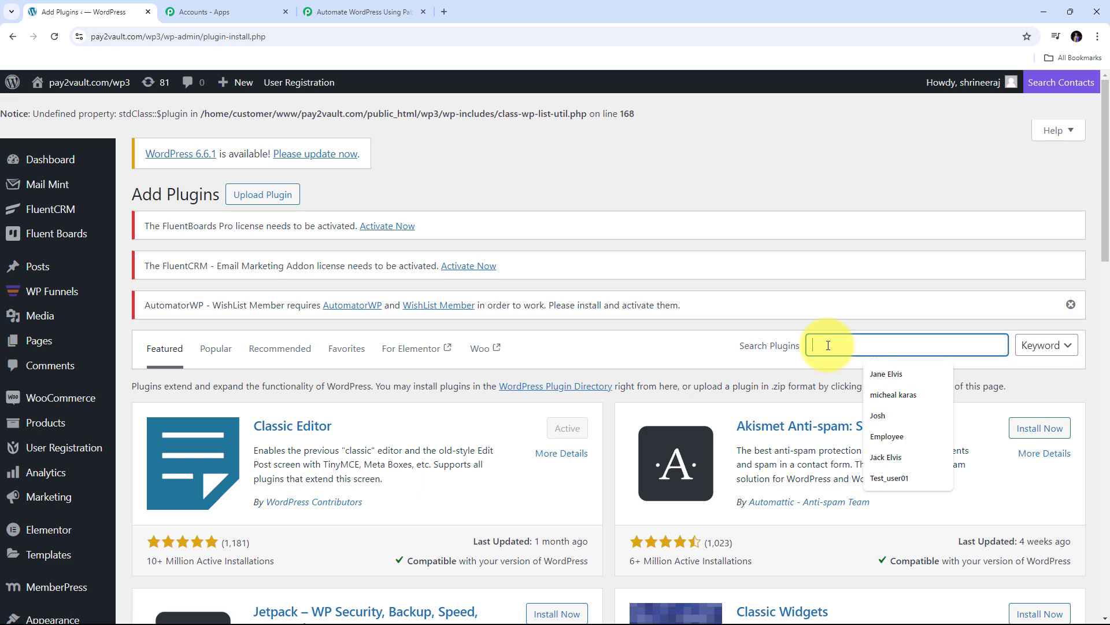
pyautogui.write('W')
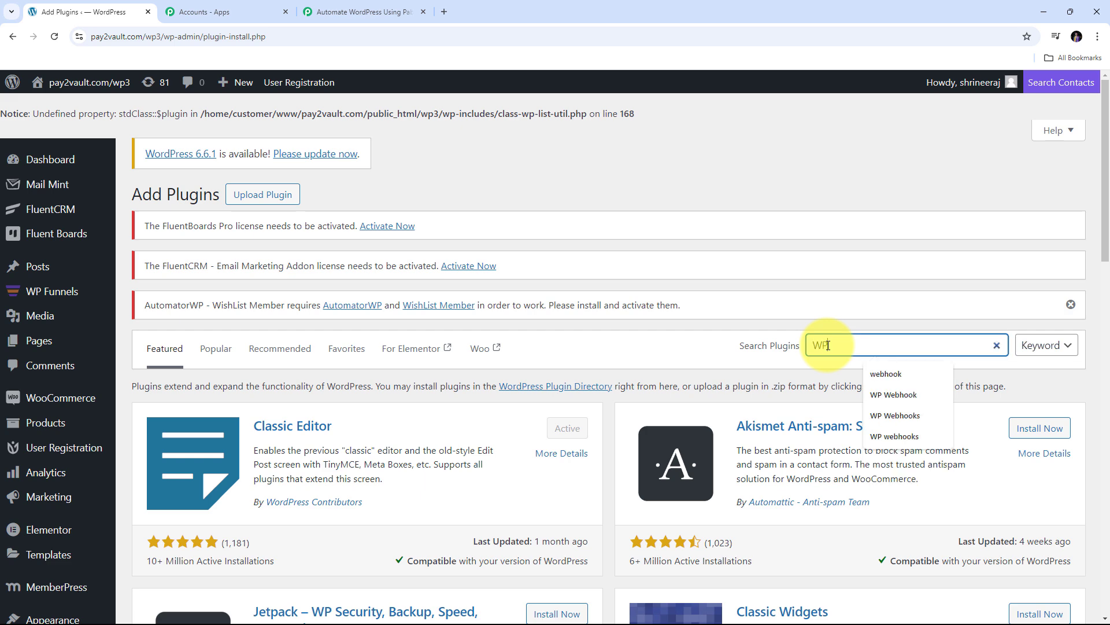
pyautogui.write('P')
pyautogui.press('Down')
pyautogui.press('Down')
pyautogui.press('Down')
pyautogui.press('Return')
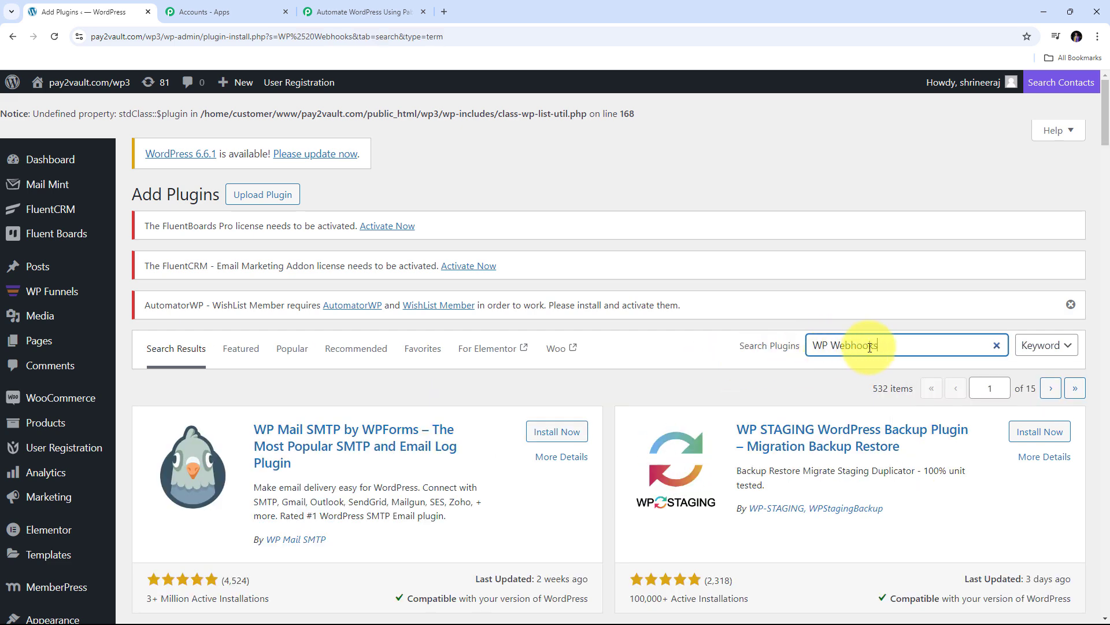
pyautogui.scroll(-12, 633, 327)
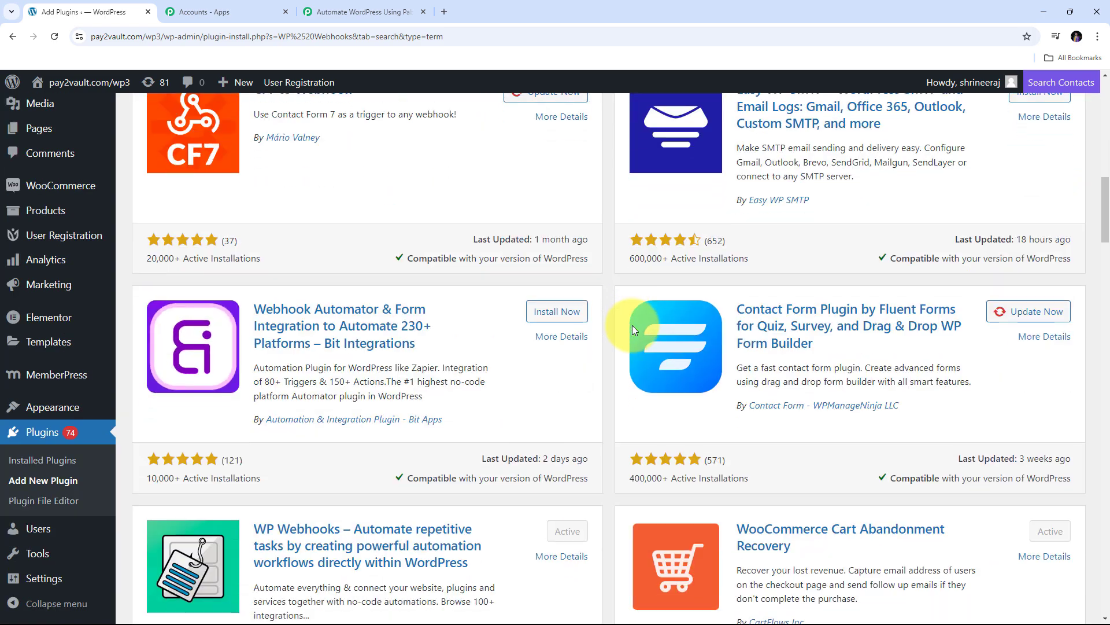
pyautogui.scroll(-3, 633, 325)
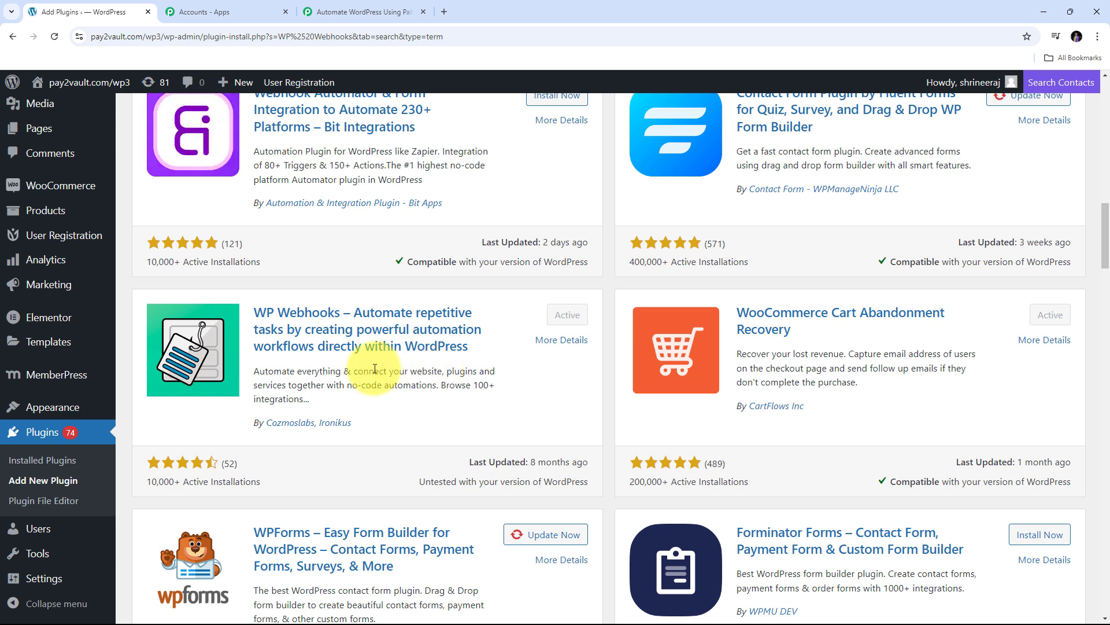
pyautogui.moveTo(34, 578)
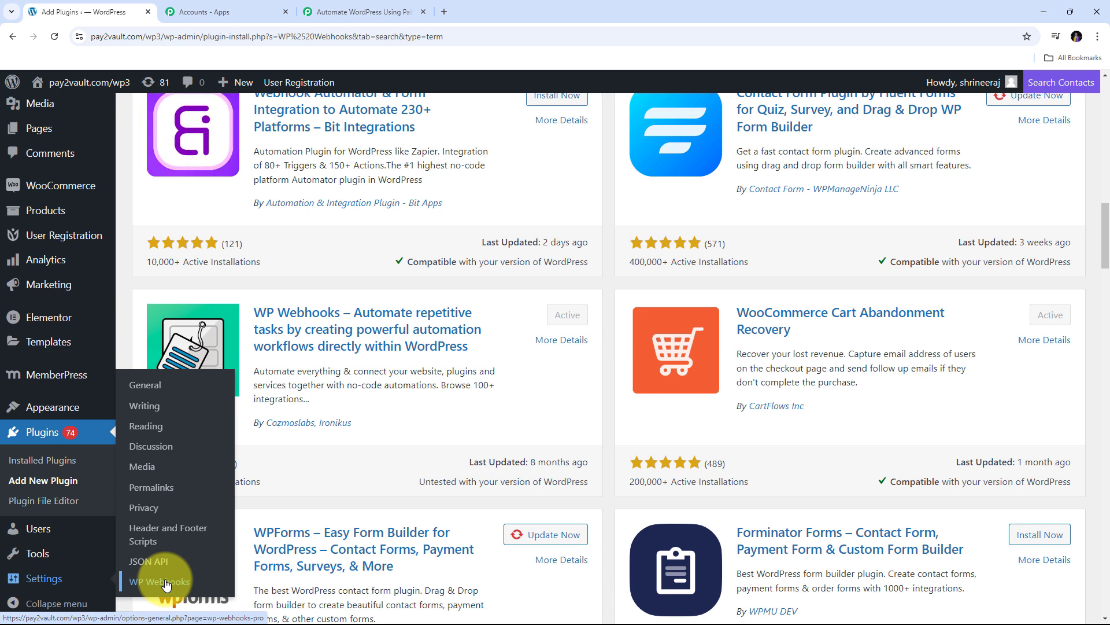
# On the WP Webhooks Send Data tab, filter triggers by 'Post' and open Post created
pyautogui.click(166, 583)
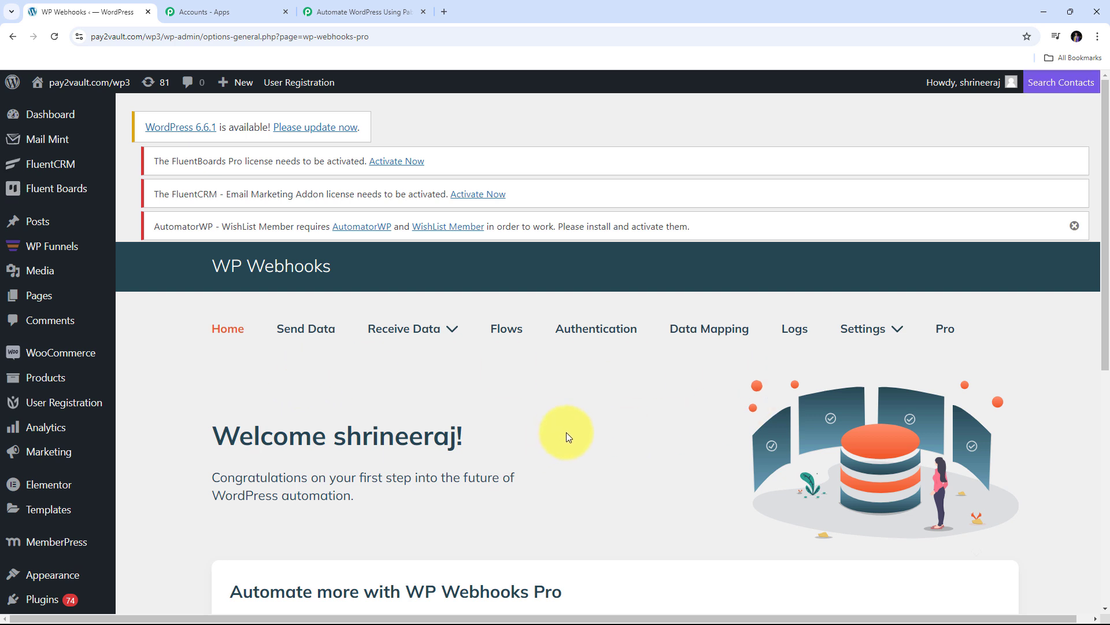
pyautogui.click(291, 325)
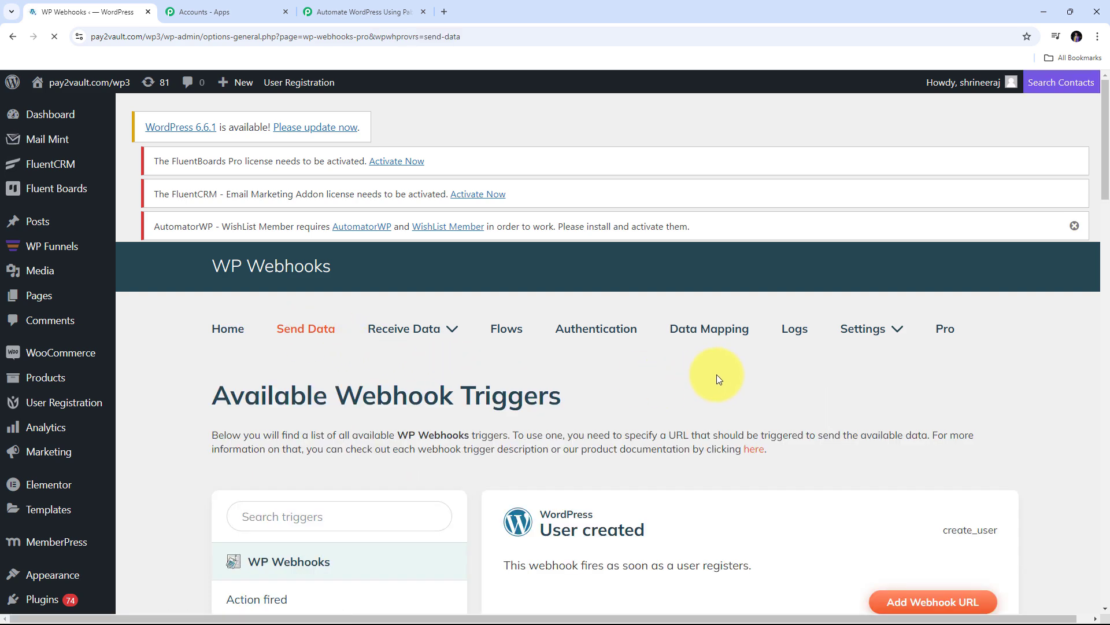
pyautogui.scroll(-5, 723, 369)
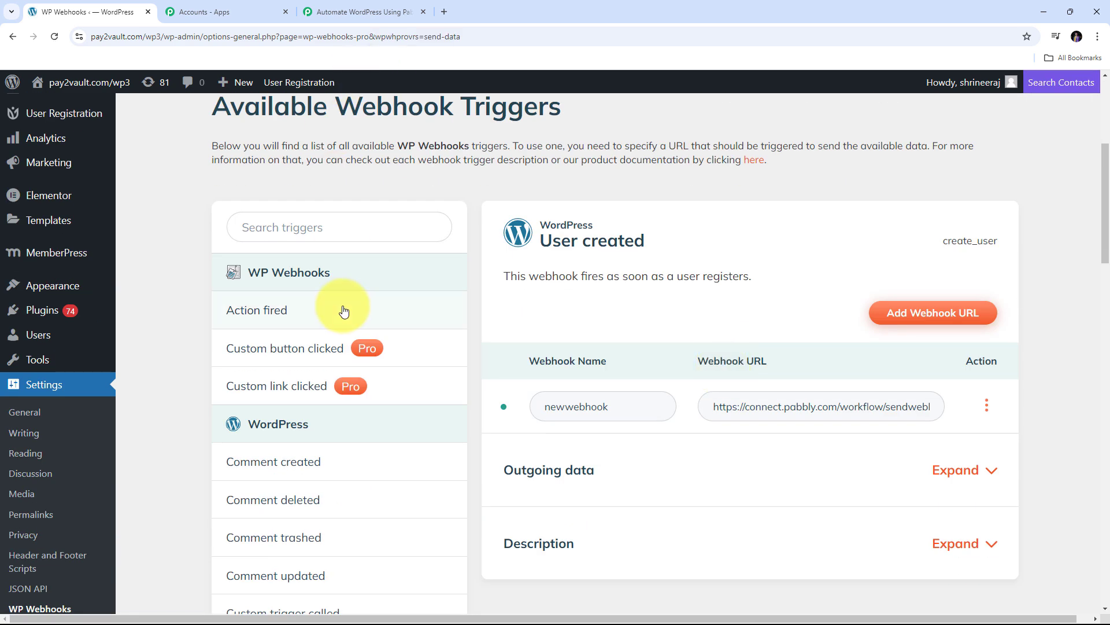
pyautogui.click(332, 229)
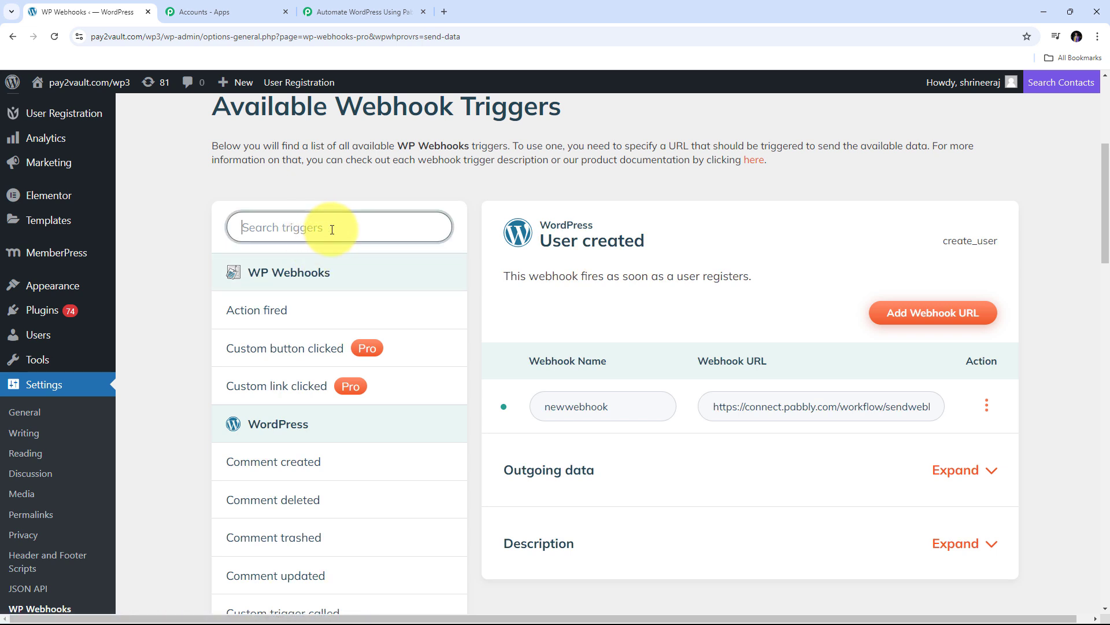
pyautogui.write('Po')
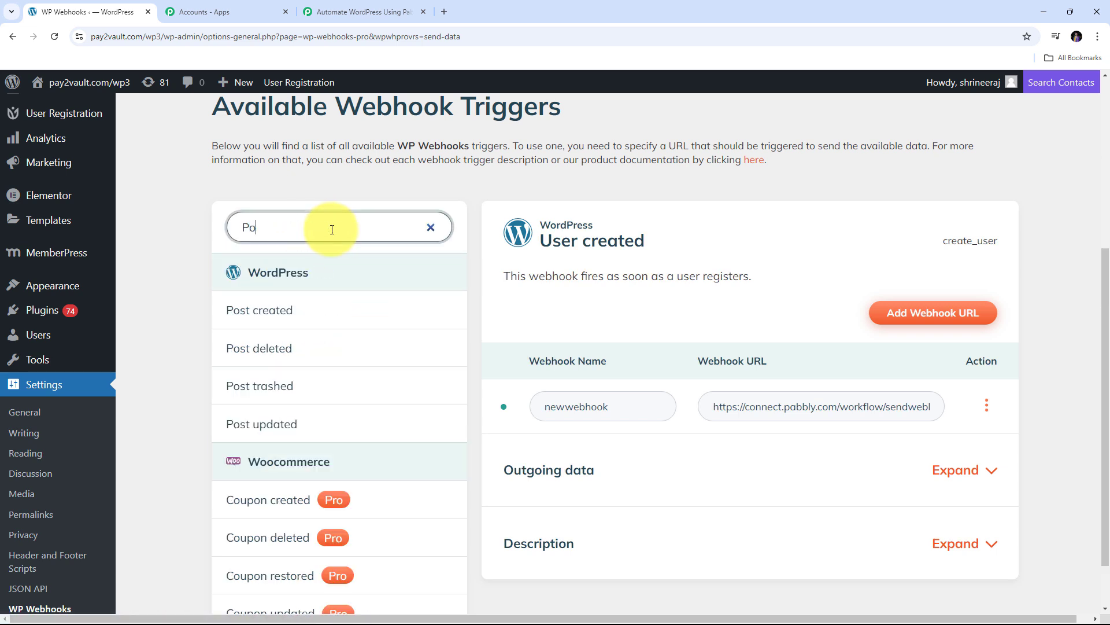
pyautogui.write('st')
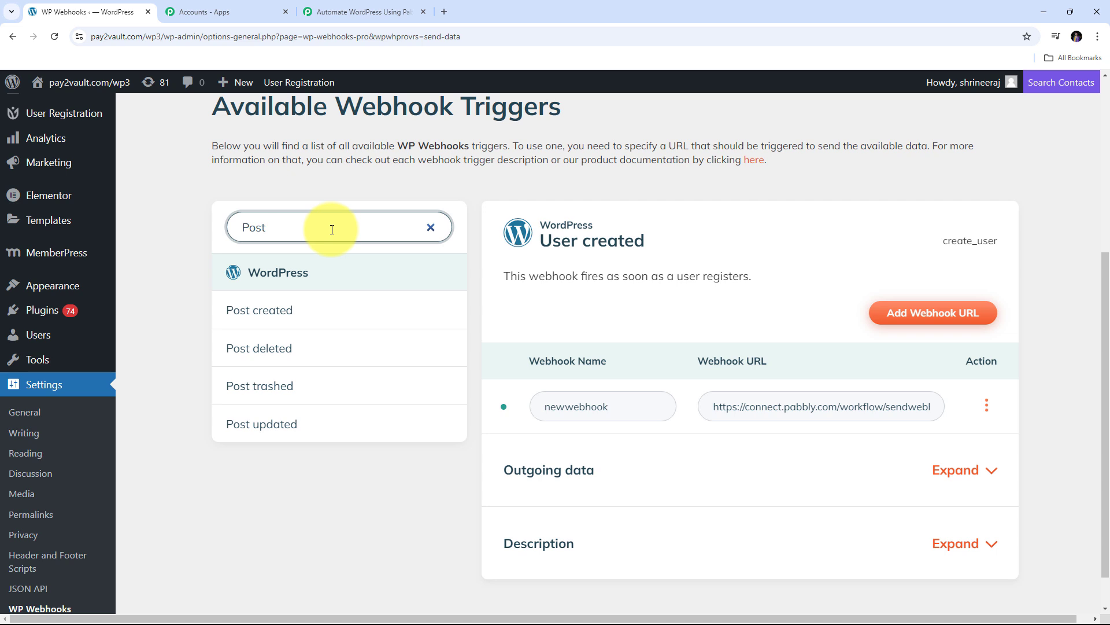
pyautogui.click(271, 315)
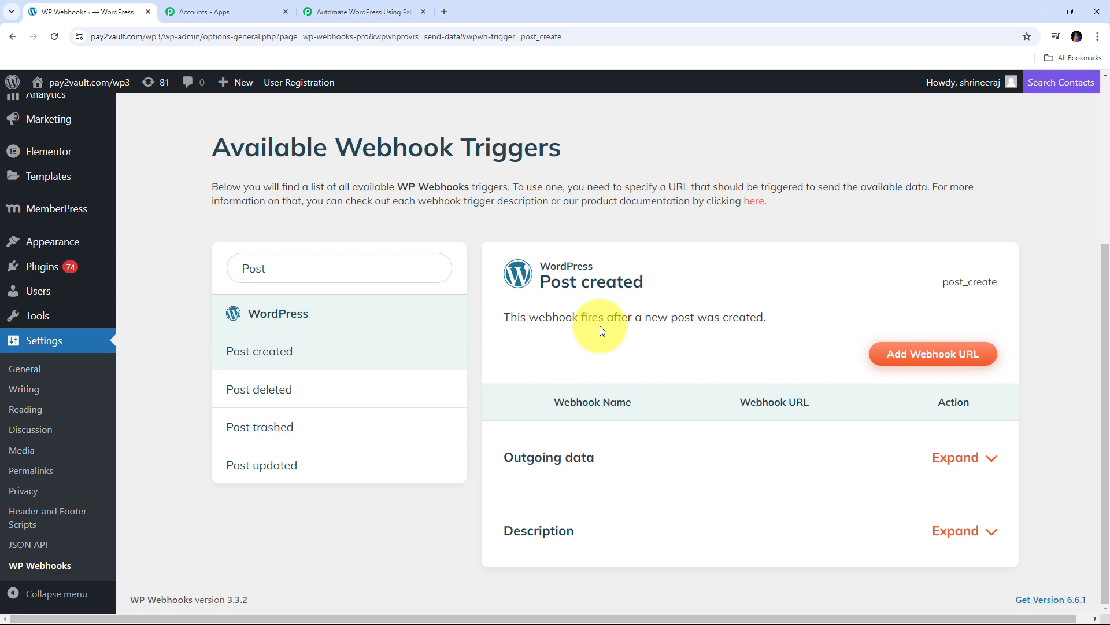
# Add a webhook 'WordPress Automation' with the pasted Pabbly URL to Post created
pyautogui.click(937, 359)
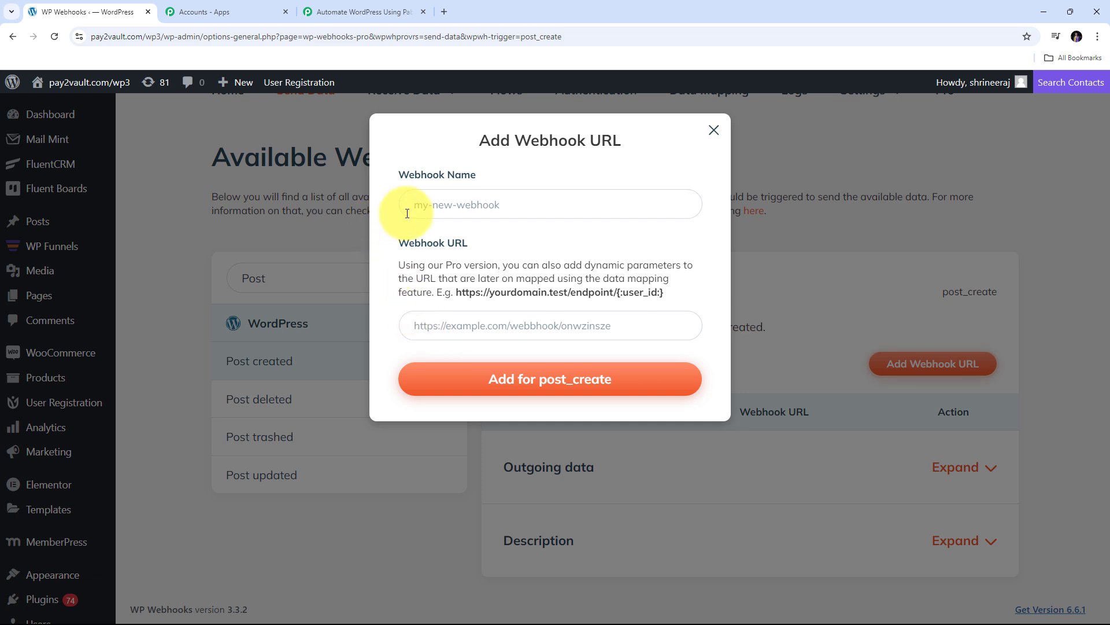
pyautogui.click(451, 209)
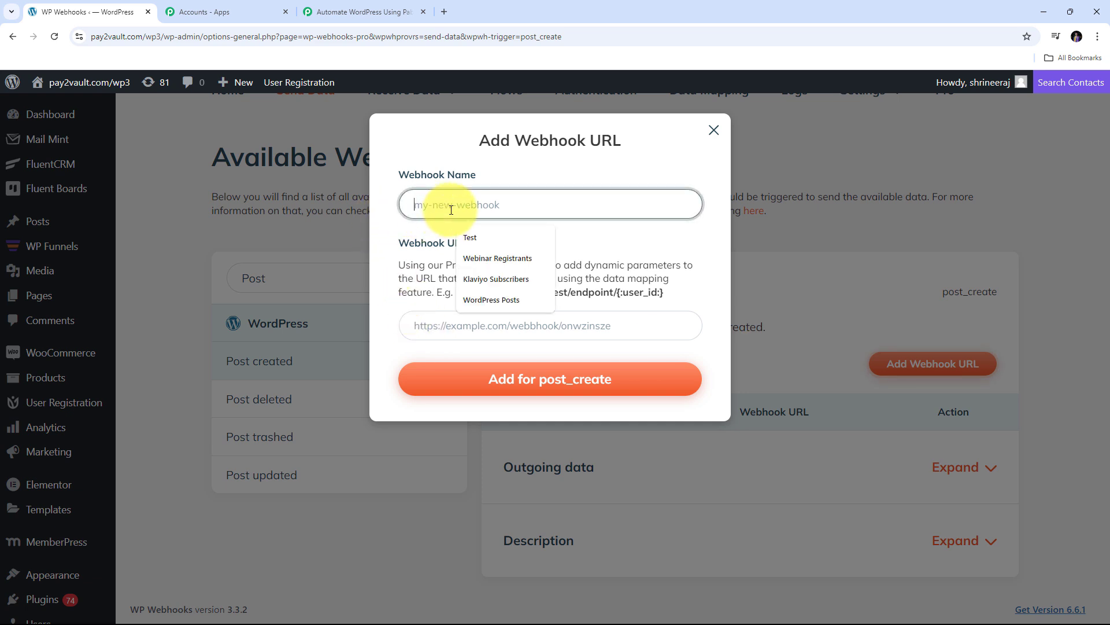
pyautogui.write('W')
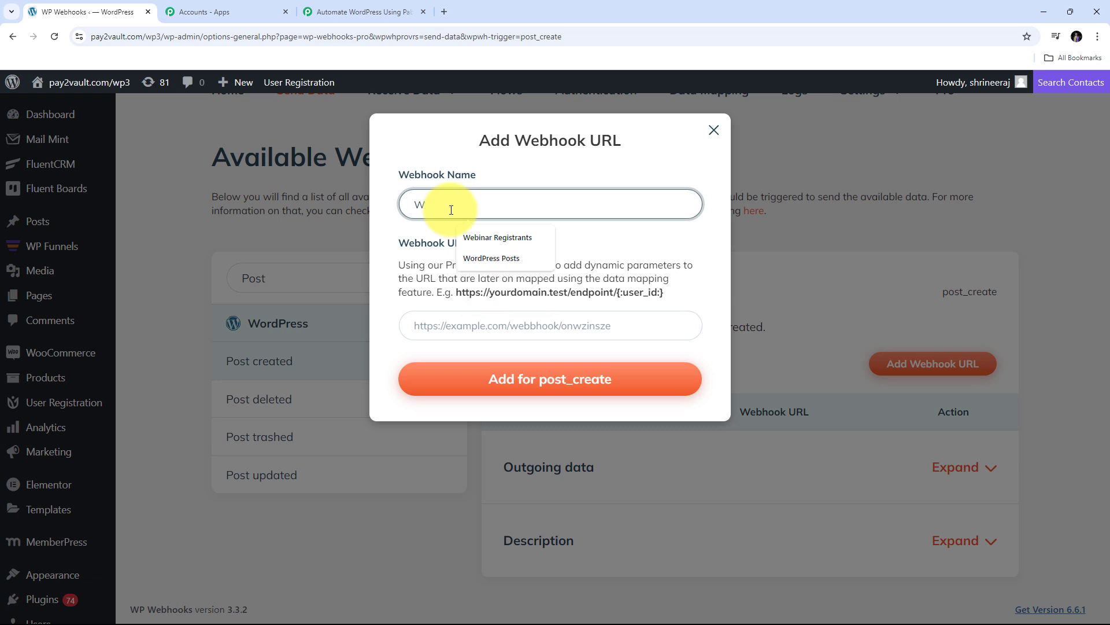
pyautogui.write('ordPress Automation')
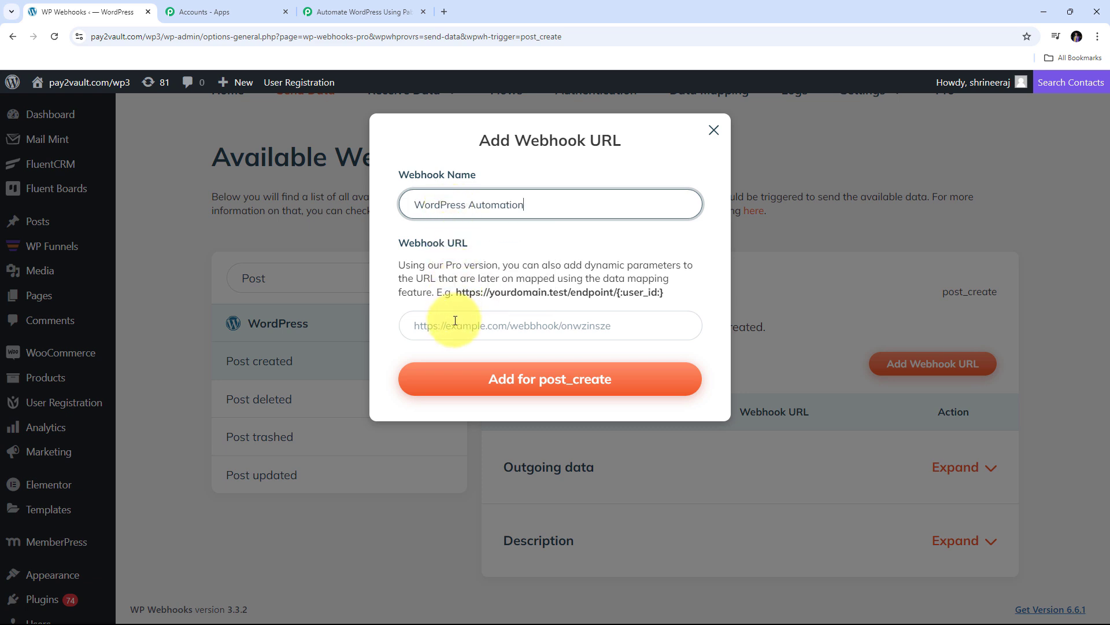
pyautogui.click(455, 320)
pyautogui.rightClick(455, 322)
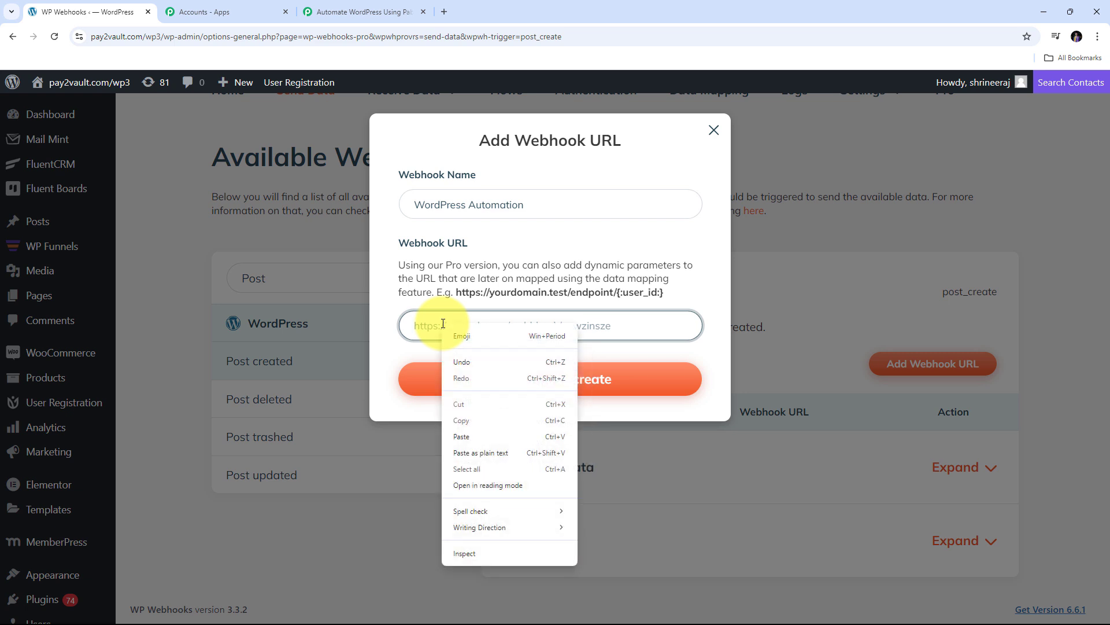
pyautogui.click(468, 438)
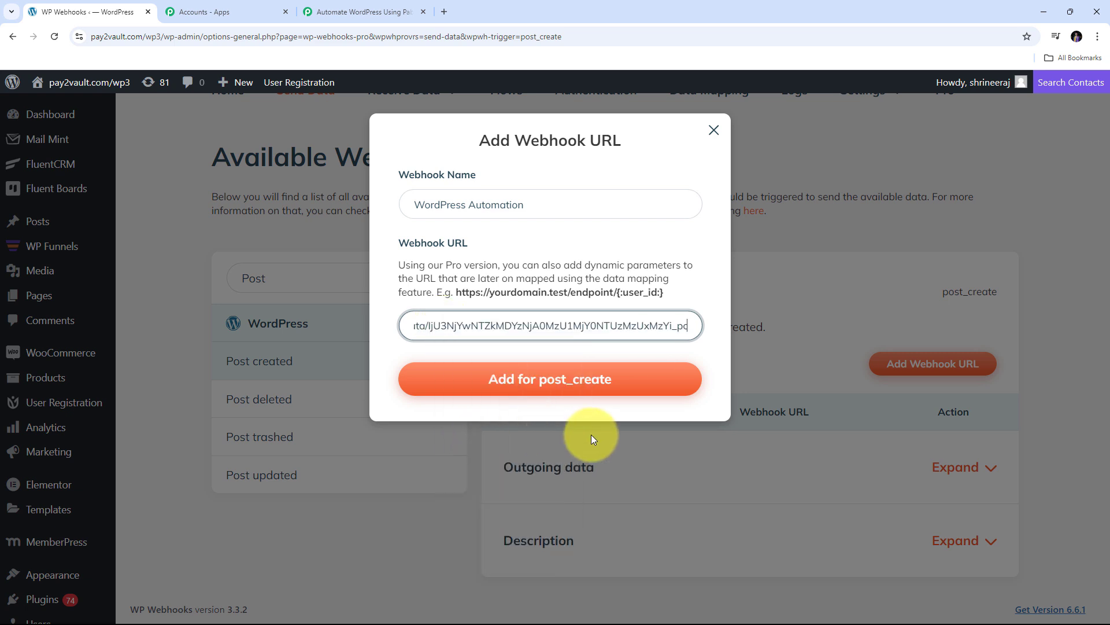
pyautogui.click(557, 383)
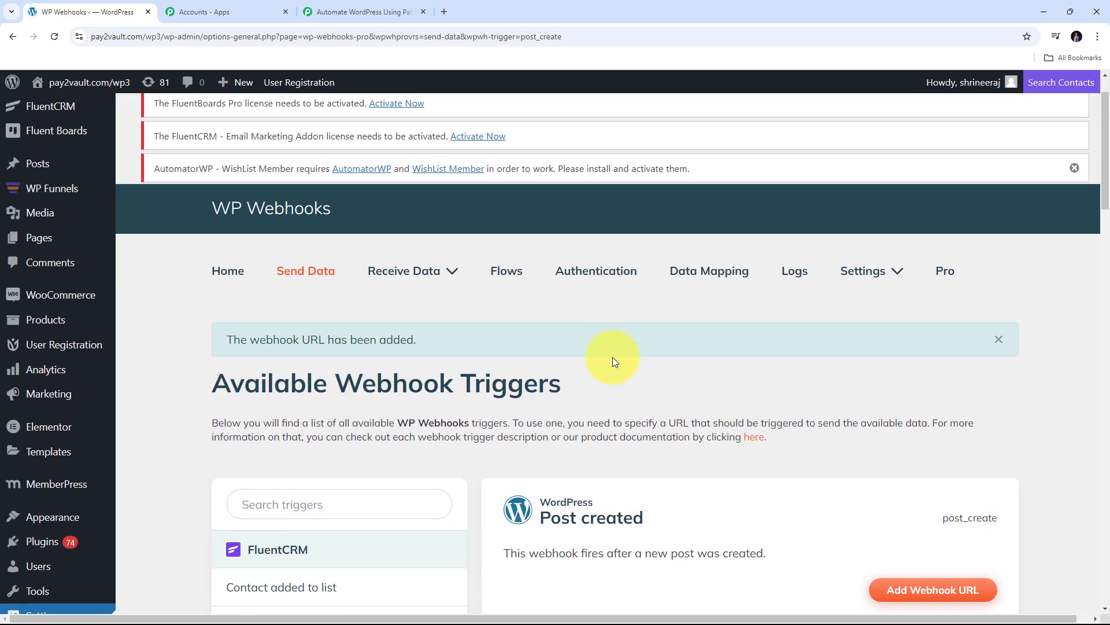
pyautogui.scroll(-2, 616, 376)
pyautogui.scroll(-1, 687, 462)
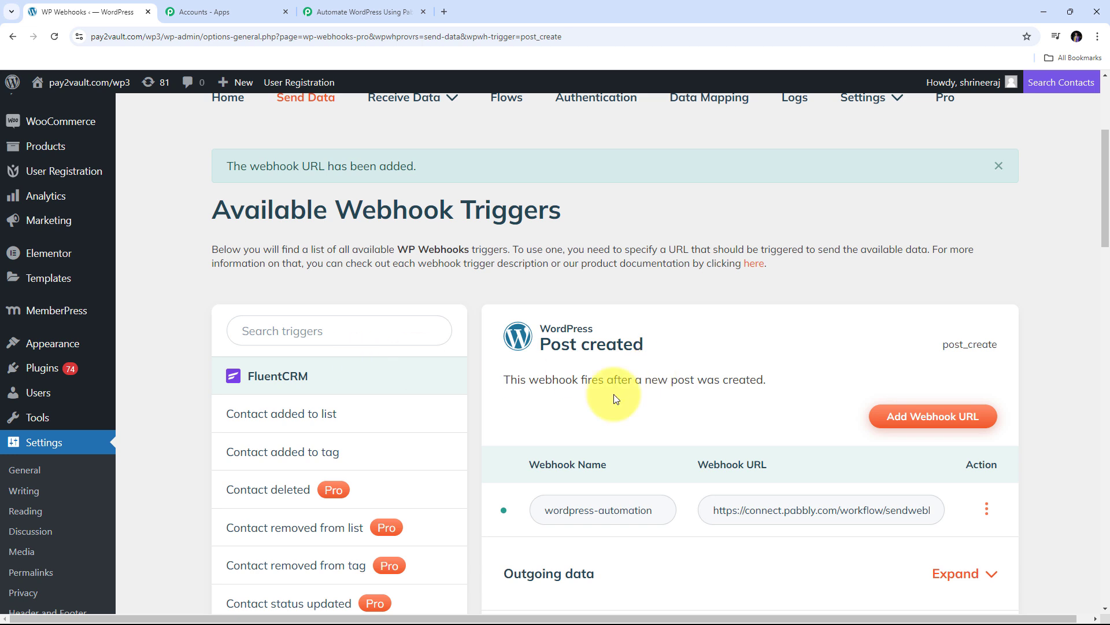
pyautogui.scroll(4, 25, 352)
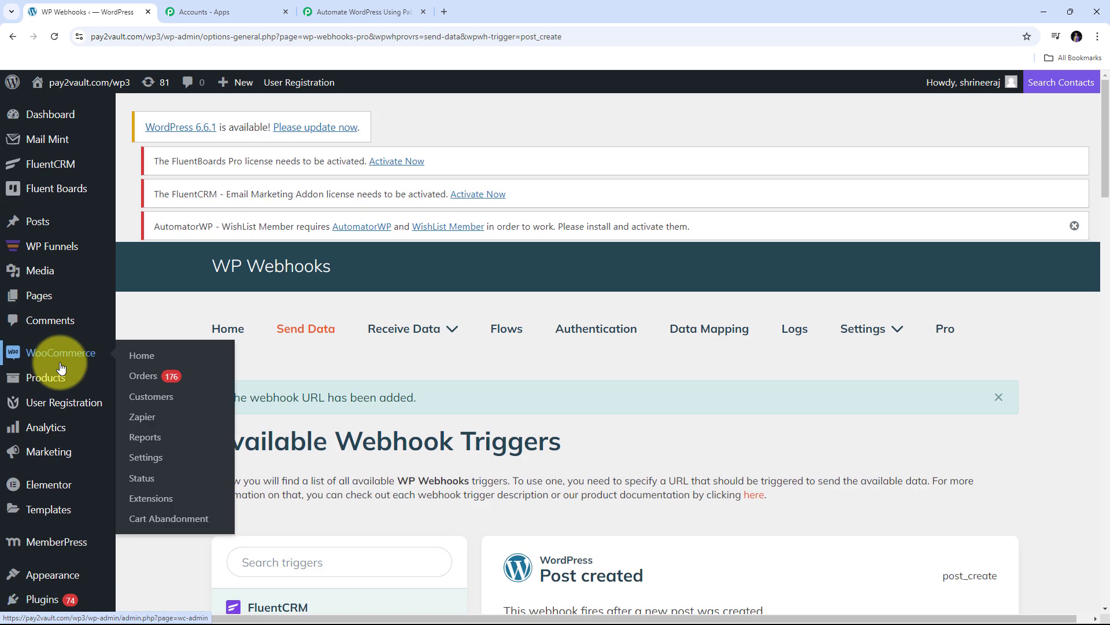
# Start a new post and replace 'Auto Draft' with the pasted 'Unlocking the Power of Automation…' title
pyautogui.click(40, 223)
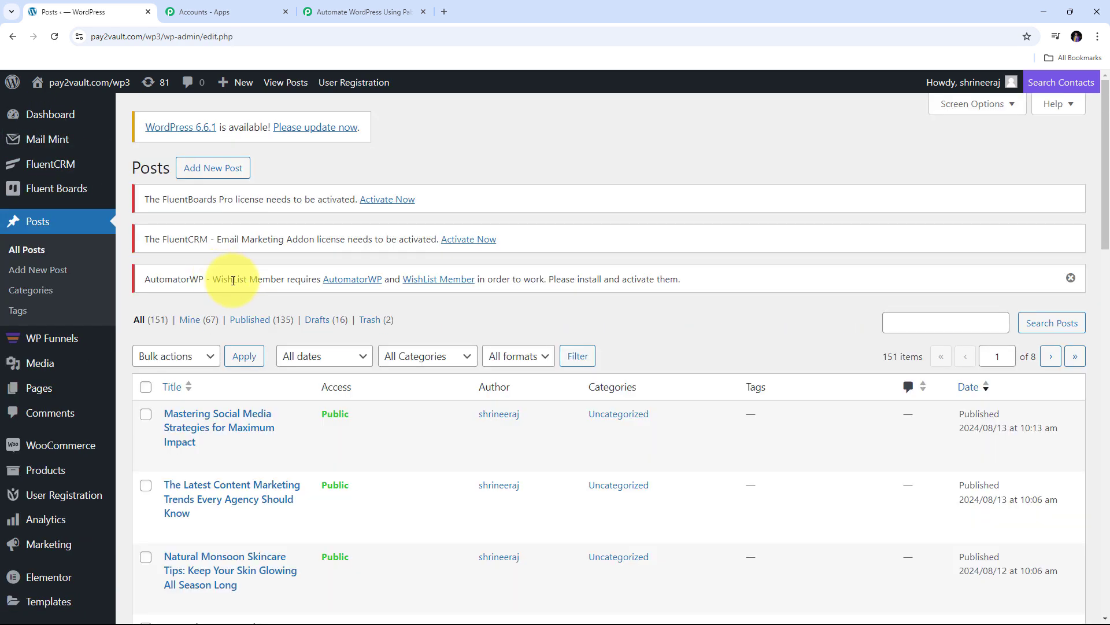
pyautogui.click(218, 177)
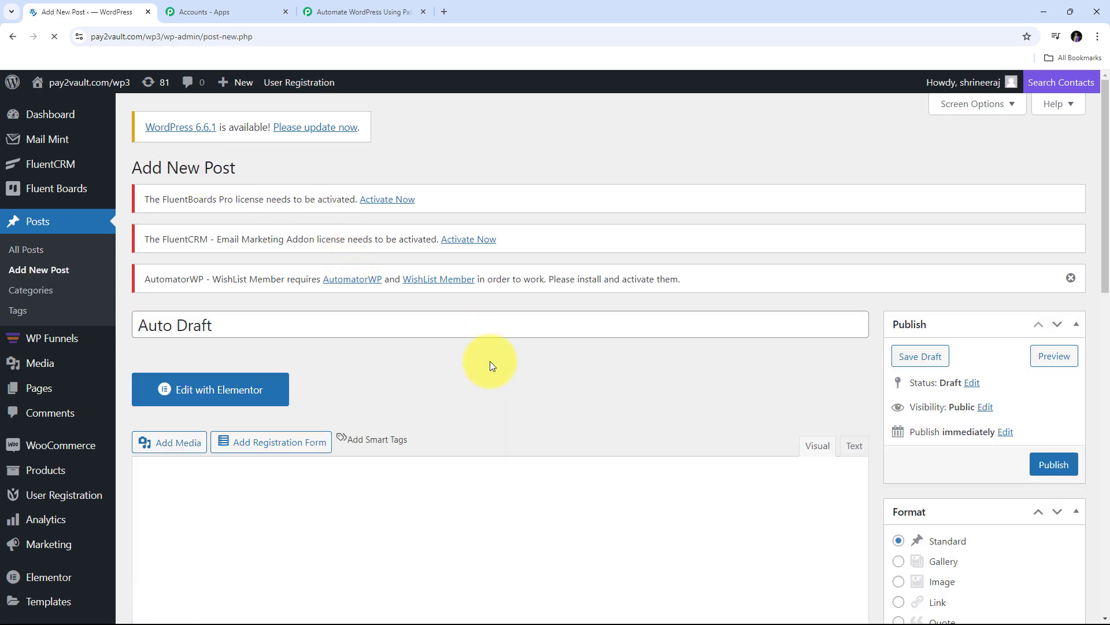
pyautogui.scroll(-2, 491, 363)
pyautogui.scroll(-10, 491, 366)
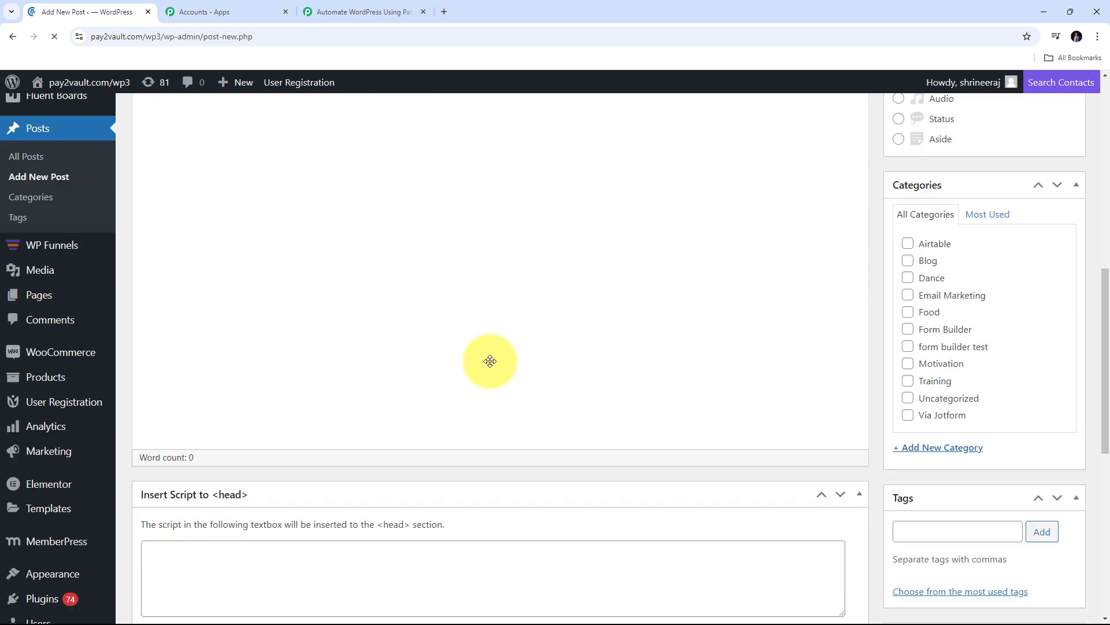
pyautogui.scroll(12, 490, 365)
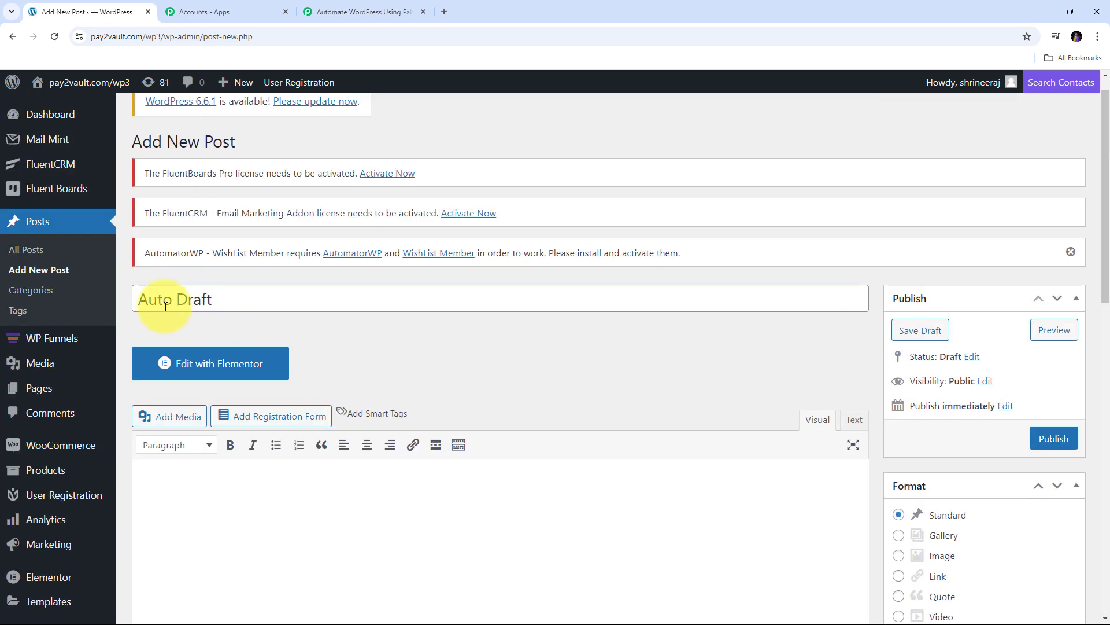
pyautogui.moveTo(277, 297); pyautogui.dragTo(92, 290)
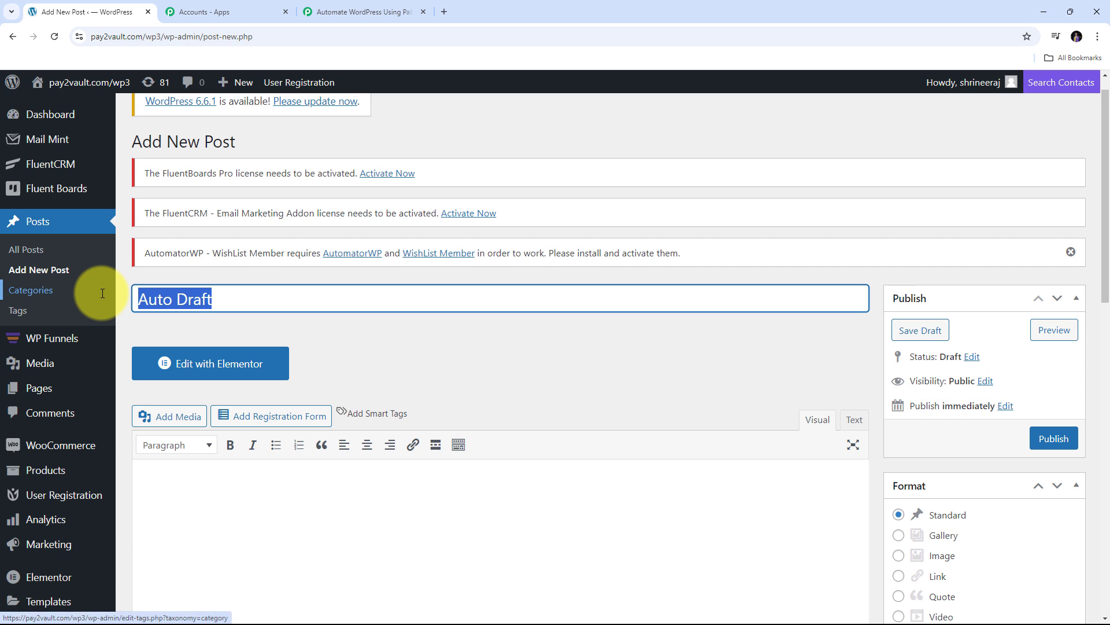
pyautogui.press('BackSpace')
pyautogui.write('Unlocking the Power of Automation: How to Streamline Your Workflow with Pabbly Connect')
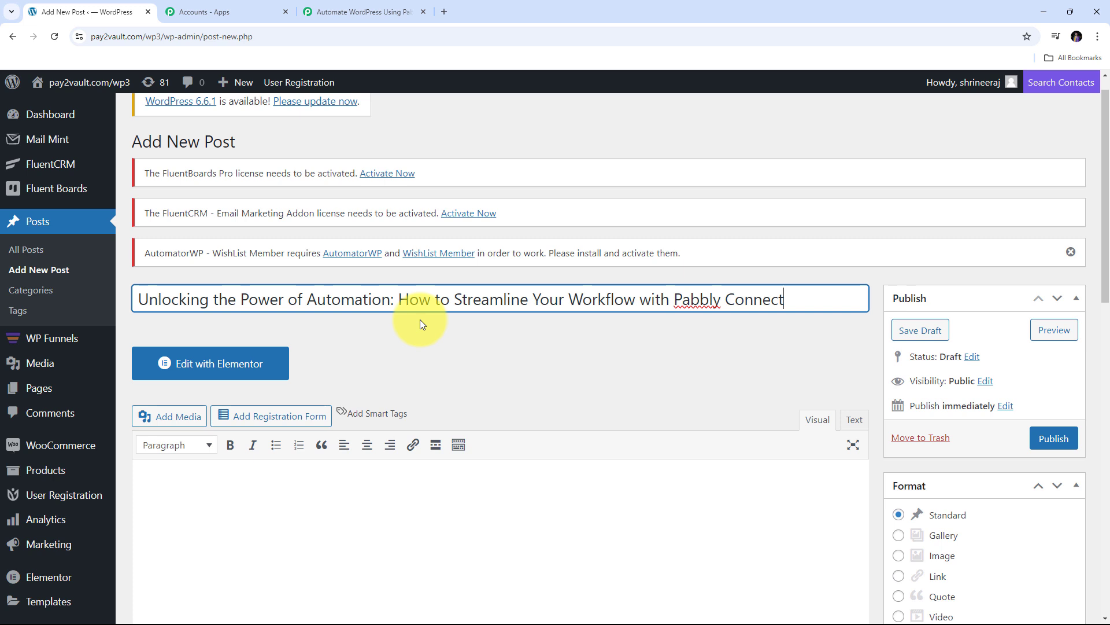
pyautogui.scroll(-3, 420, 319)
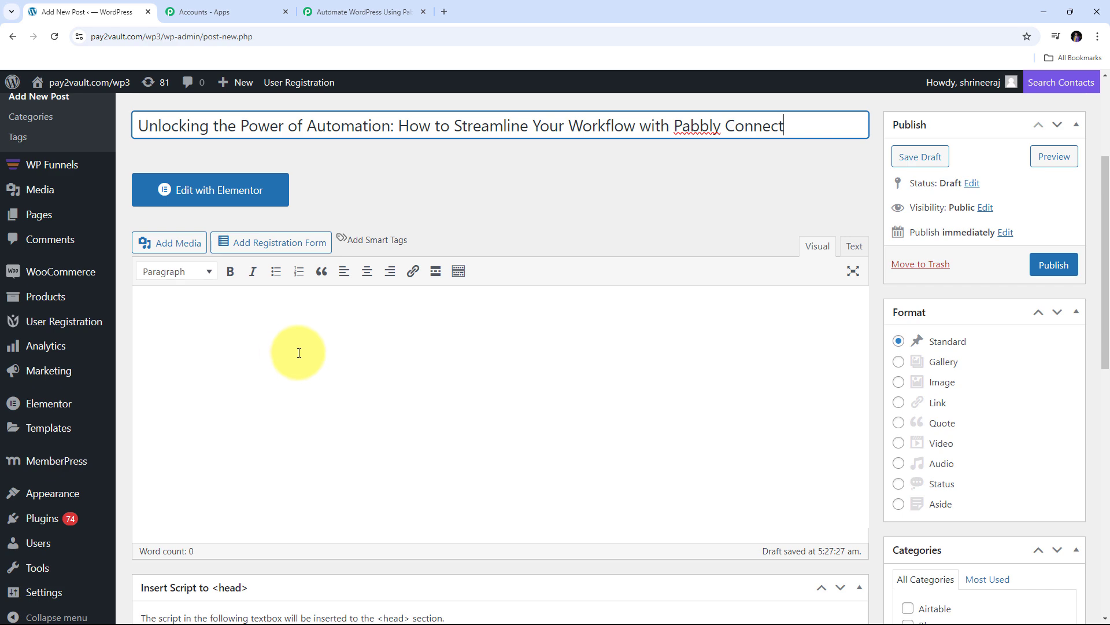
# Paste the automation article into the post body
pyautogui.click(299, 353)
pyautogui.hotkey('ctrl', 'v')
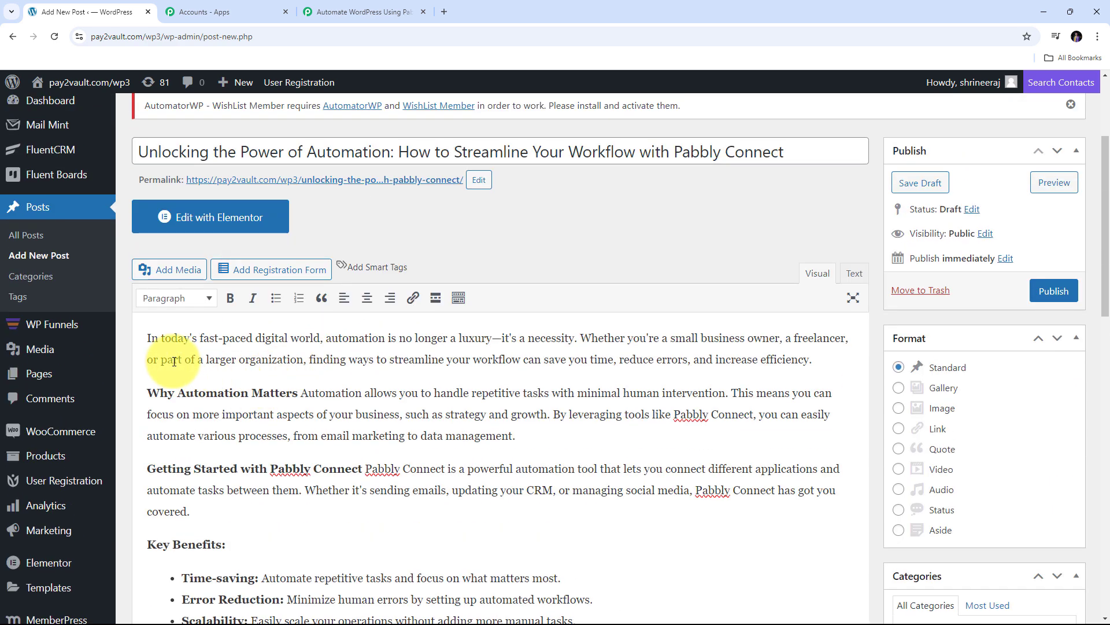
pyautogui.scroll(-7, 416, 385)
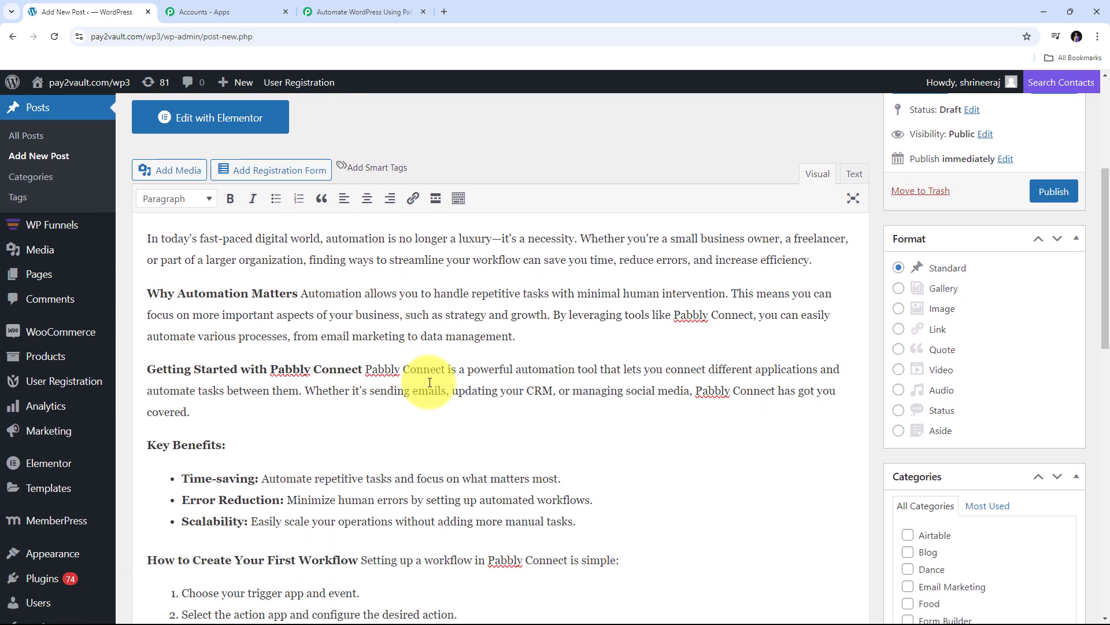
pyautogui.scroll(7, 429, 382)
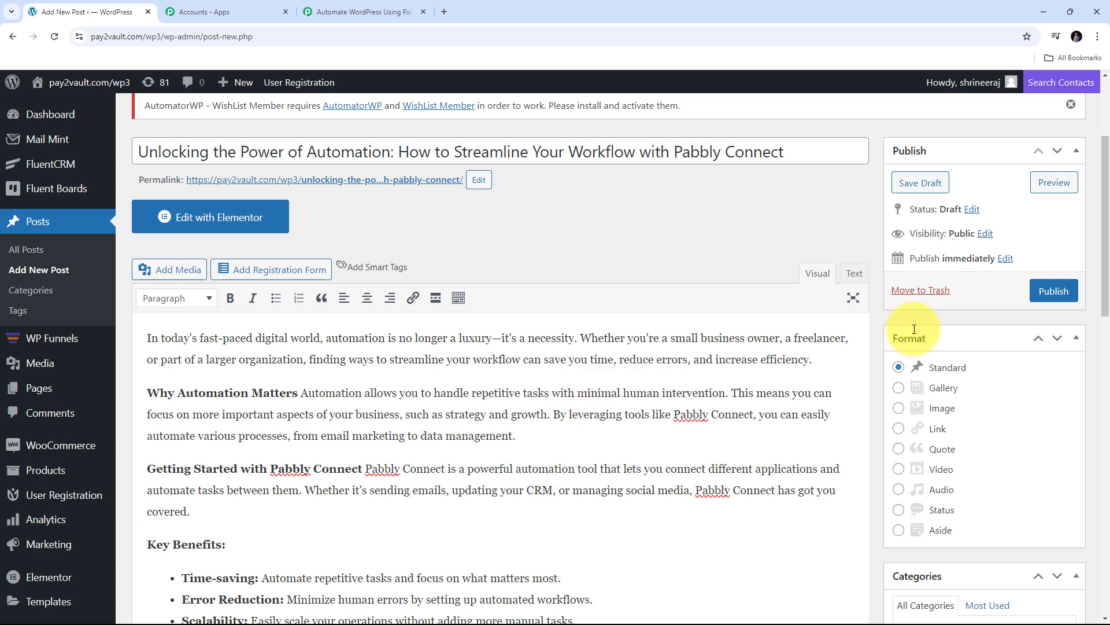
# Publish the post and return to the Pabbly Connect workflow
pyautogui.click(1056, 292)
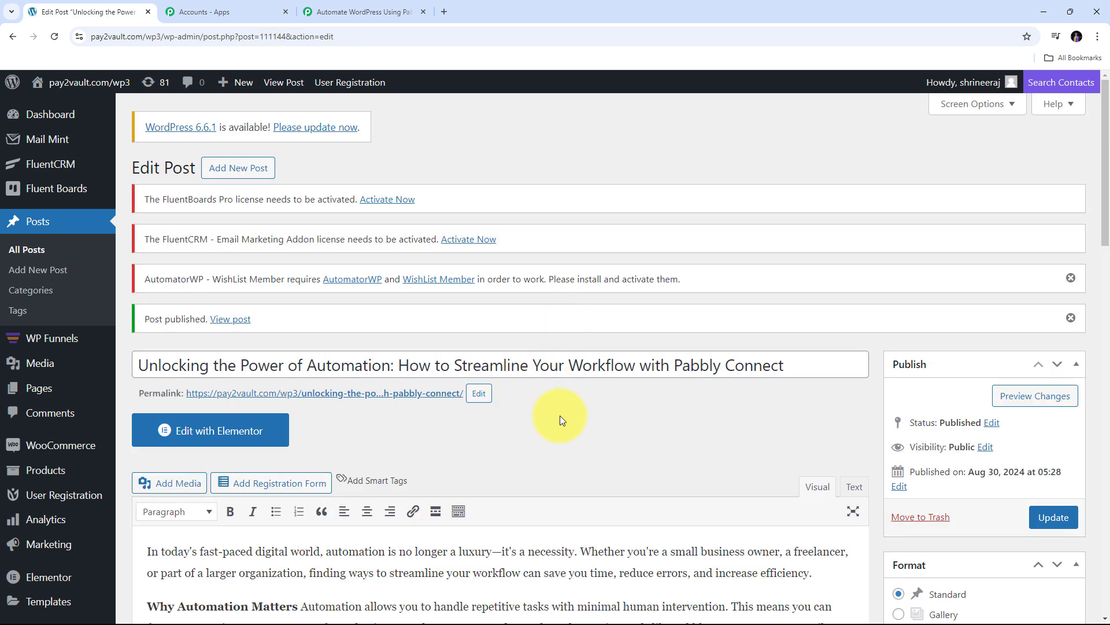
pyautogui.scroll(-2, 559, 415)
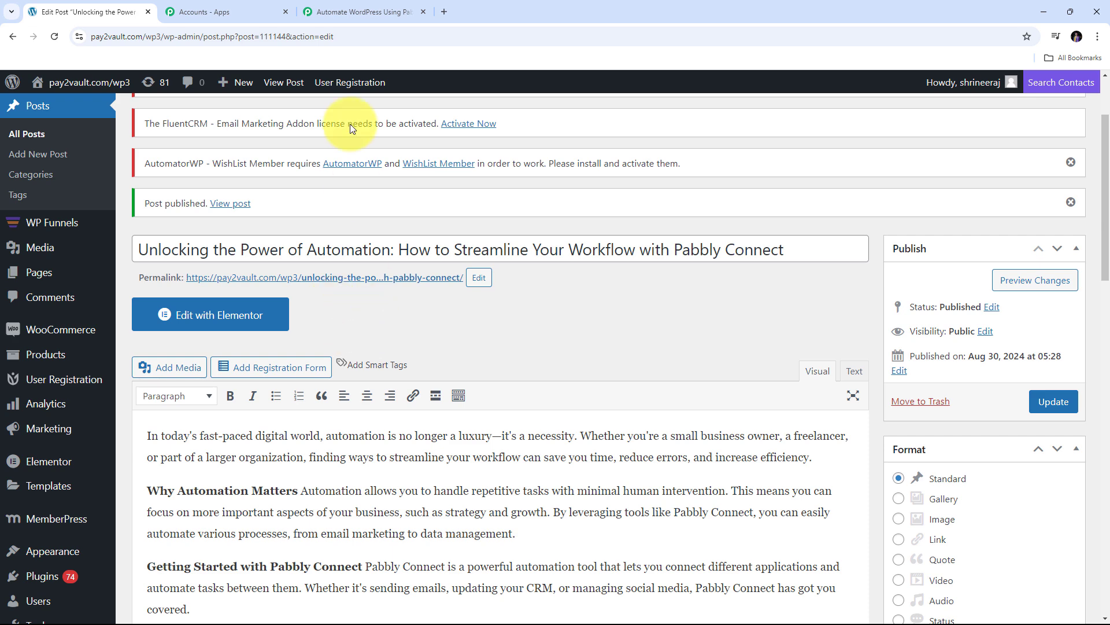
pyautogui.click(358, 6)
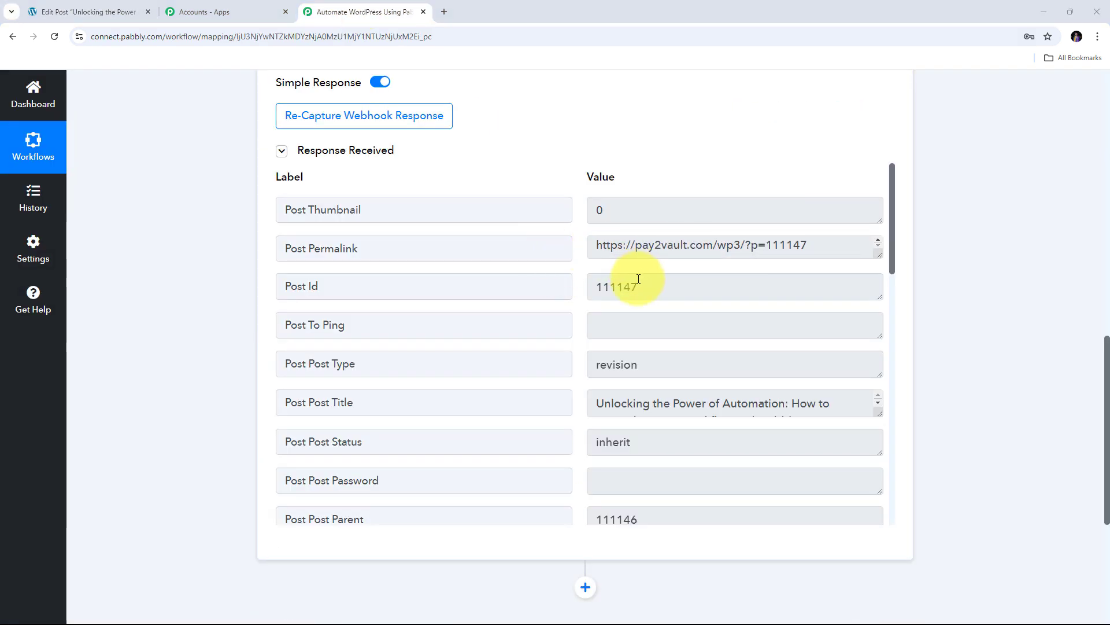
# Select the received Post Id 111147 and enlarge the title and content boxes to read them
pyautogui.scroll(-6, 575, 282)
pyautogui.scroll(6, 574, 279)
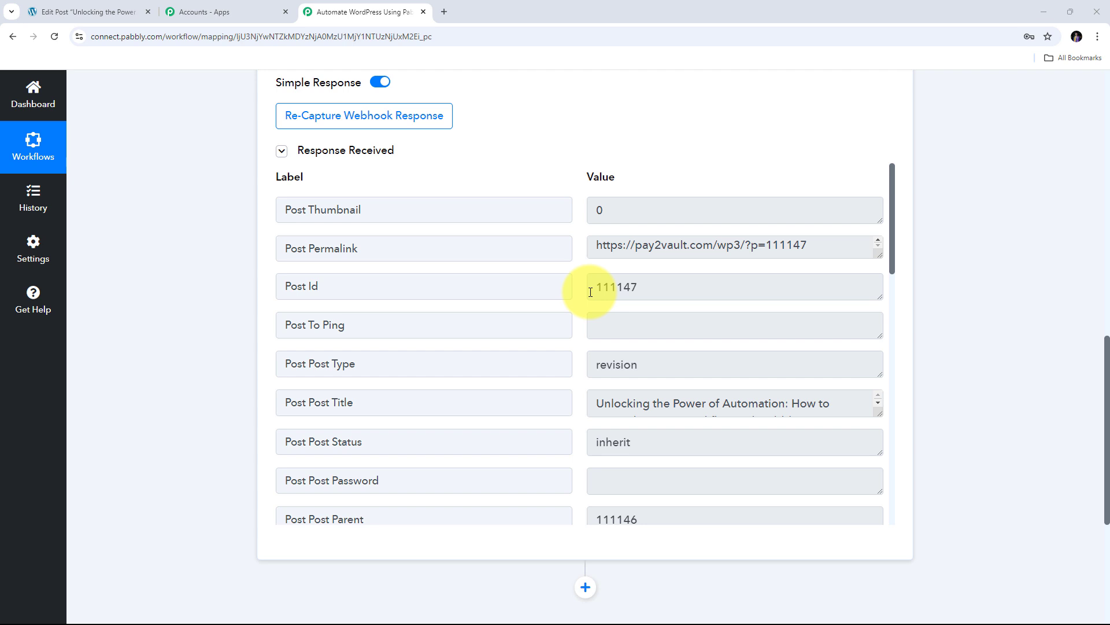
pyautogui.moveTo(637, 286); pyautogui.dragTo(587, 291)
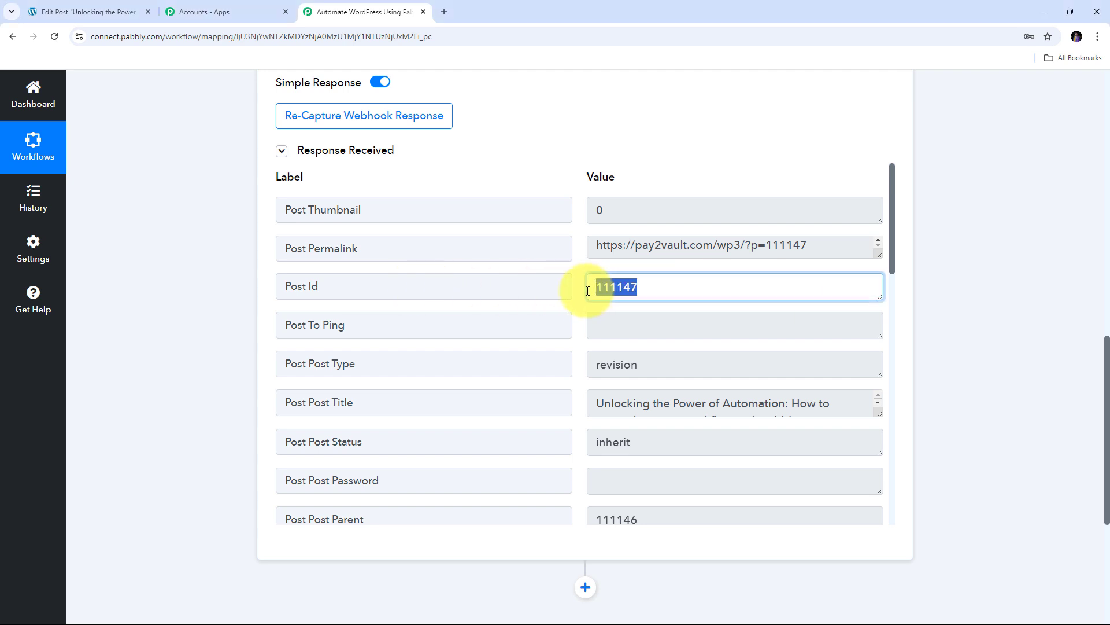
pyautogui.scroll(-1, 632, 318)
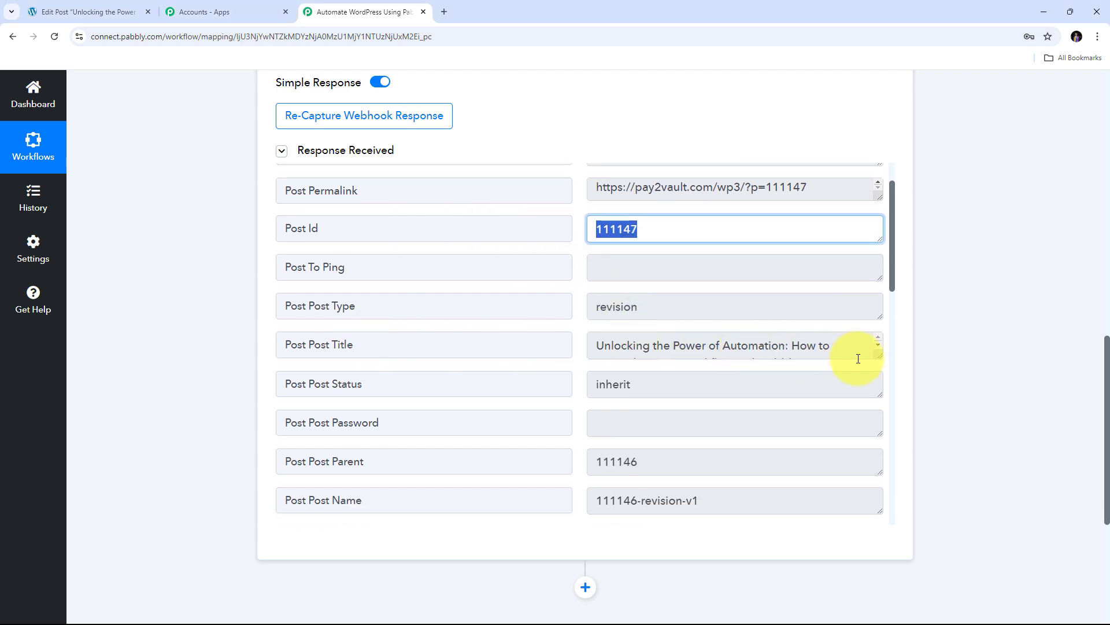
pyautogui.moveTo(880, 355); pyautogui.dragTo(880, 396)
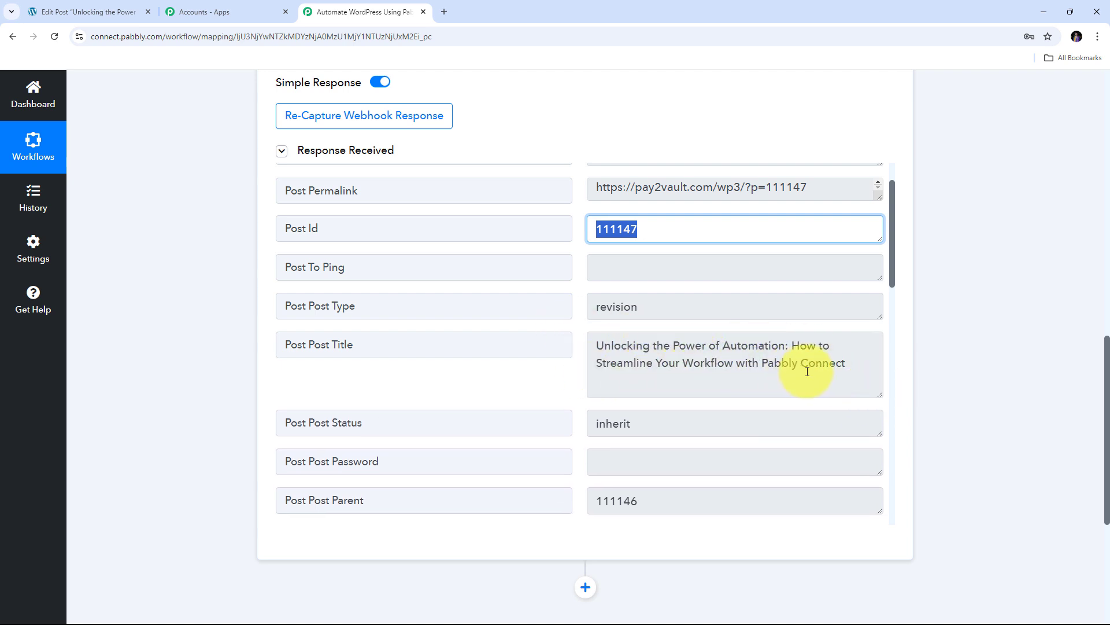
pyautogui.scroll(-7, 558, 337)
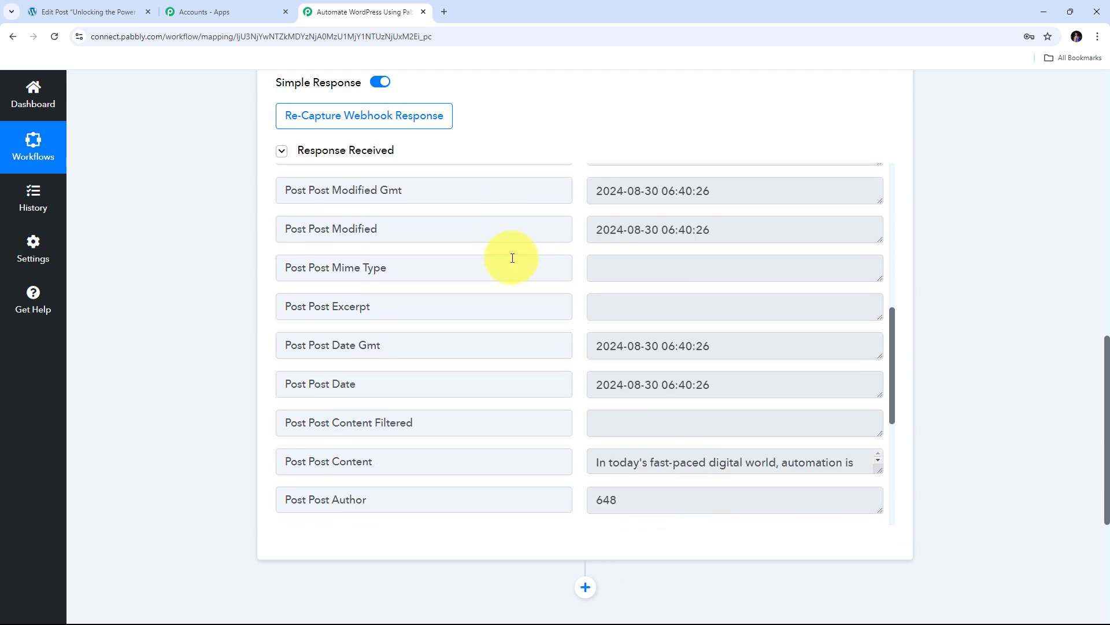
pyautogui.scroll(-3, 512, 258)
pyautogui.moveTo(881, 281); pyautogui.dragTo(880, 385)
# Shrink the content box, then enlarge and select the post permalink and open a new browser tab
pyautogui.scroll(-2, 727, 319)
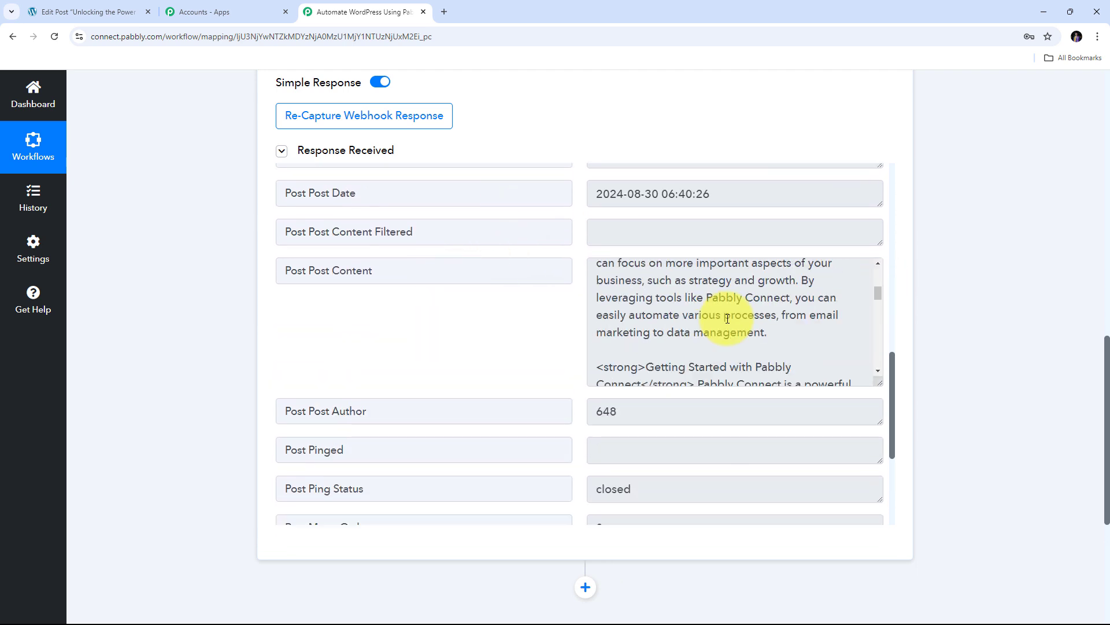
pyautogui.scroll(3, 728, 319)
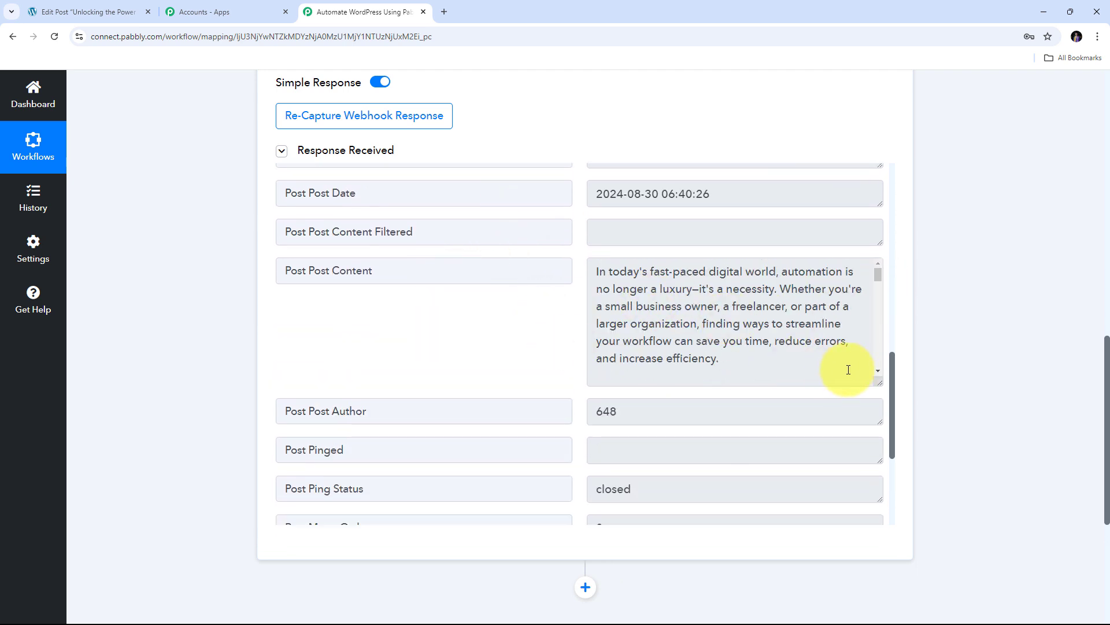
pyautogui.moveTo(876, 380); pyautogui.dragTo(864, 319)
pyautogui.scroll(10, 568, 342)
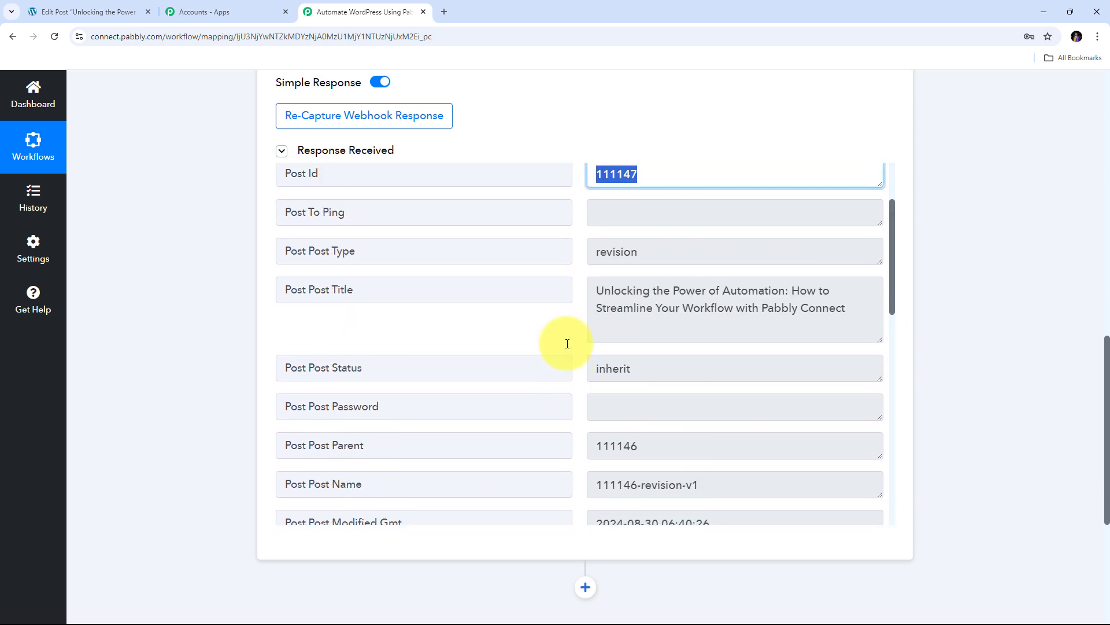
pyautogui.moveTo(879, 255); pyautogui.dragTo(878, 316)
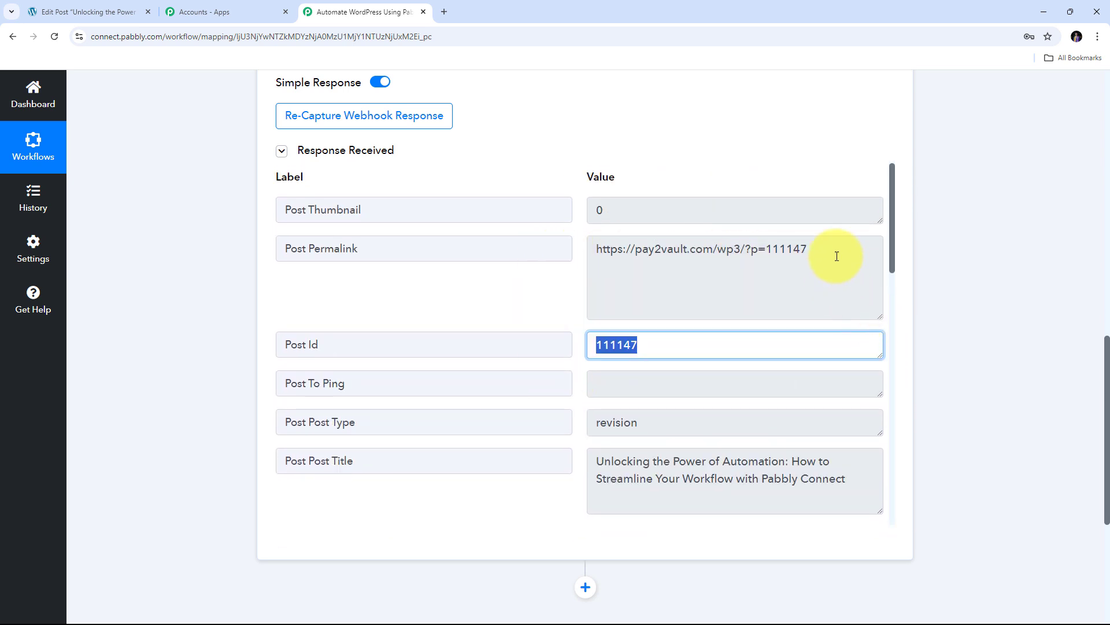
pyautogui.click(838, 255)
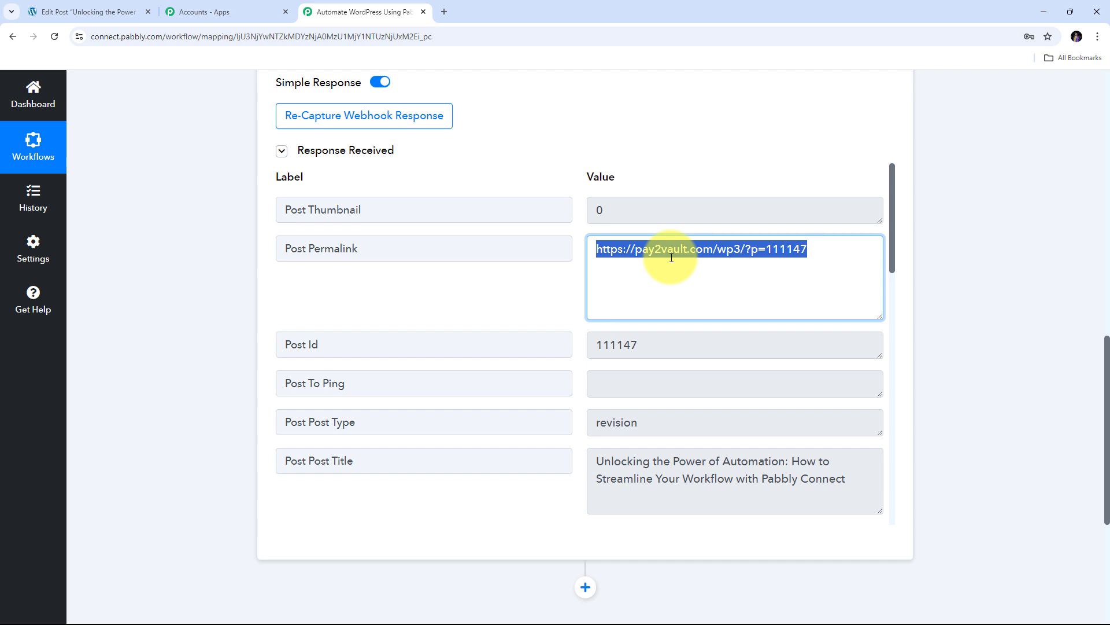
pyautogui.click(448, 12)
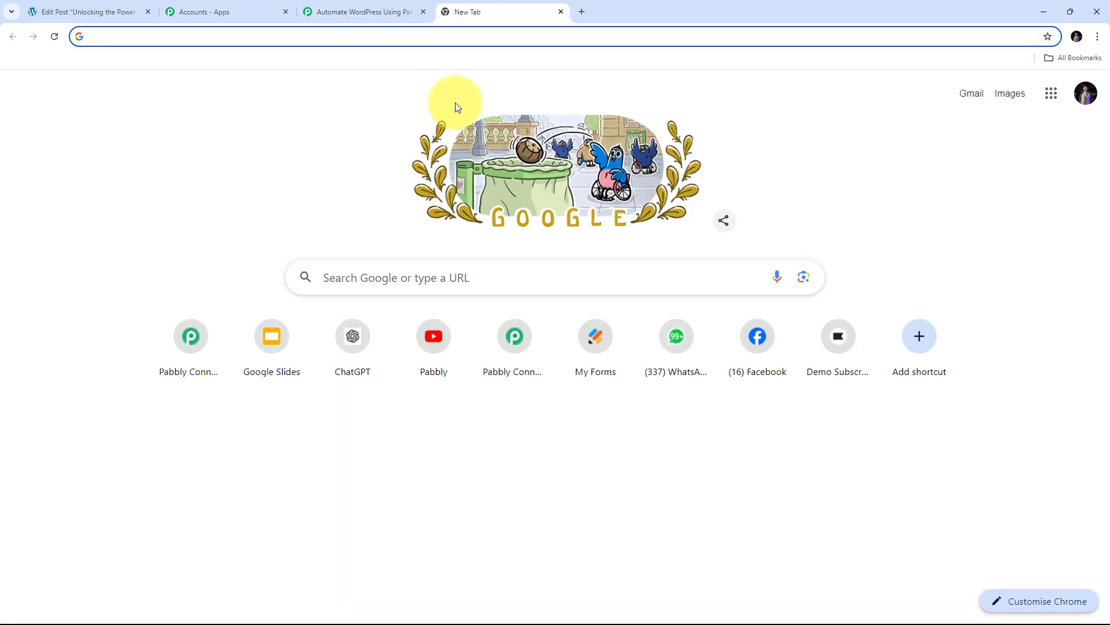
# Load the published automation post from the copied permalink and scroll through it
pyautogui.write('https://pay2vault.com/wp3/?p=1714')
pyautogui.press('Return')
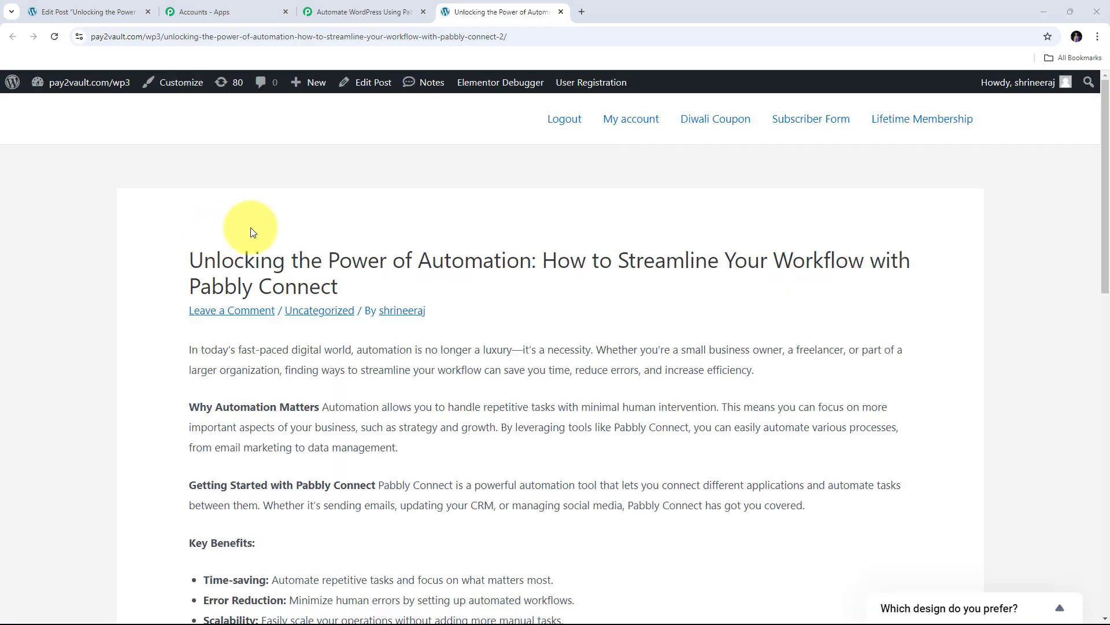
pyautogui.scroll(-4, 321, 218)
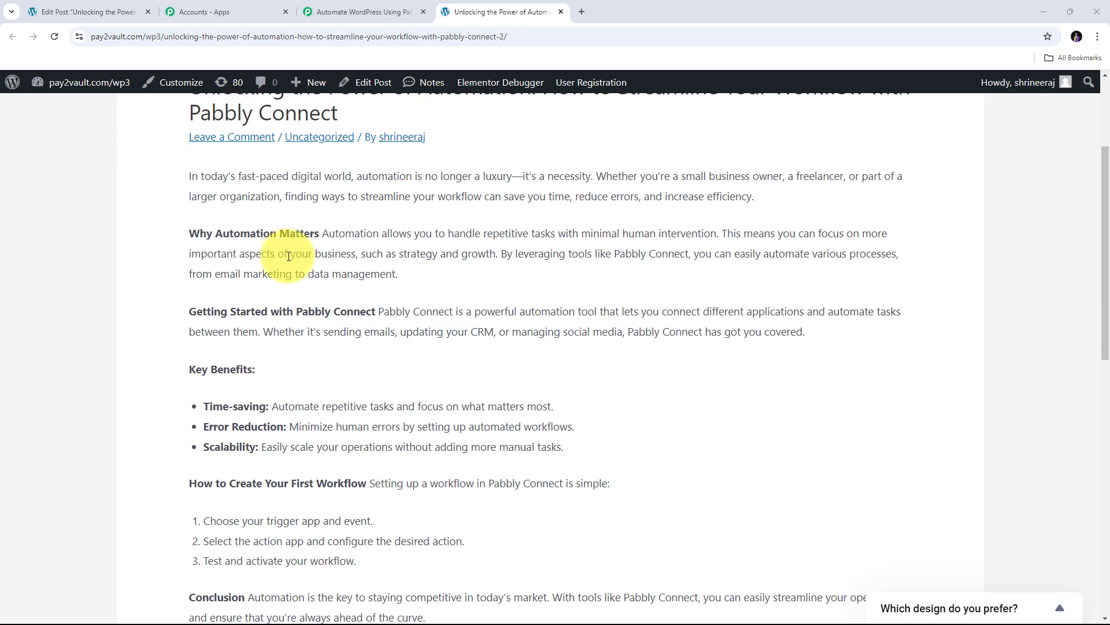
pyautogui.scroll(-3, 283, 254)
pyautogui.scroll(7, 277, 254)
# Select the post's title and body text to review the article, then clear the selection
pyautogui.tripleClick(361, 285)
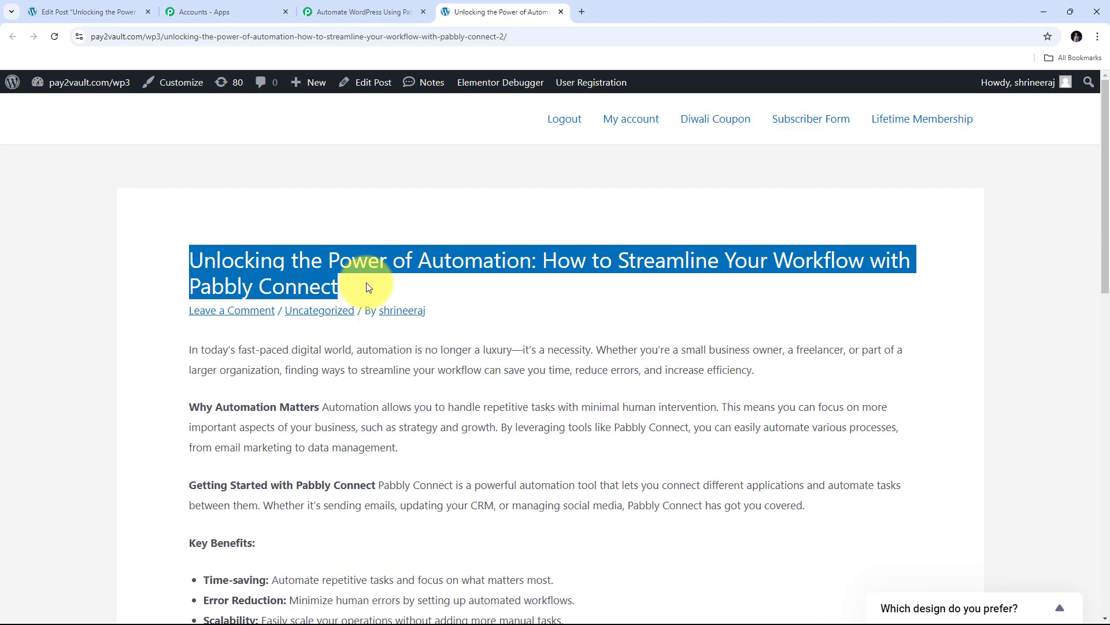
pyautogui.moveTo(186, 347); pyautogui.dragTo(657, 483)
pyautogui.scroll(-1, 657, 493)
pyautogui.scroll(-4, 655, 479)
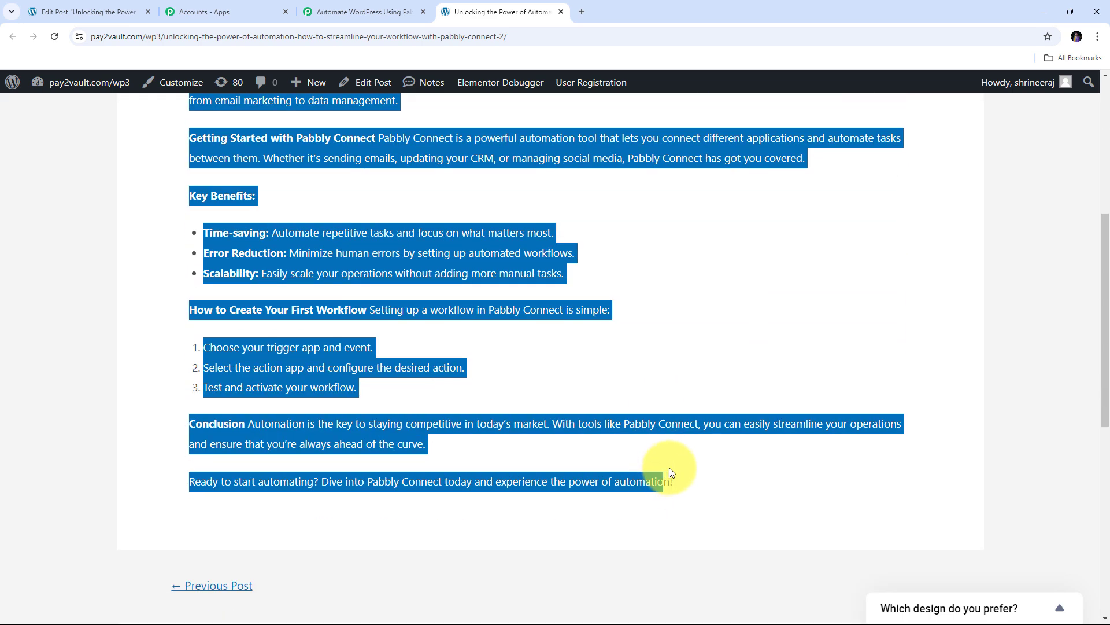
pyautogui.click(678, 341)
pyautogui.scroll(6, 677, 342)
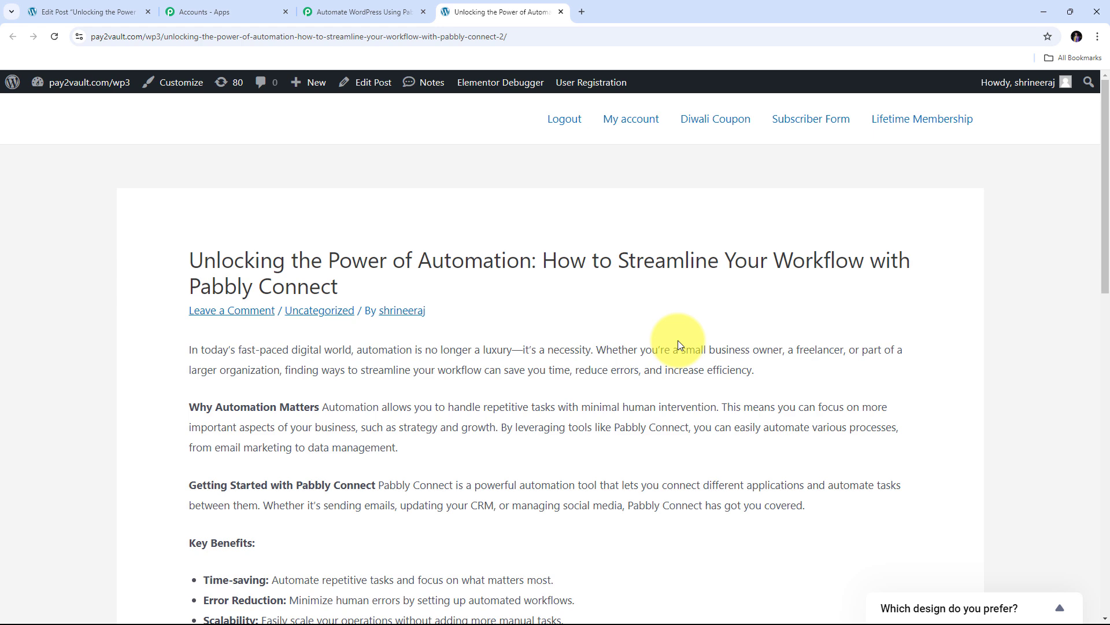
# Return to the Pabbly Connect workflow and scroll up to the trigger step
pyautogui.click(343, 6)
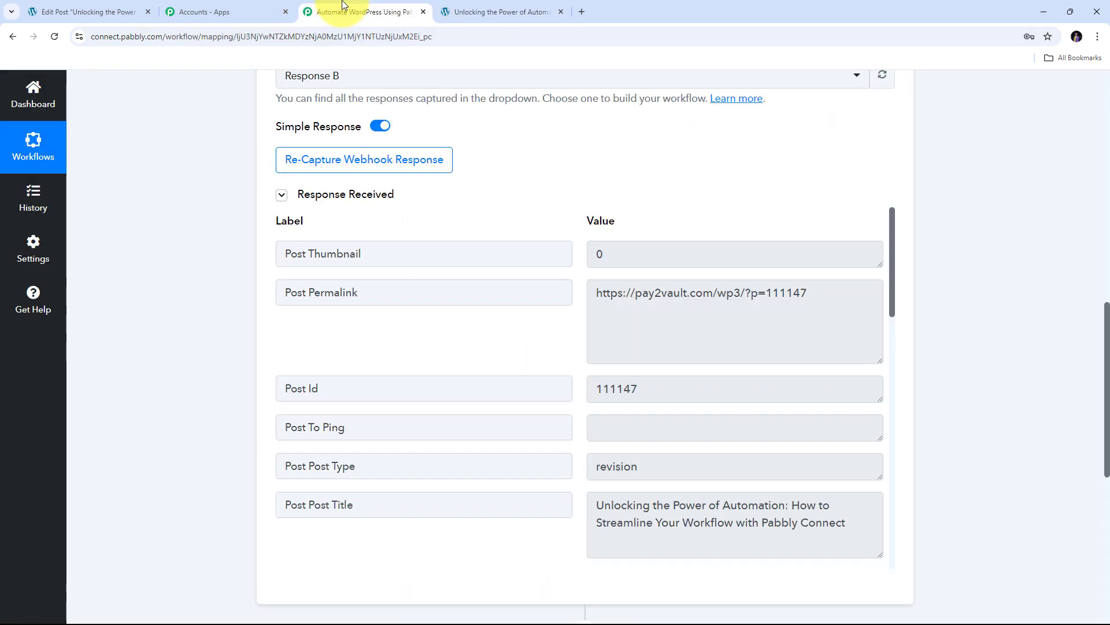
pyautogui.scroll(-3, 578, 209)
pyautogui.scroll(2, 581, 229)
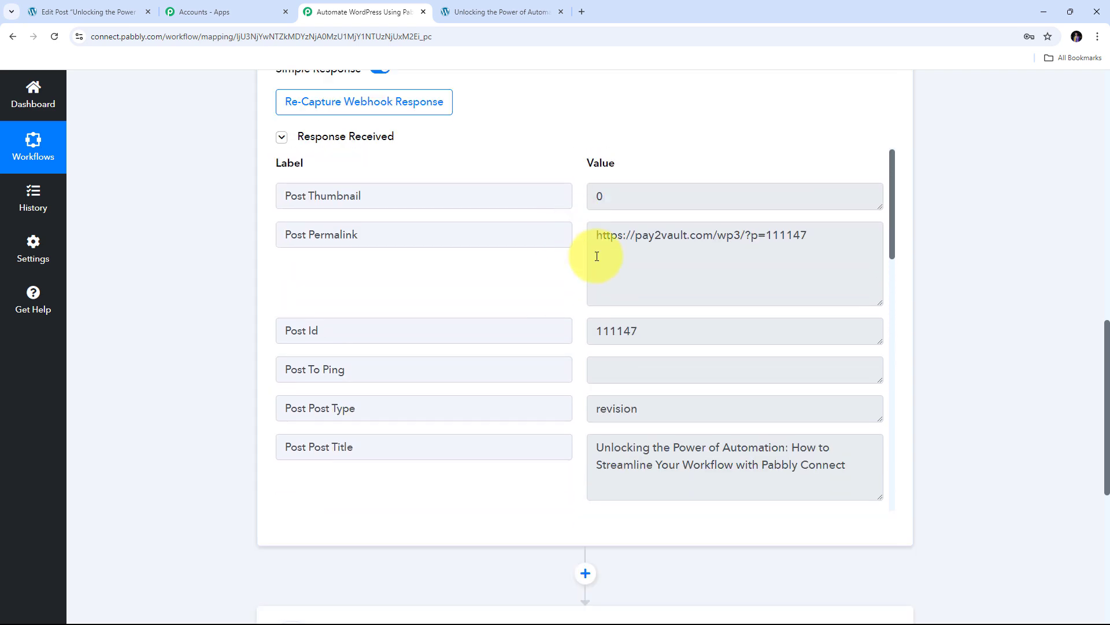
pyautogui.scroll(10, 596, 254)
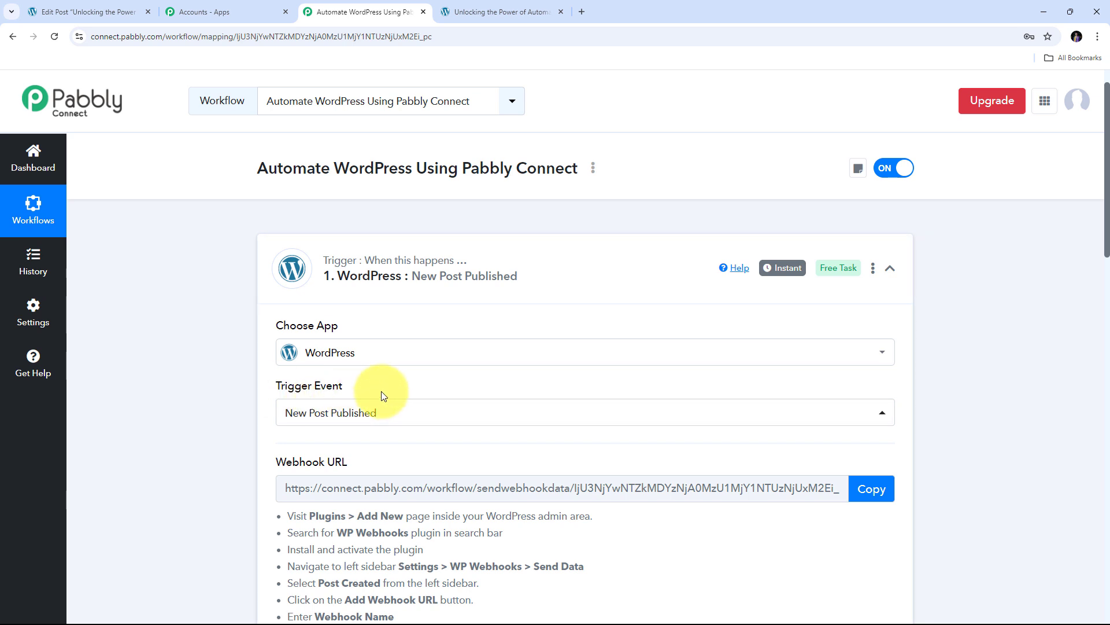
# Inspect the Trigger Event options, then scroll down to the empty 'Choose Your Next Application' action card
pyautogui.click(405, 411)
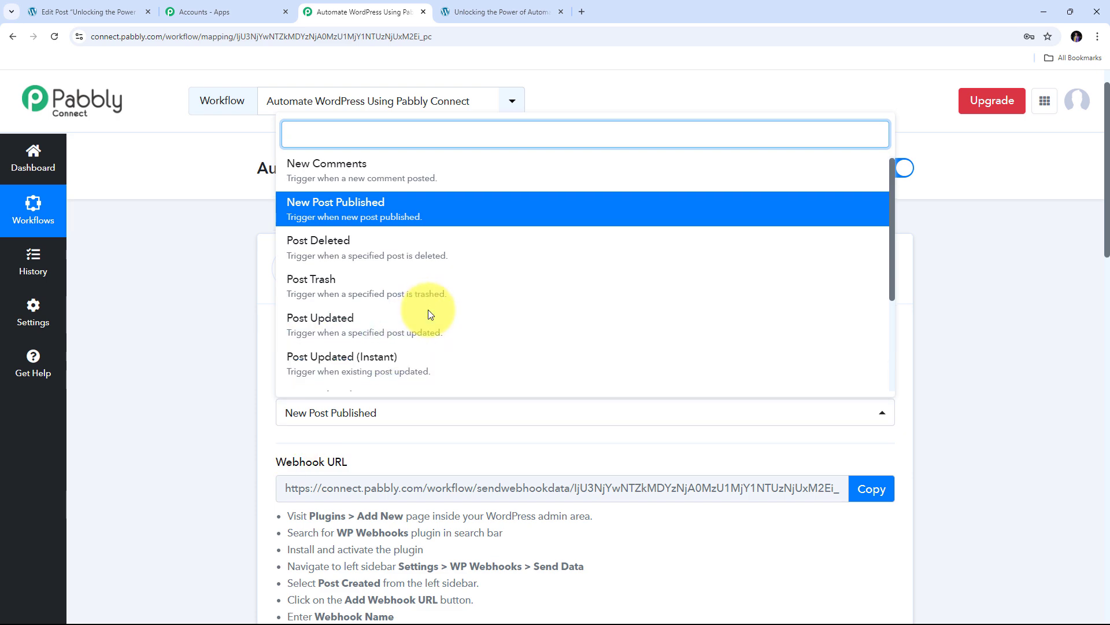
pyautogui.scroll(-3, 428, 310)
pyautogui.scroll(3, 428, 310)
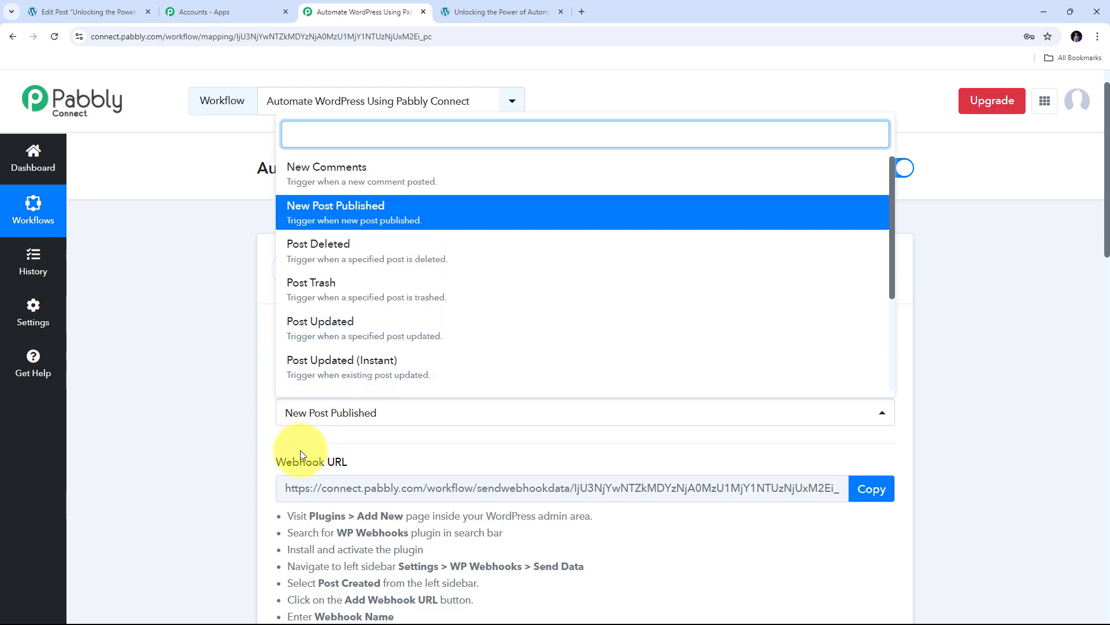
pyautogui.scroll(-2, 416, 328)
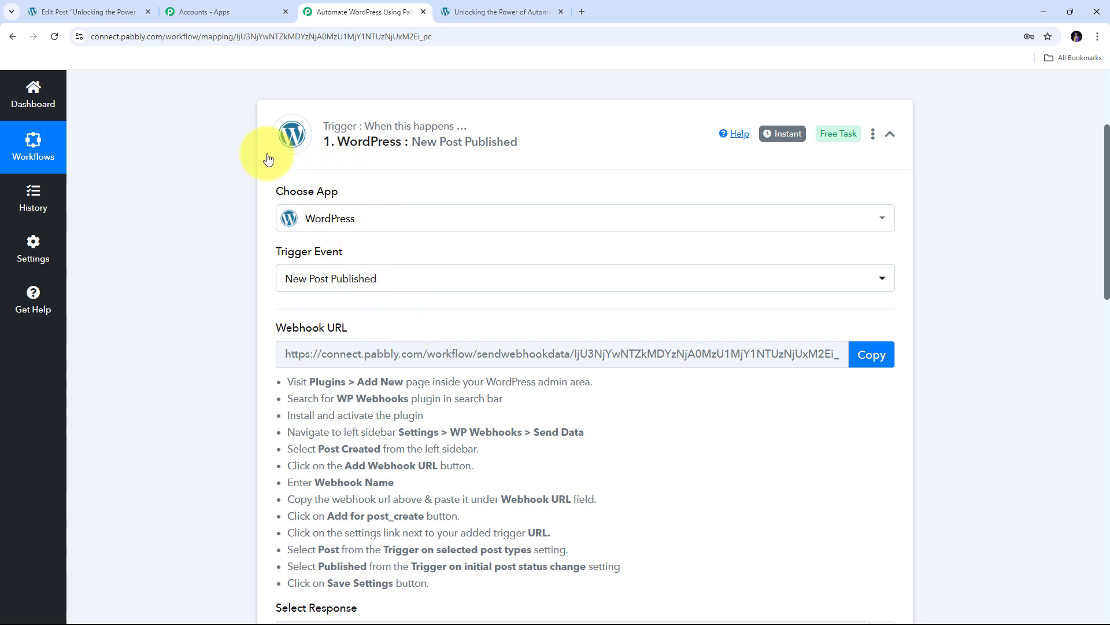
pyautogui.scroll(-1, 522, 311)
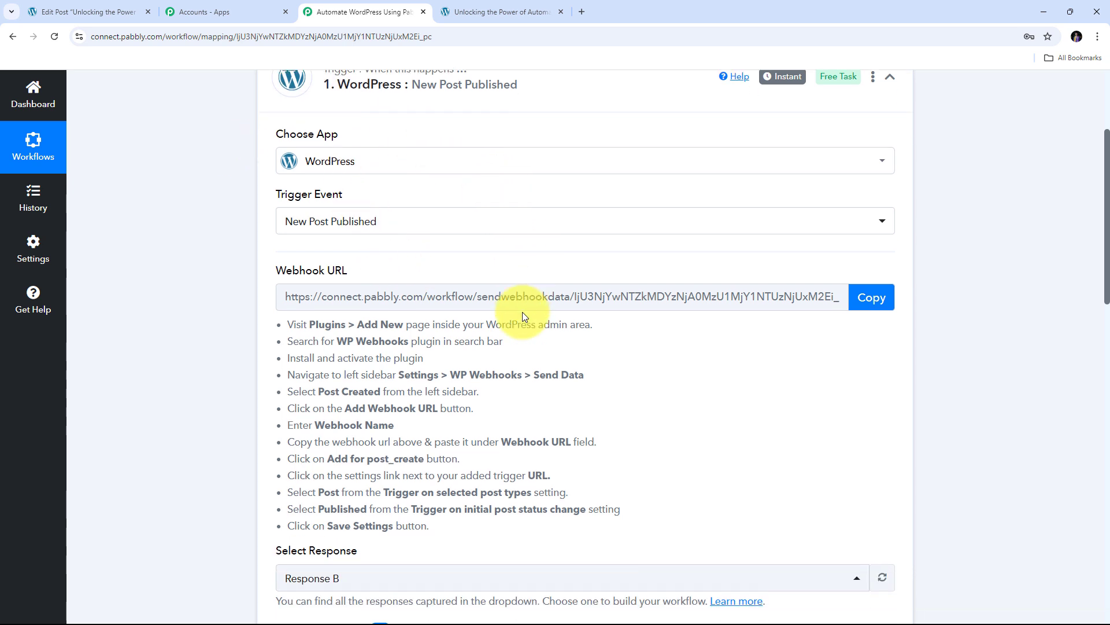
pyautogui.scroll(1, 522, 311)
pyautogui.scroll(-15, 579, 306)
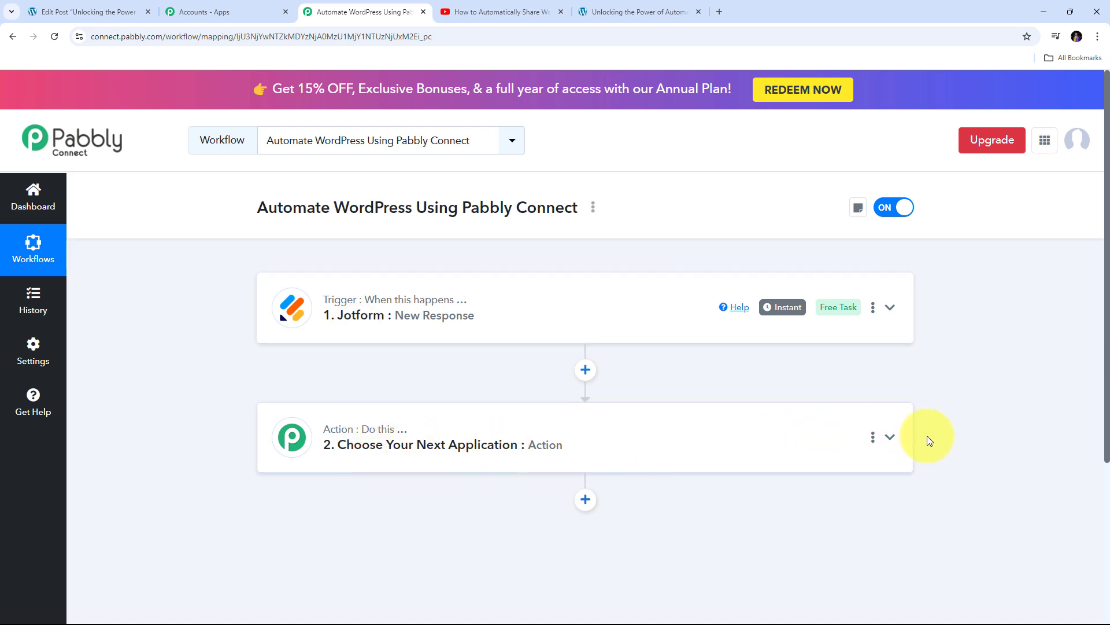
# Search for WordPress and choose it as the action step's app
pyautogui.click(891, 439)
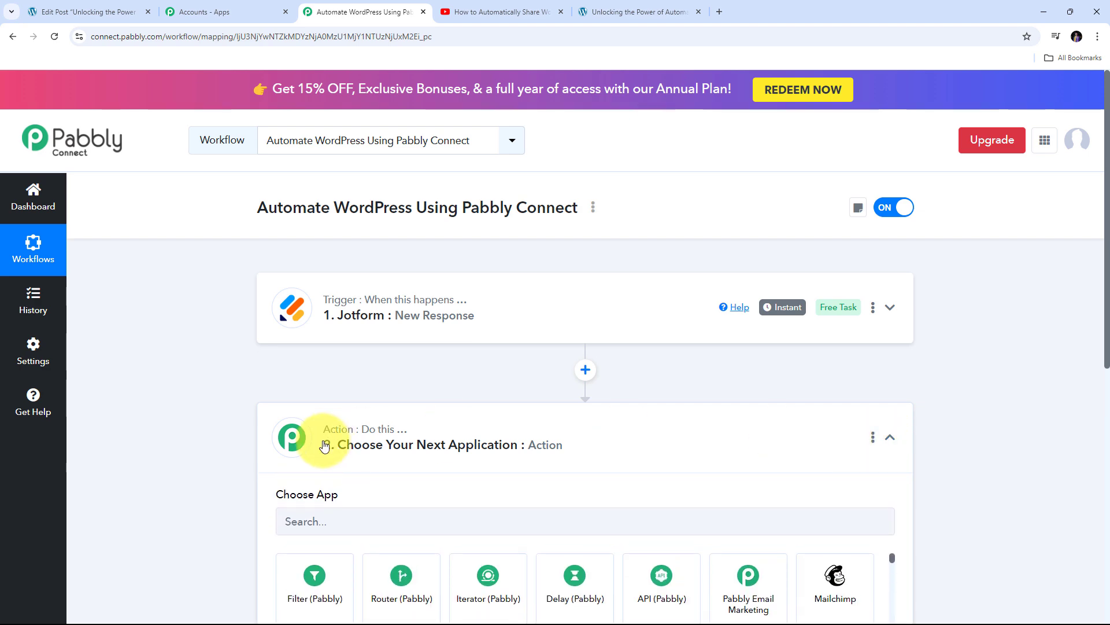
pyautogui.click(349, 295)
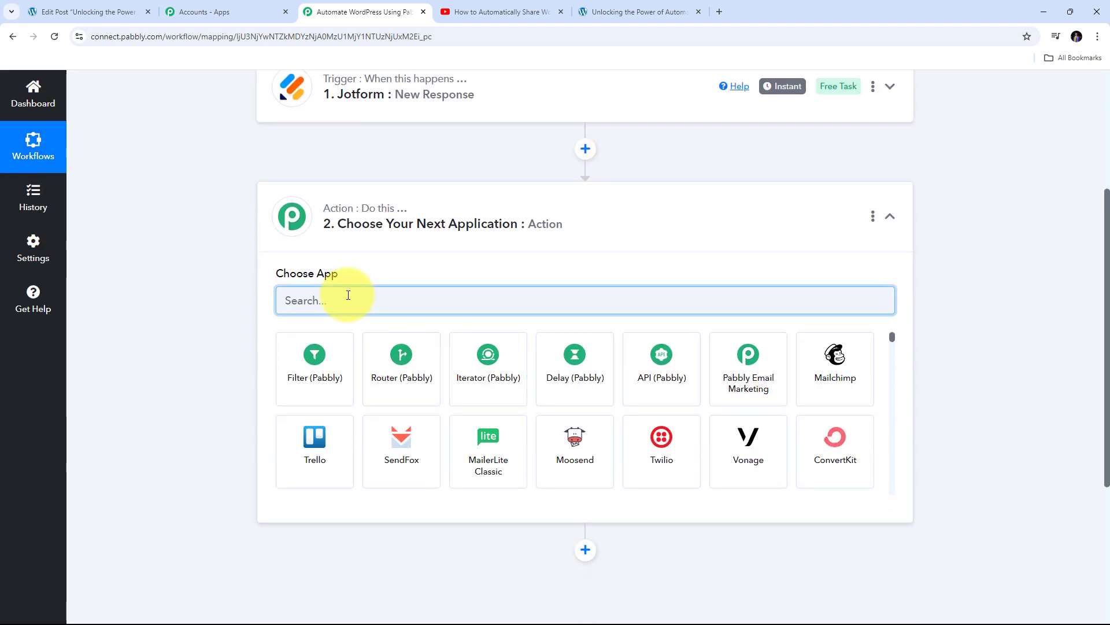
pyautogui.write('WordPRe')
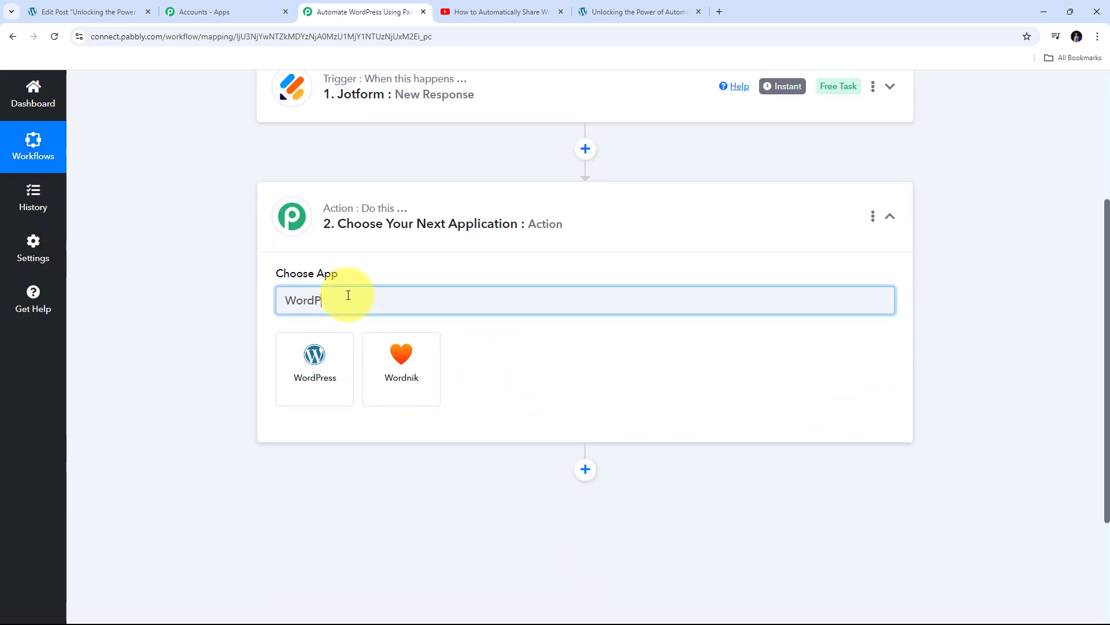
pyautogui.press('BackSpace')
pyautogui.press('BackSpace')
pyautogui.write('ress')
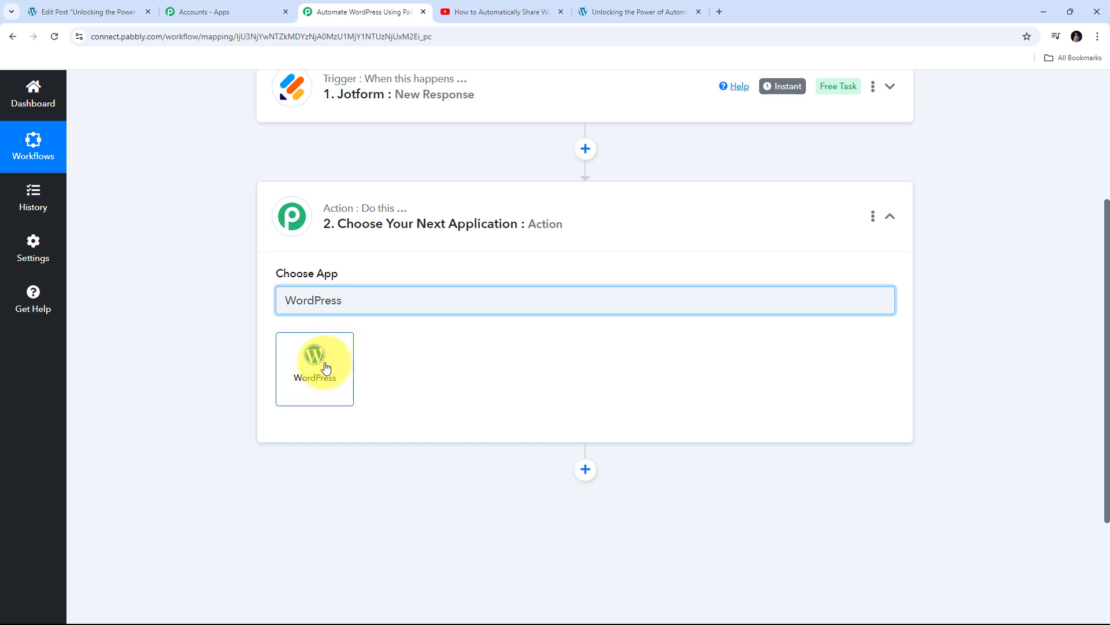
pyautogui.click(326, 367)
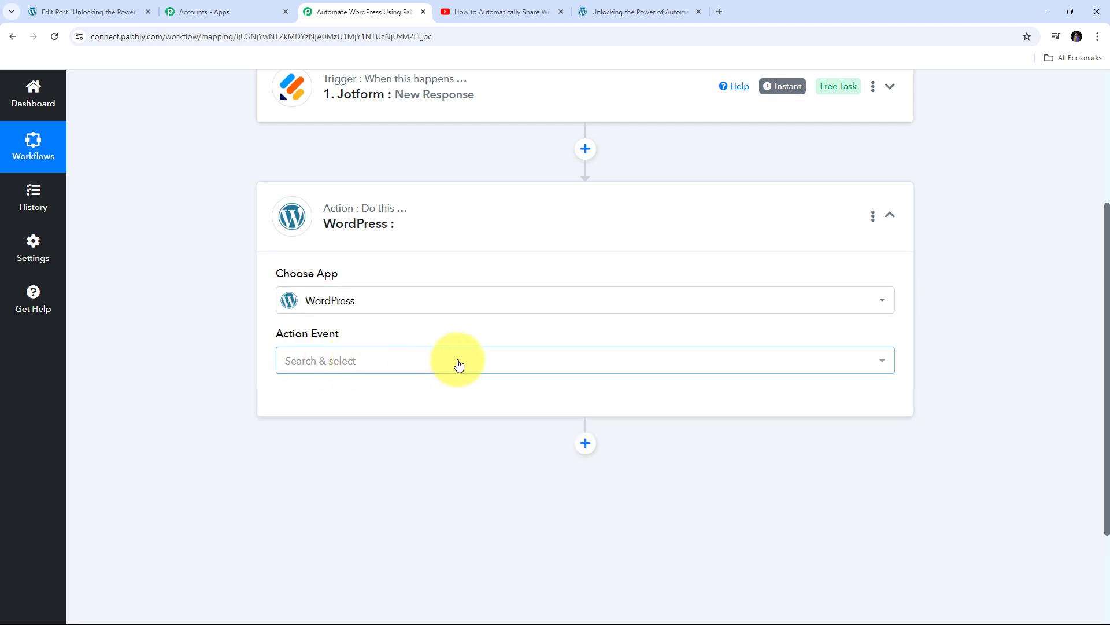
# Browse the WordPress action events, including Create a Post, Create a User and Update a Post
pyautogui.click(458, 364)
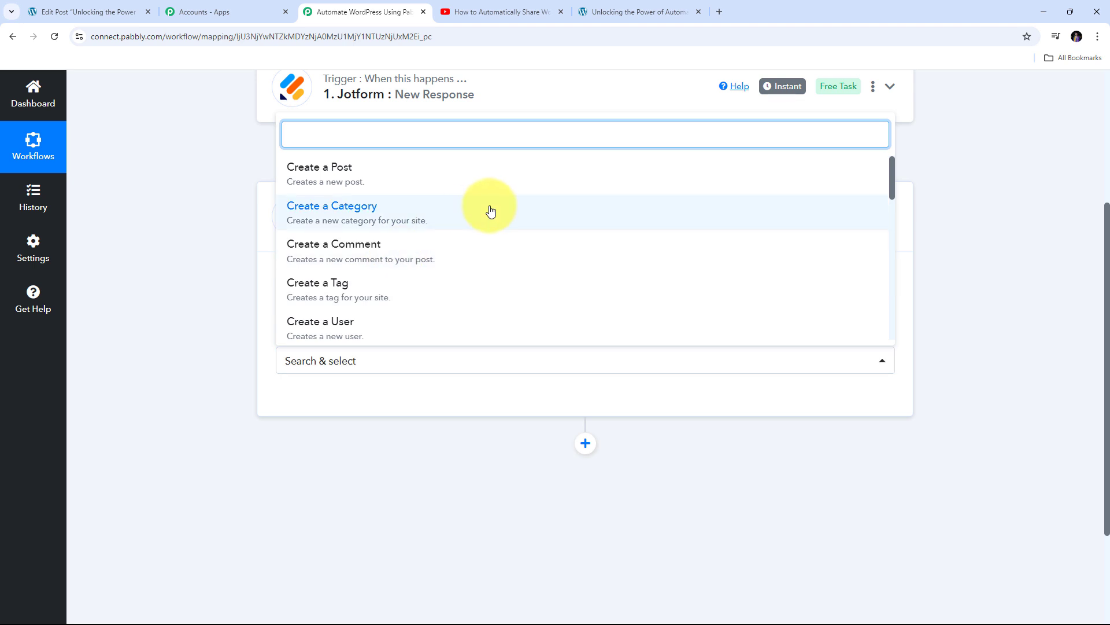
pyautogui.scroll(-10, 490, 211)
pyautogui.scroll(10, 490, 210)
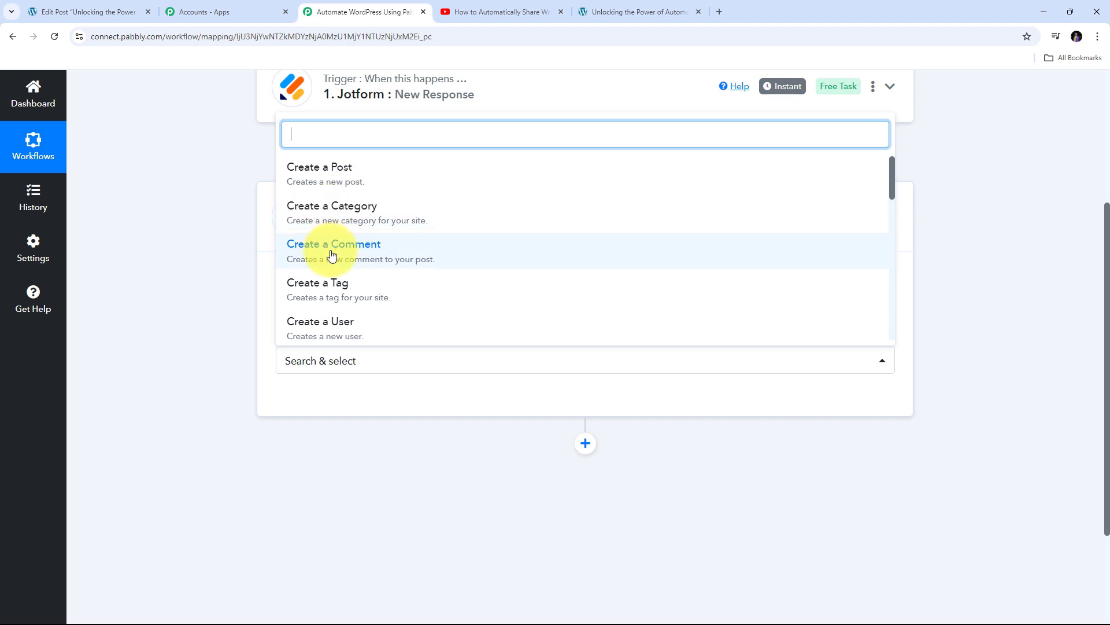
pyautogui.scroll(-1, 347, 278)
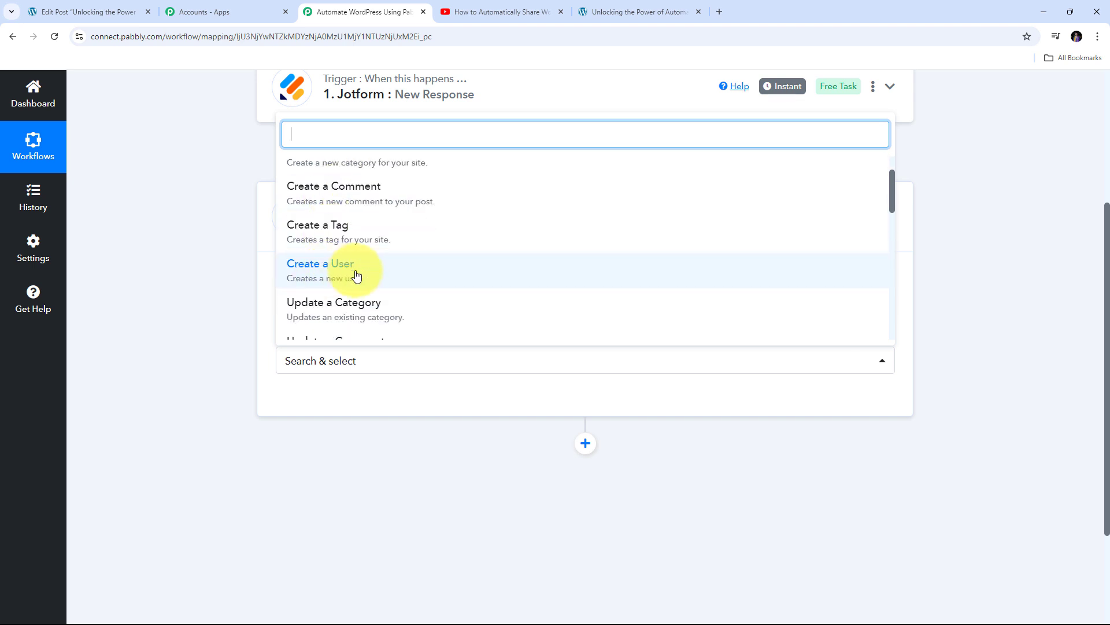
pyautogui.scroll(-2, 346, 243)
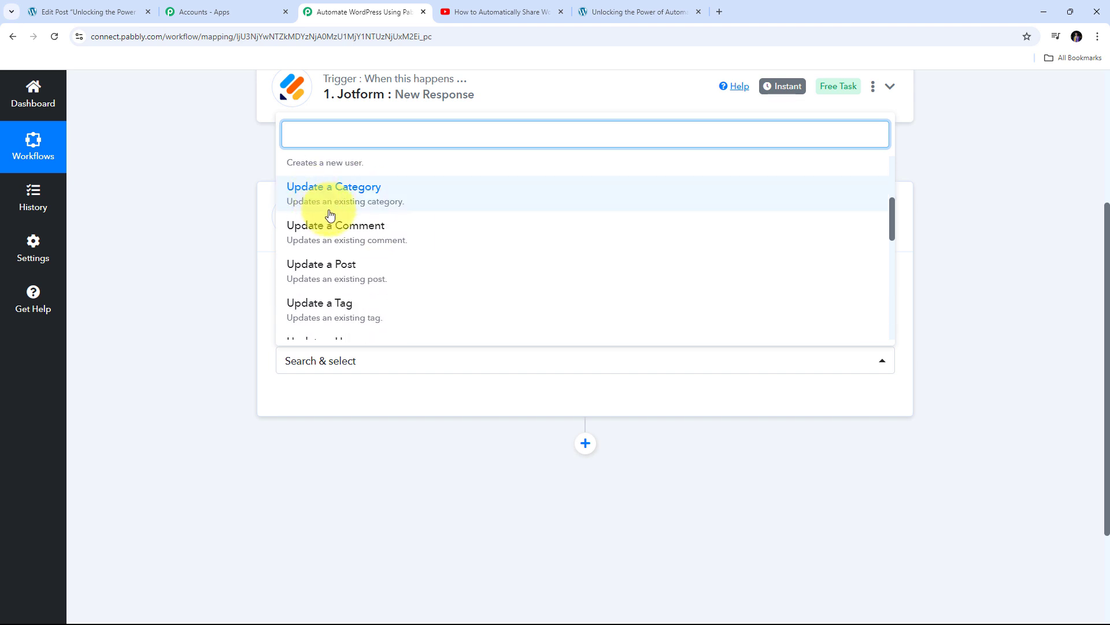
pyautogui.scroll(-2, 330, 215)
pyautogui.scroll(1, 333, 231)
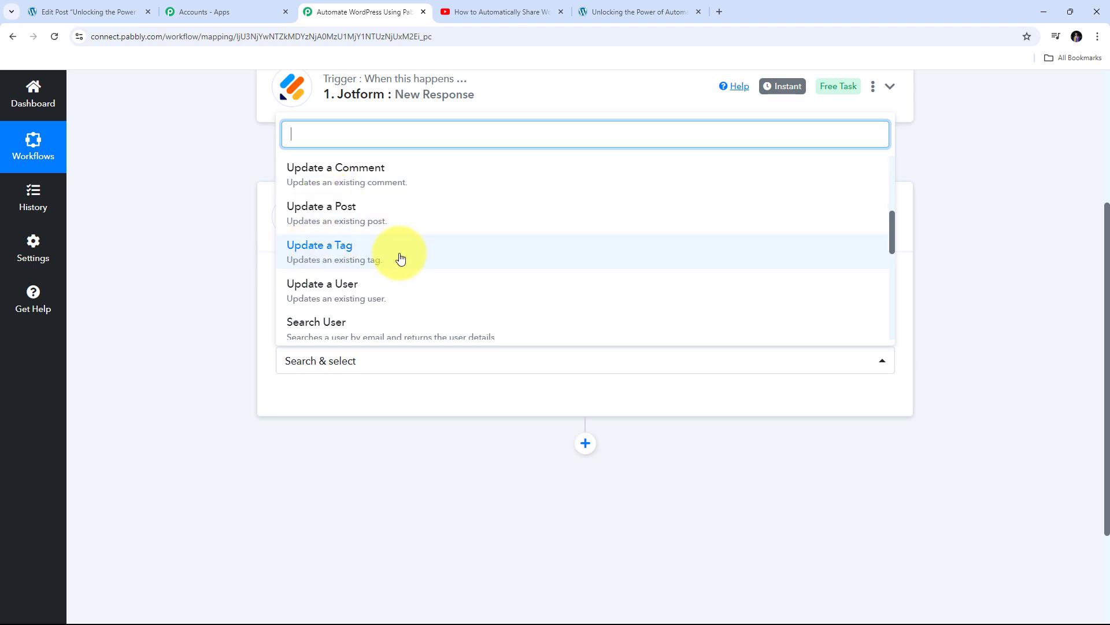
pyautogui.scroll(-1, 401, 255)
pyautogui.scroll(-1, 476, 254)
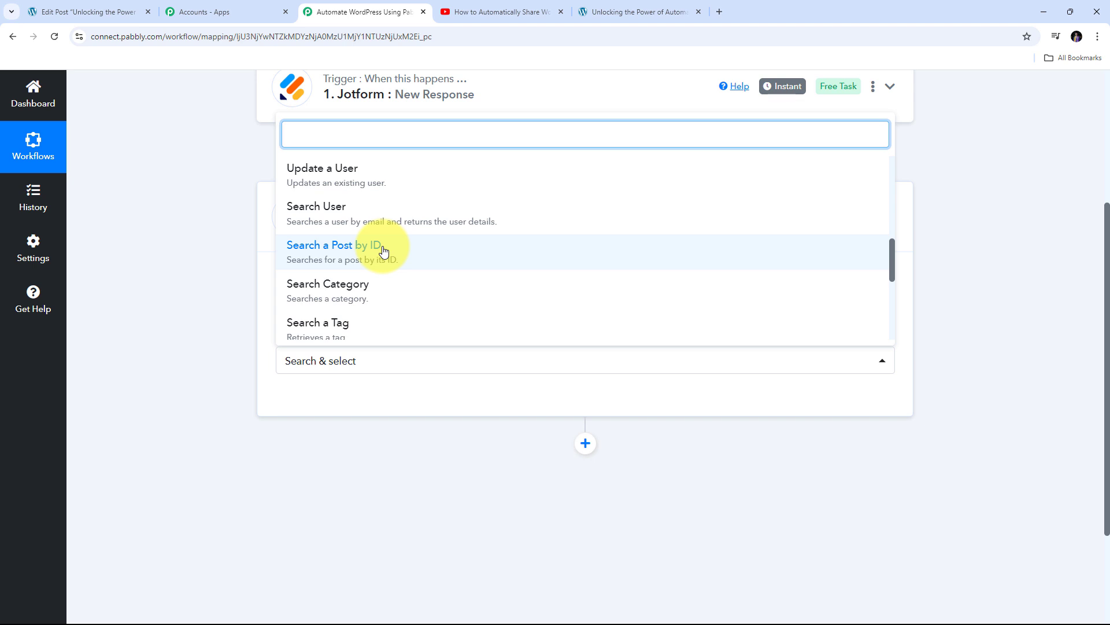
pyautogui.scroll(-1, 336, 269)
pyautogui.scroll(-1, 356, 279)
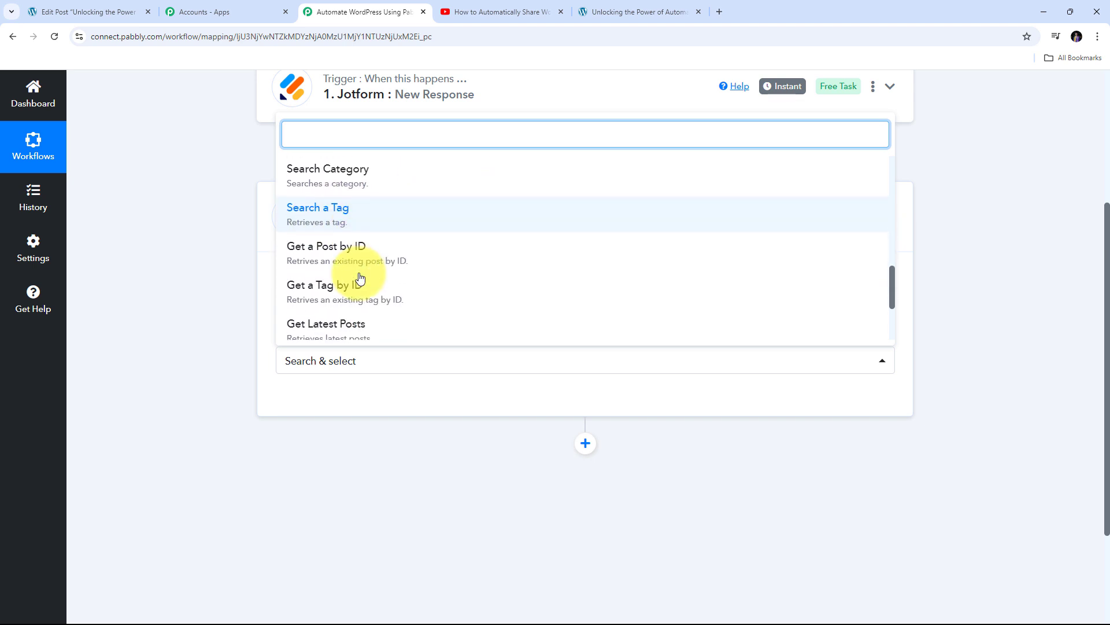
pyautogui.scroll(-1, 330, 262)
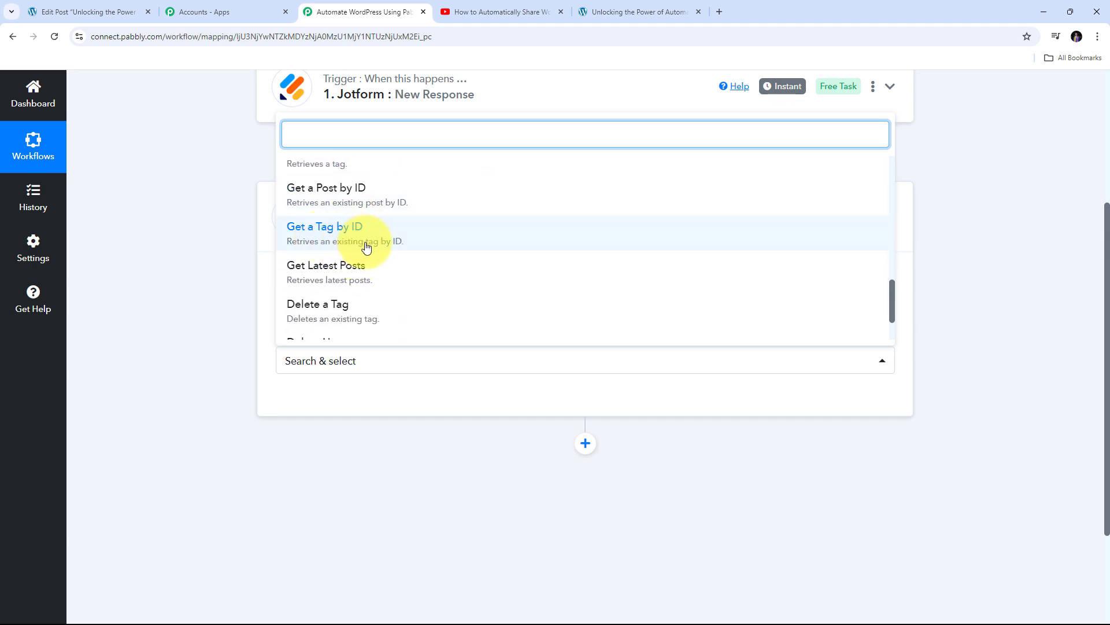
pyautogui.scroll(-1, 348, 268)
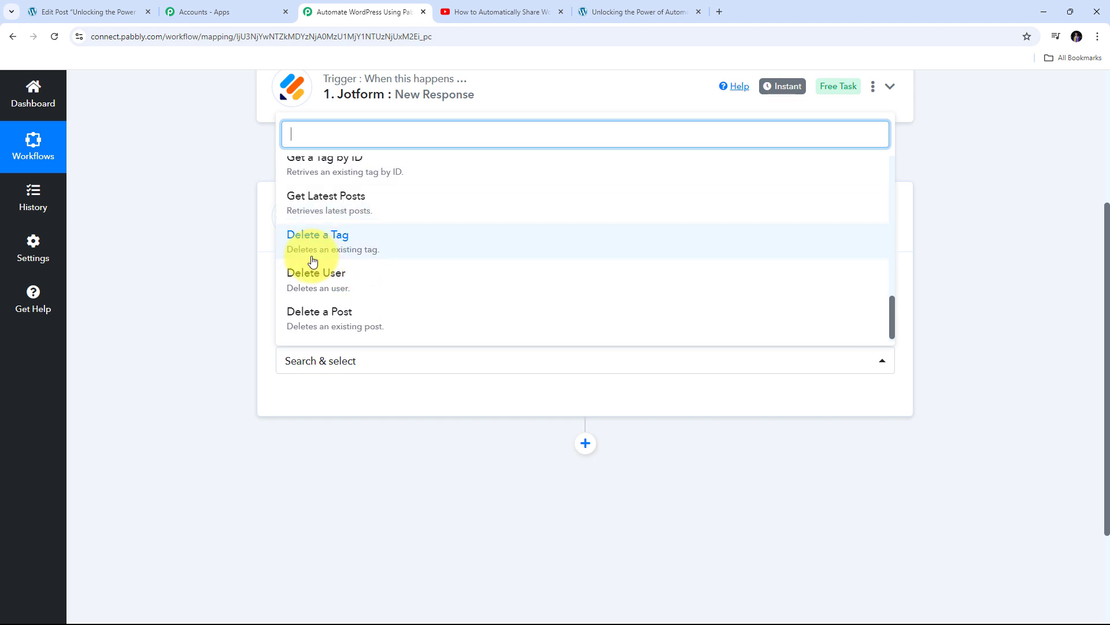
pyautogui.scroll(-1, 313, 261)
pyautogui.scroll(4, 417, 517)
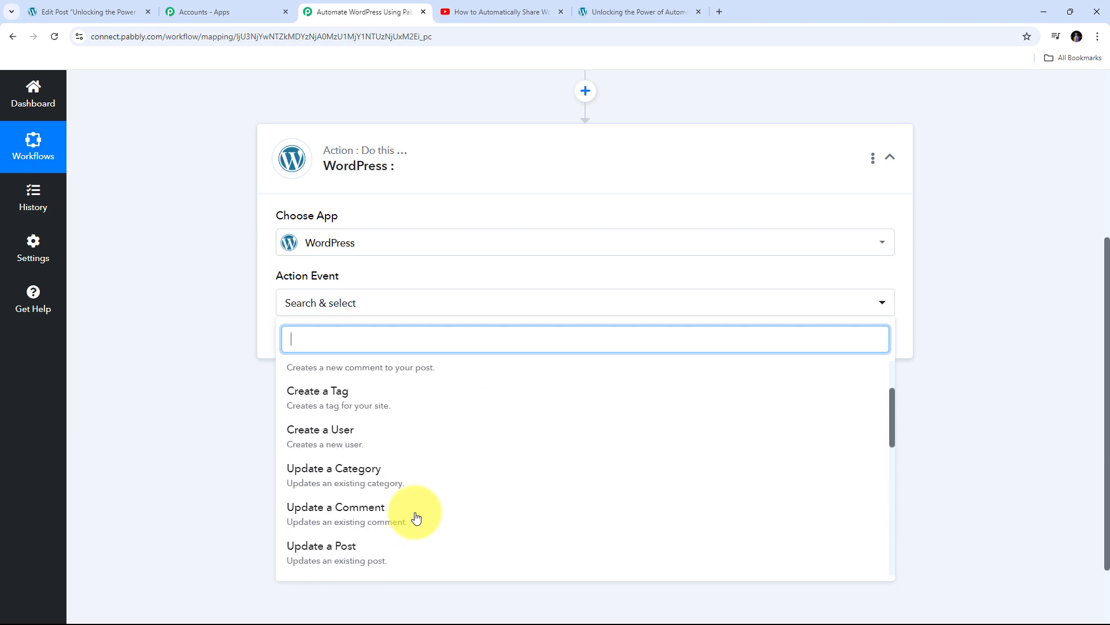
pyautogui.scroll(2, 416, 516)
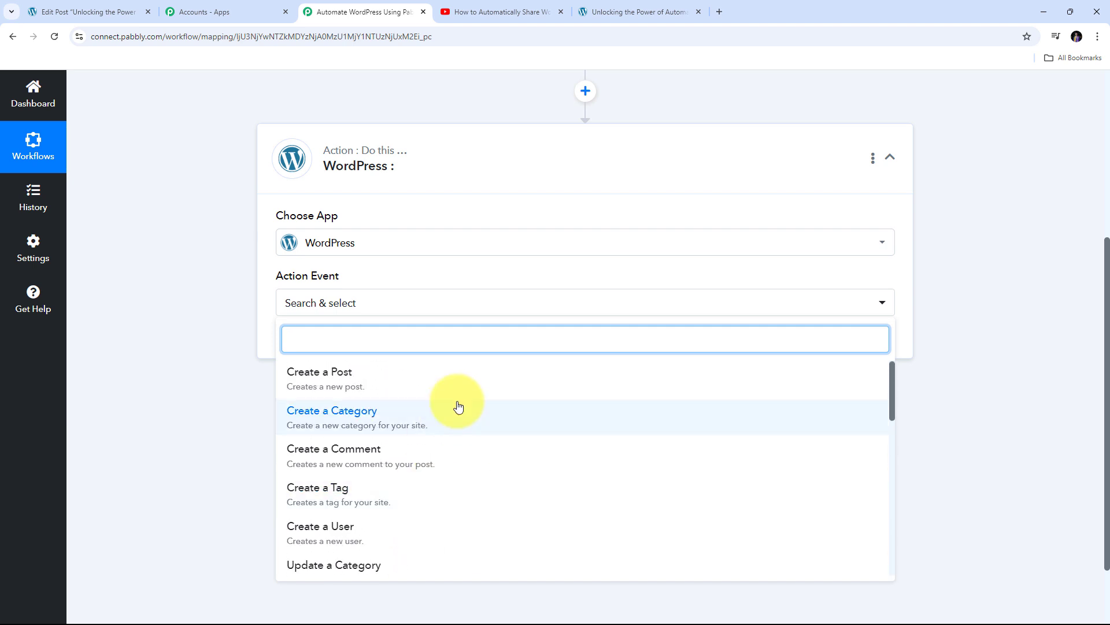
pyautogui.scroll(-3, 440, 416)
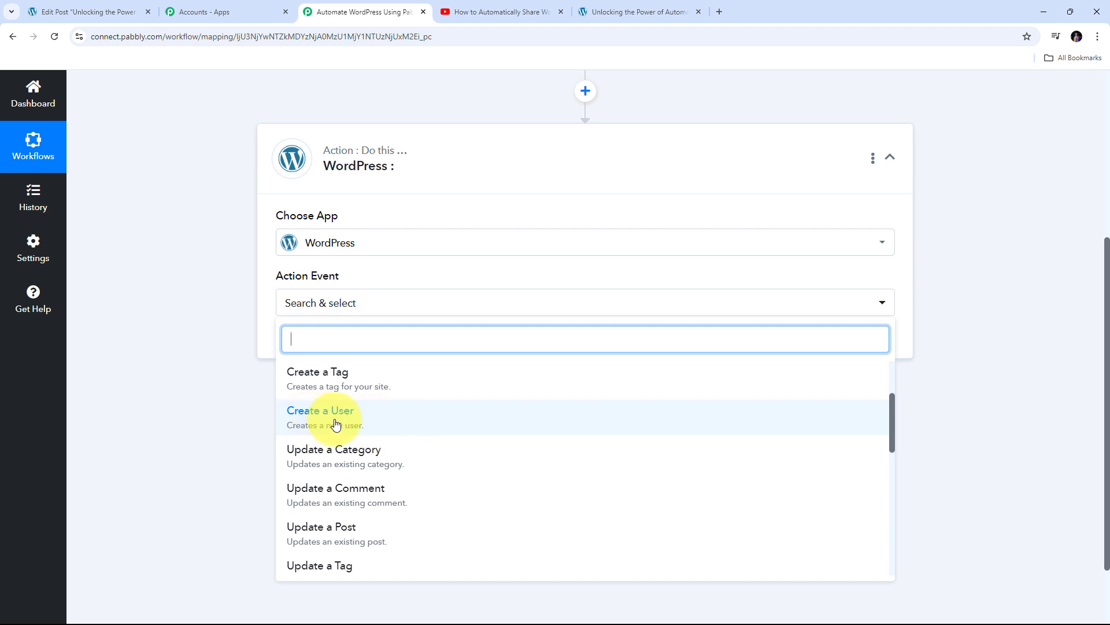
# Choose Create a User as the action event and add a new WordPress connection, 'WordPress #13'
pyautogui.click(339, 424)
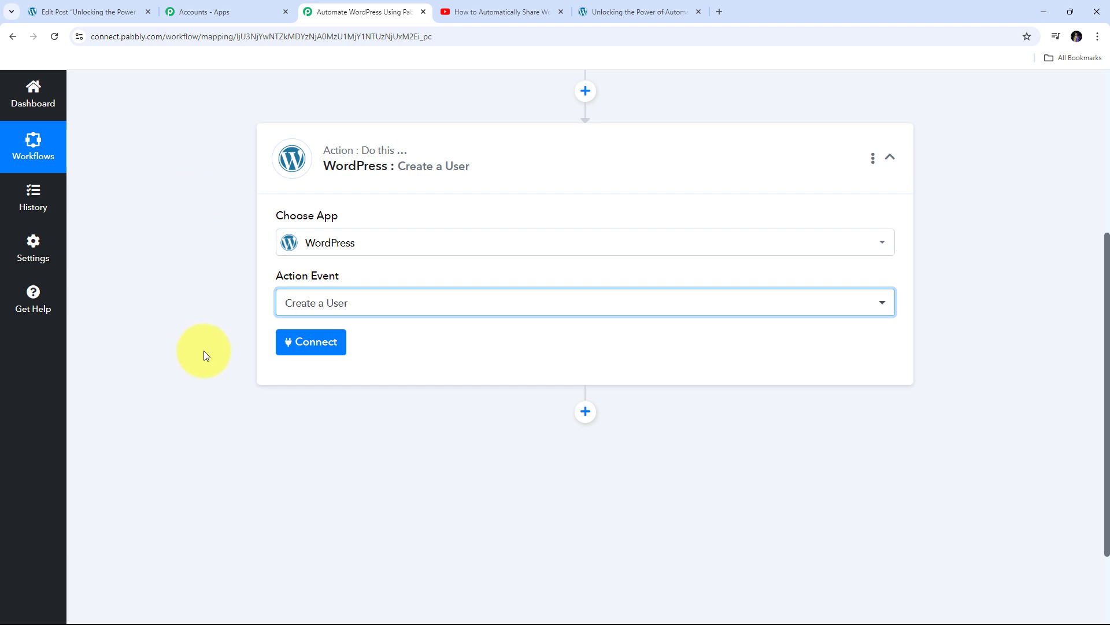
pyautogui.click(317, 347)
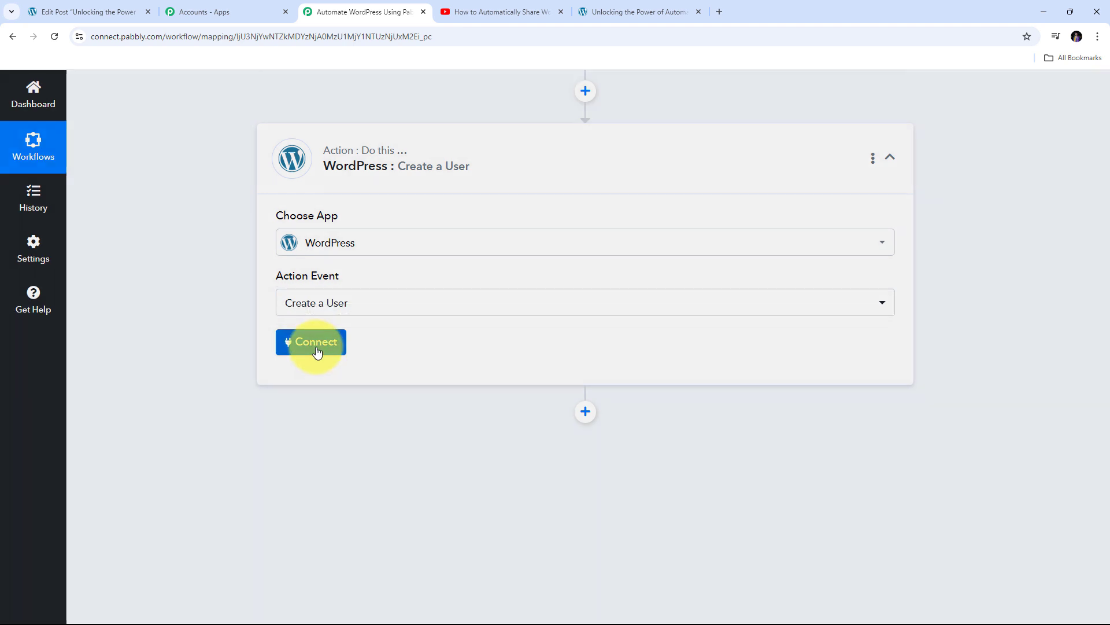
pyautogui.click(571, 222)
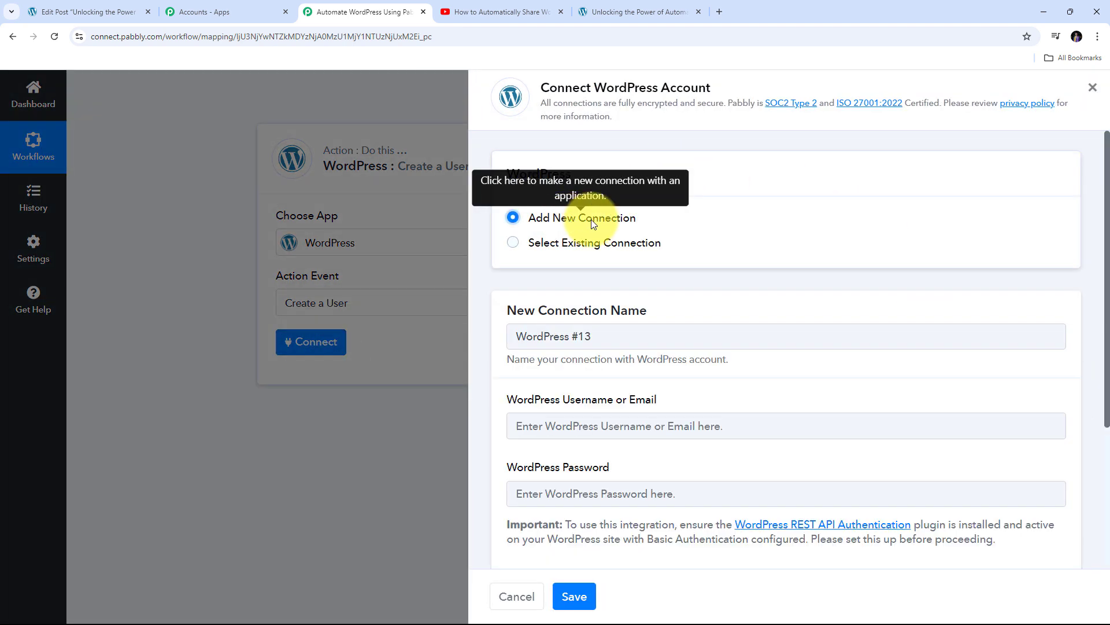
pyautogui.scroll(-2, 640, 338)
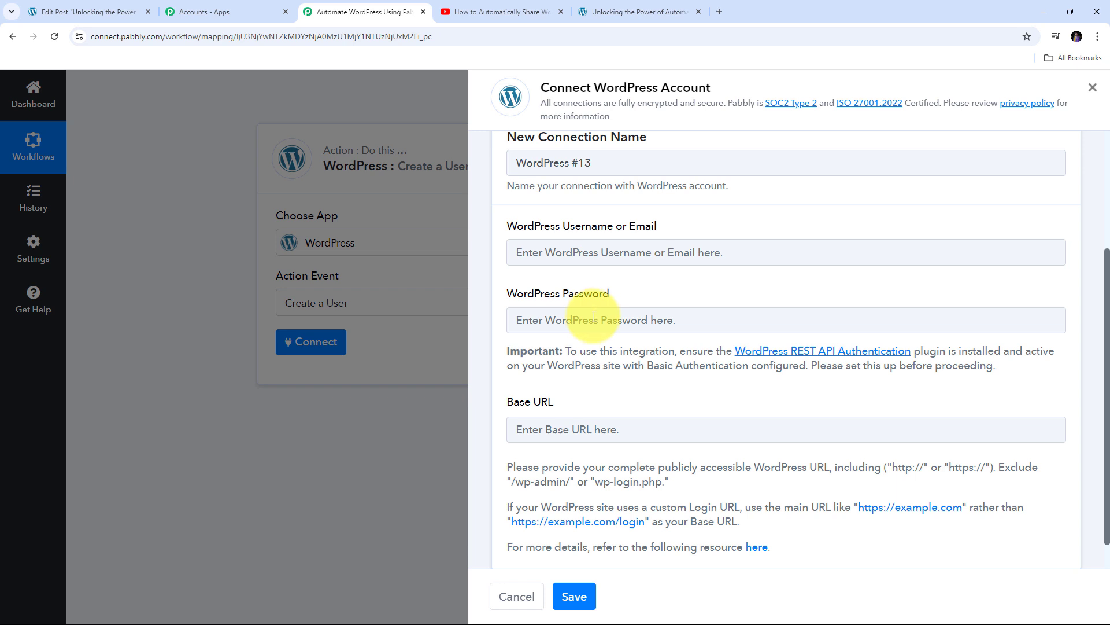
pyautogui.scroll(-1, 567, 337)
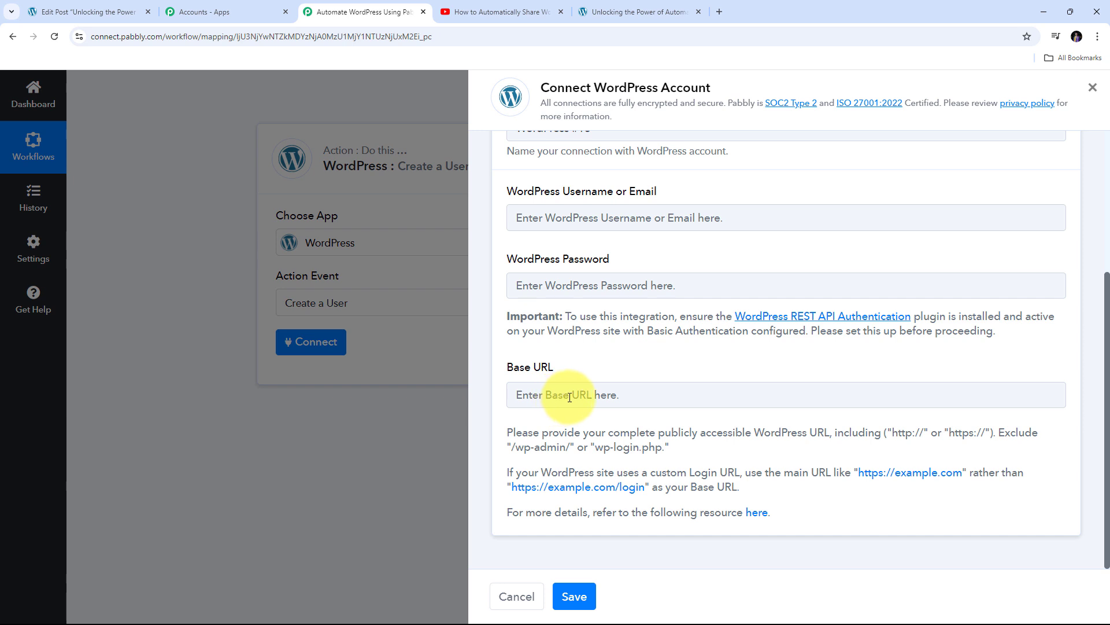
pyautogui.click(73, 4)
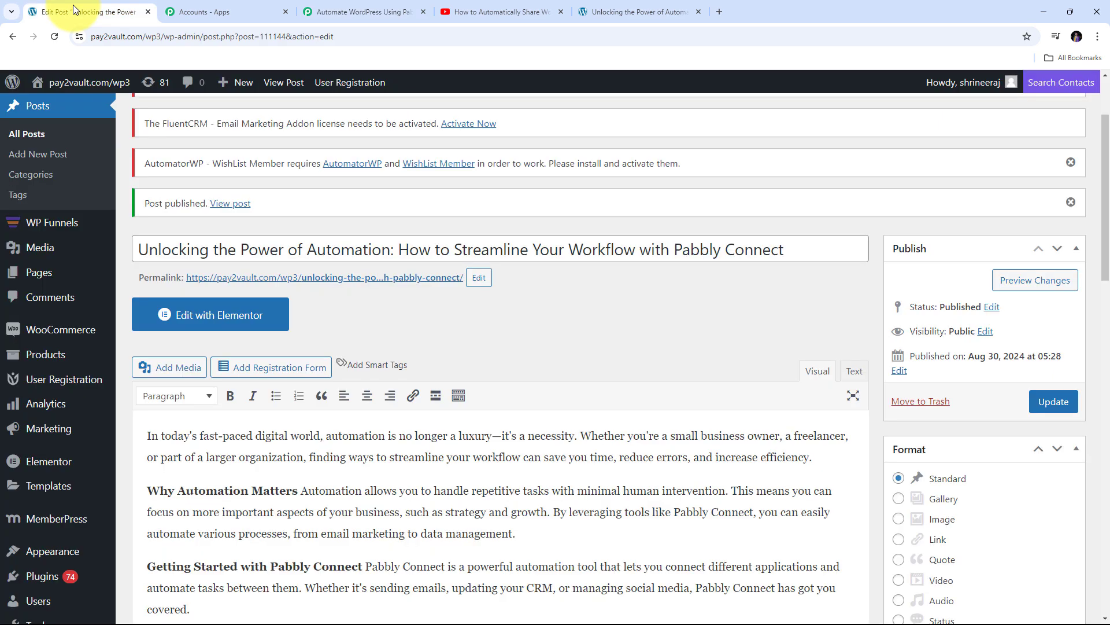
pyautogui.doubleClick(400, 39)
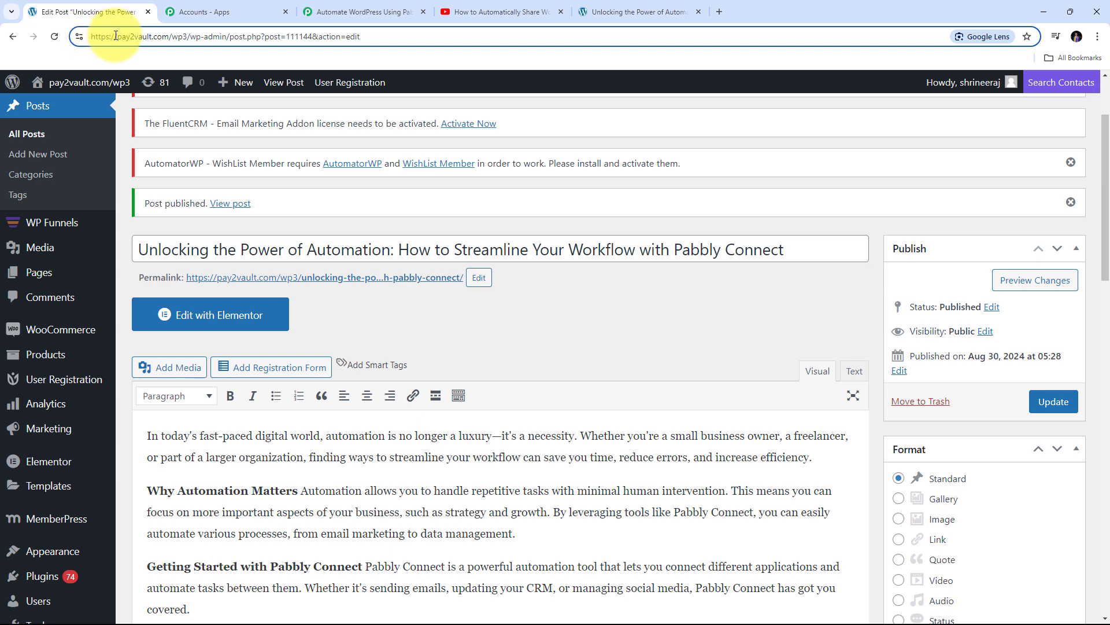
pyautogui.click(93, 35)
pyautogui.moveTo(92, 36); pyautogui.dragTo(187, 38)
pyautogui.hotkey('ctrl', 'c')
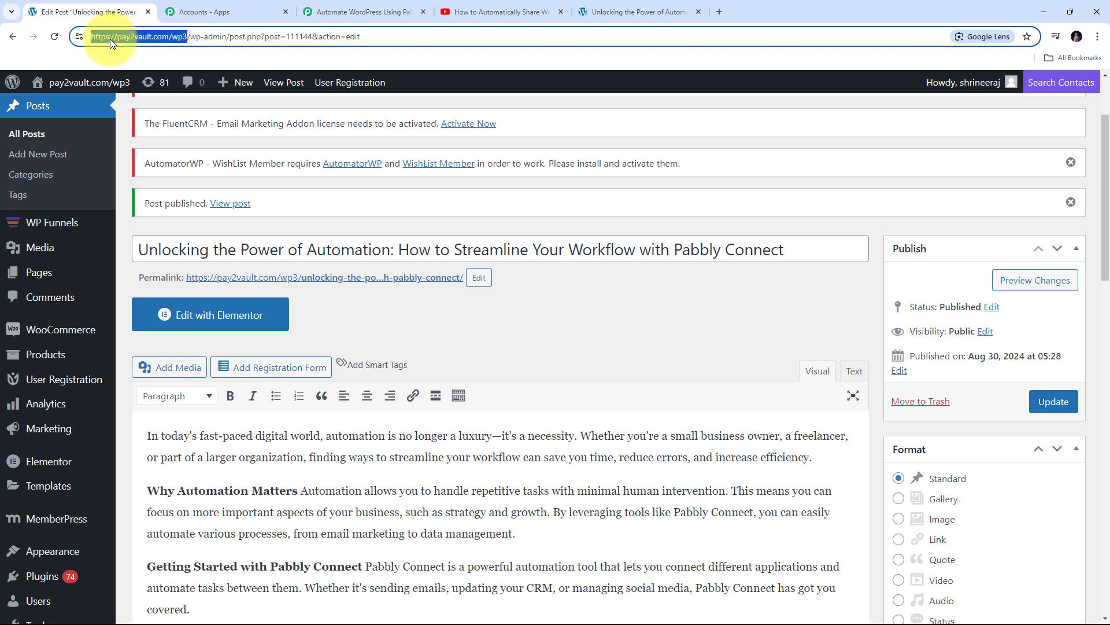
pyautogui.click(362, 11)
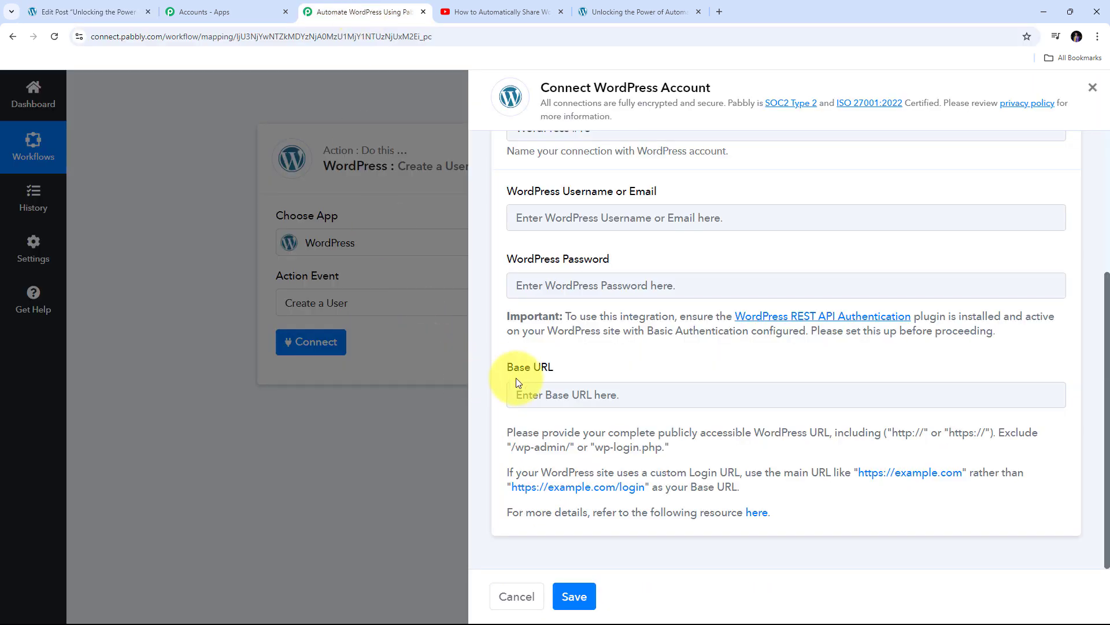
pyautogui.click(548, 396)
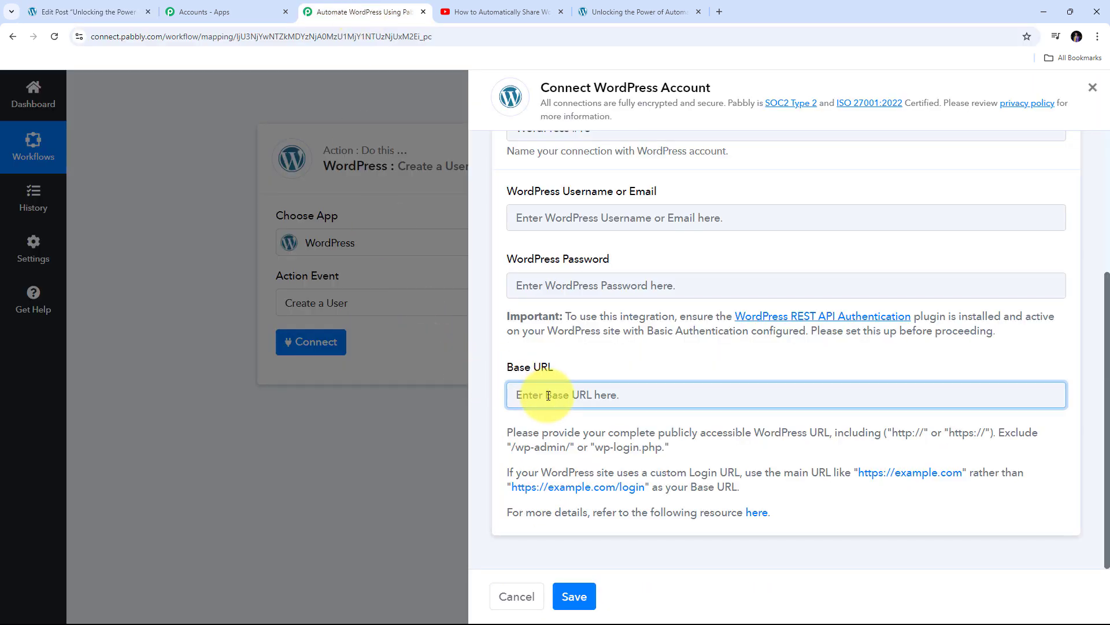
pyautogui.hotkey('ctrl', 'v')
pyautogui.click(545, 419)
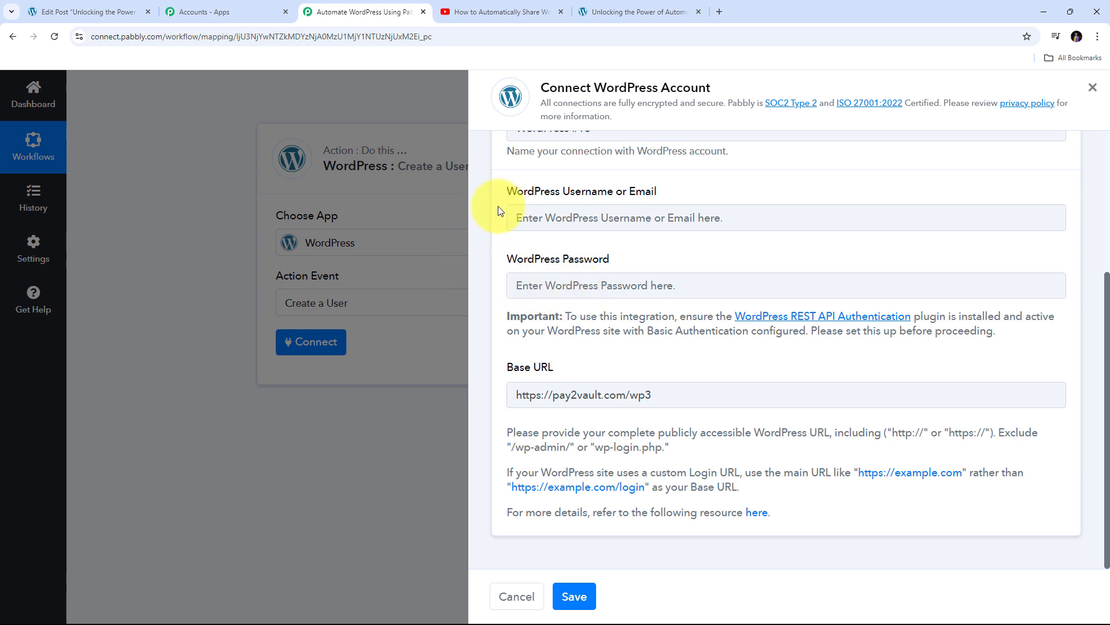
pyautogui.click(552, 244)
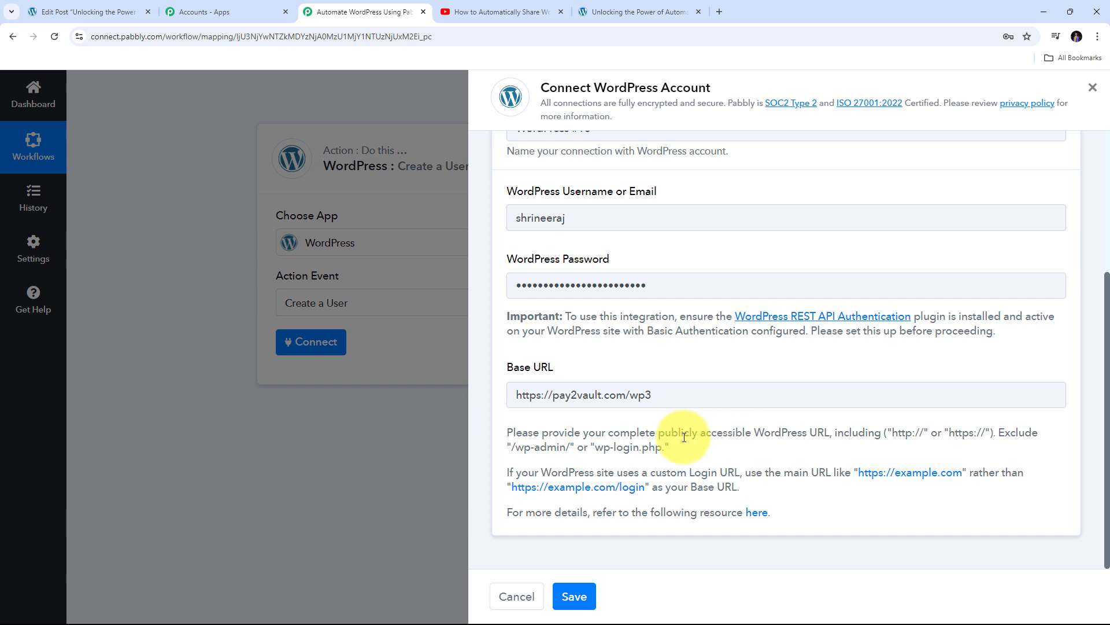
pyautogui.click(577, 597)
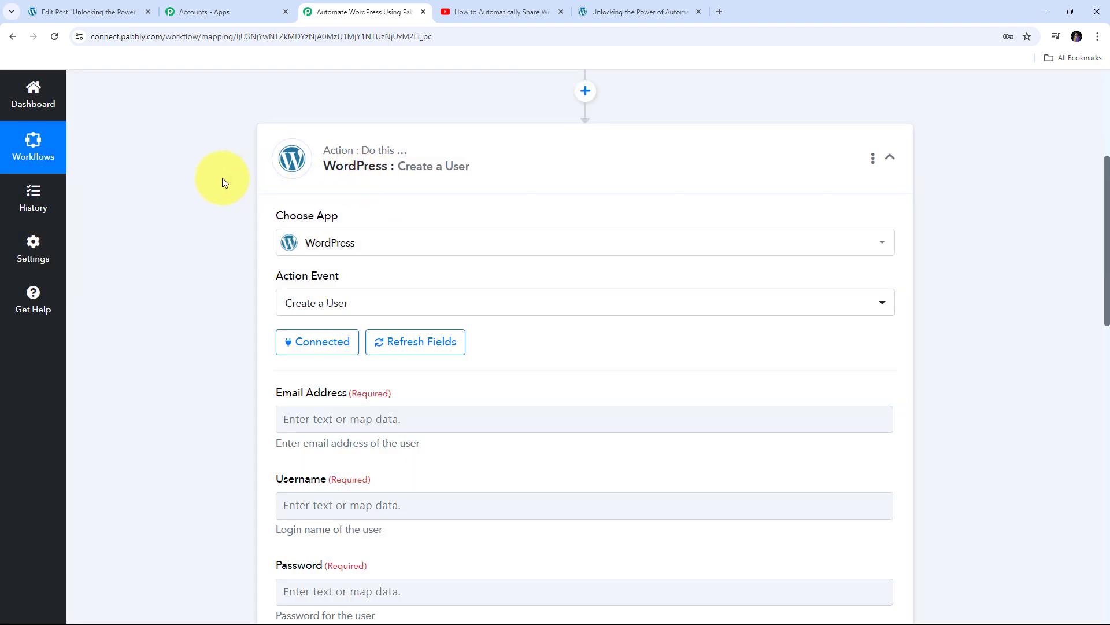
pyautogui.scroll(-5, 222, 183)
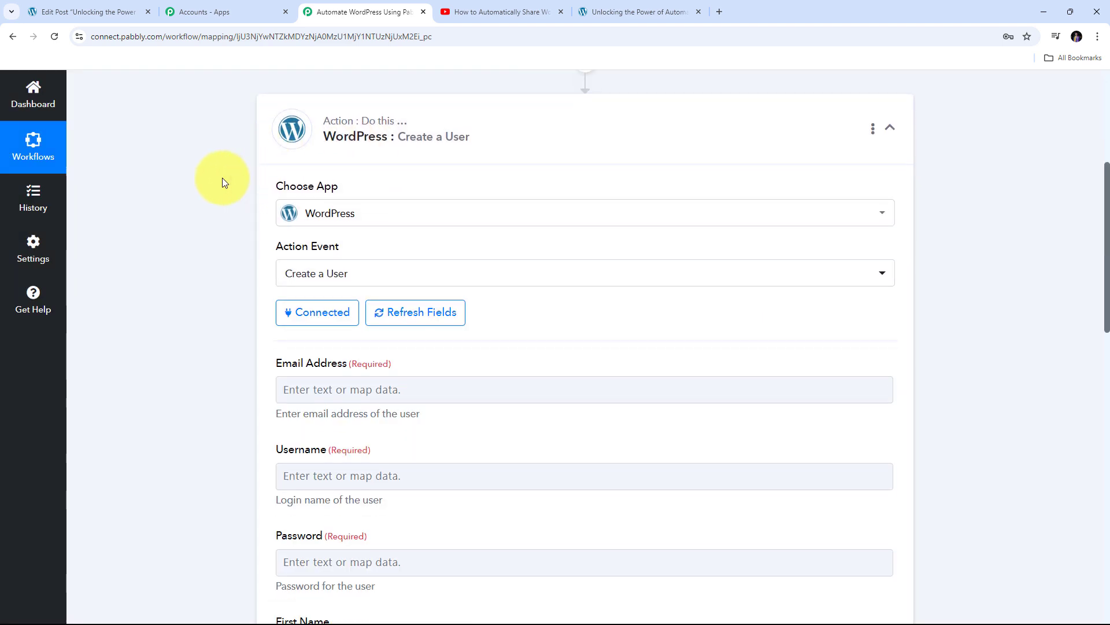
pyautogui.scroll(-3, 503, 173)
pyautogui.scroll(-3, 505, 177)
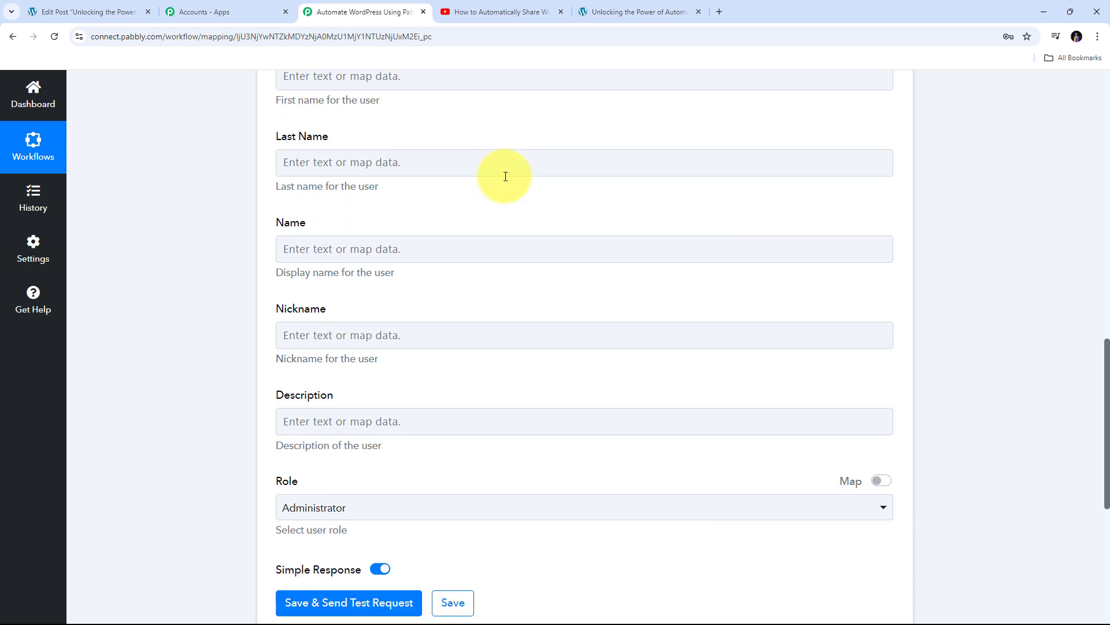
pyautogui.scroll(8, 505, 176)
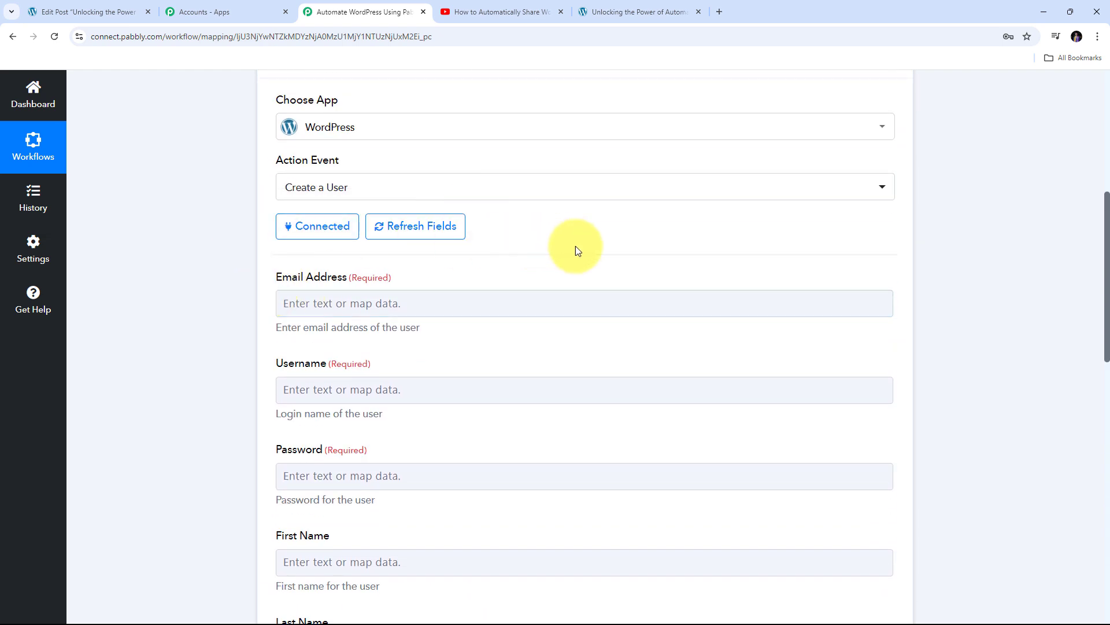
pyautogui.scroll(-1, 565, 303)
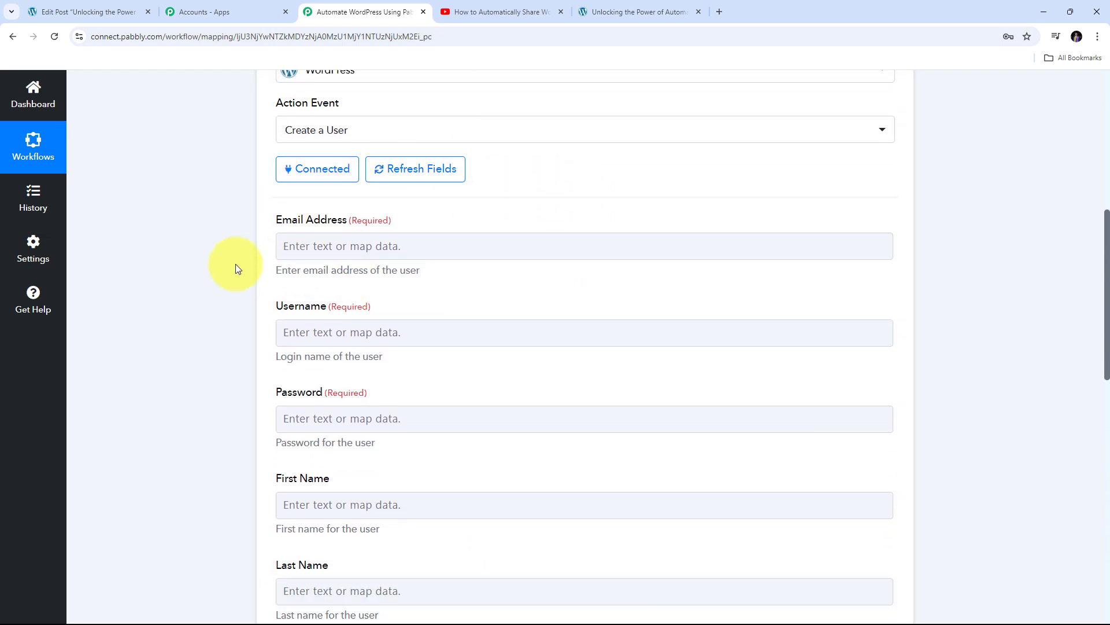
pyautogui.scroll(2, 289, 277)
pyautogui.scroll(-8, 432, 279)
pyautogui.scroll(4, 431, 279)
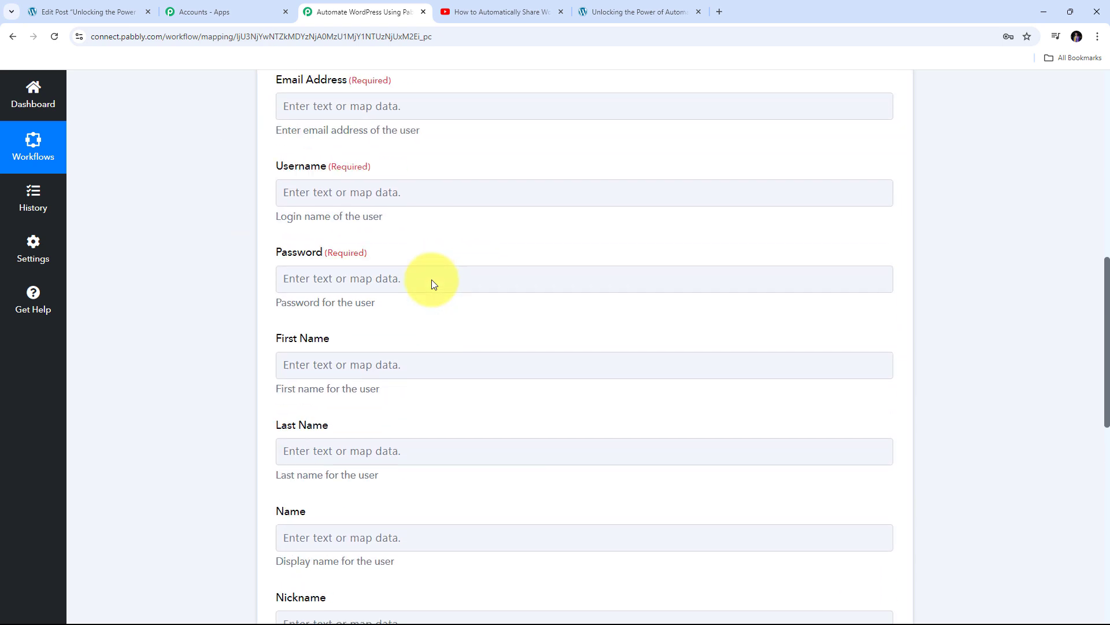
pyautogui.scroll(2, 431, 279)
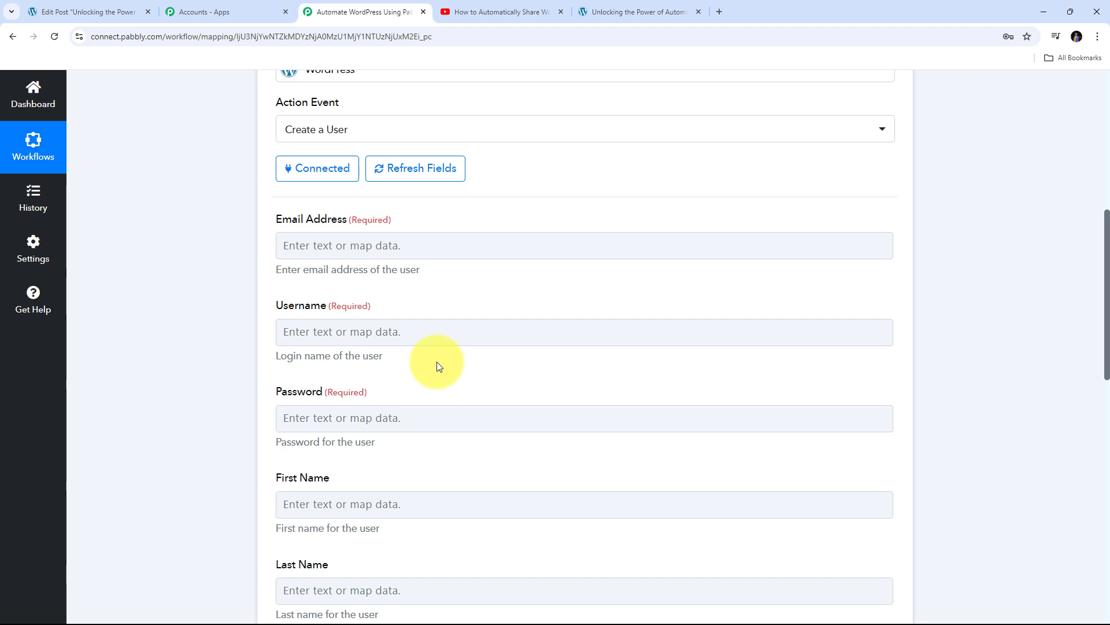
pyautogui.scroll(-3, 428, 352)
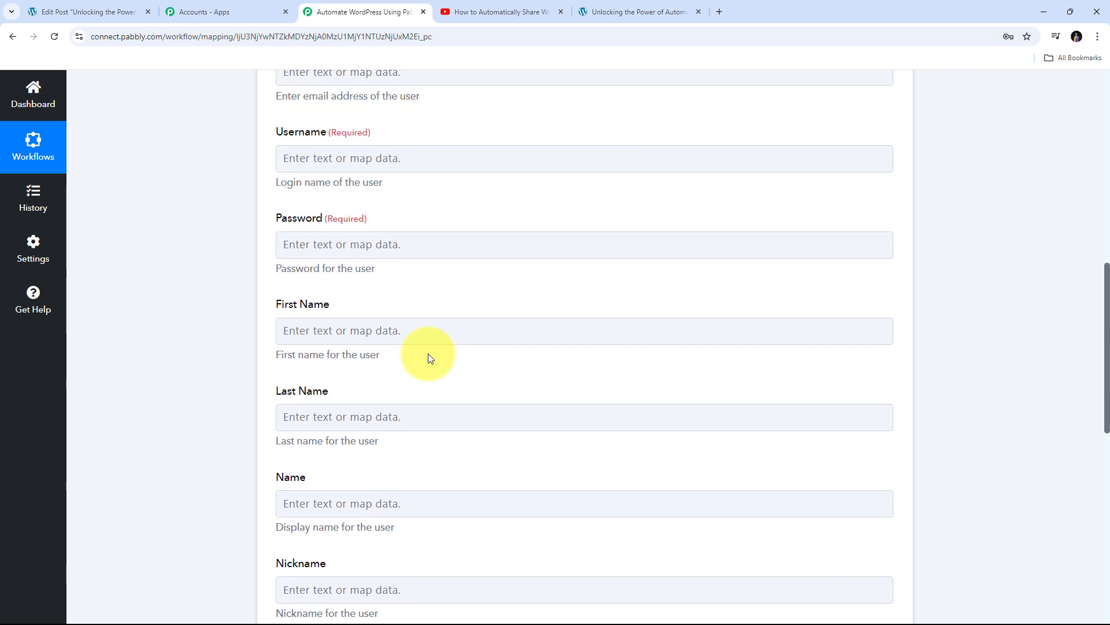
pyautogui.scroll(1, 428, 358)
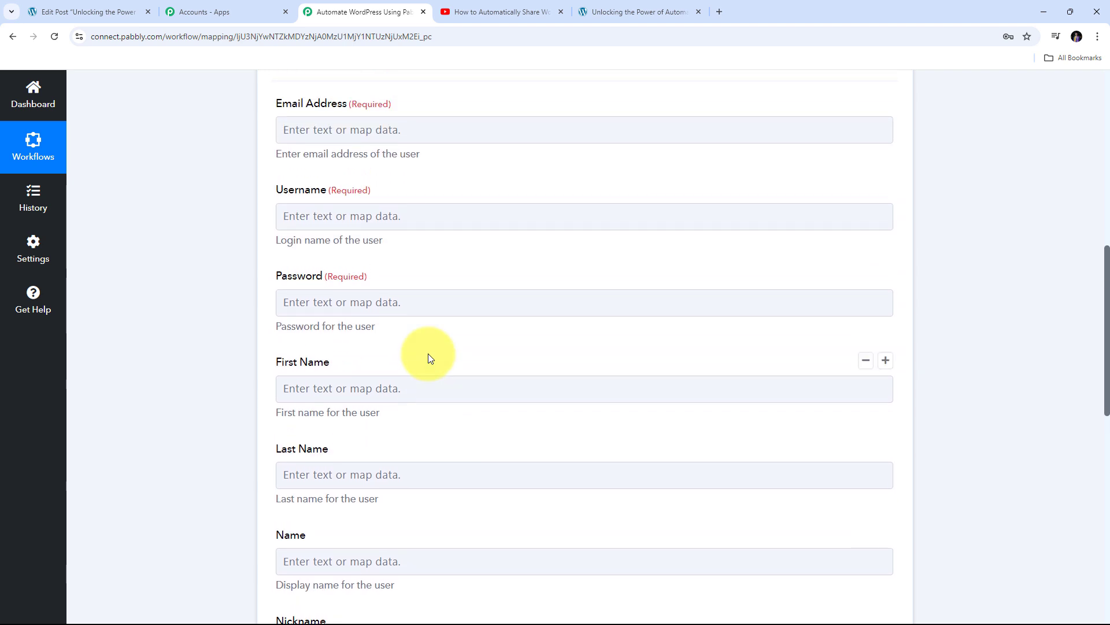
pyautogui.scroll(1, 425, 350)
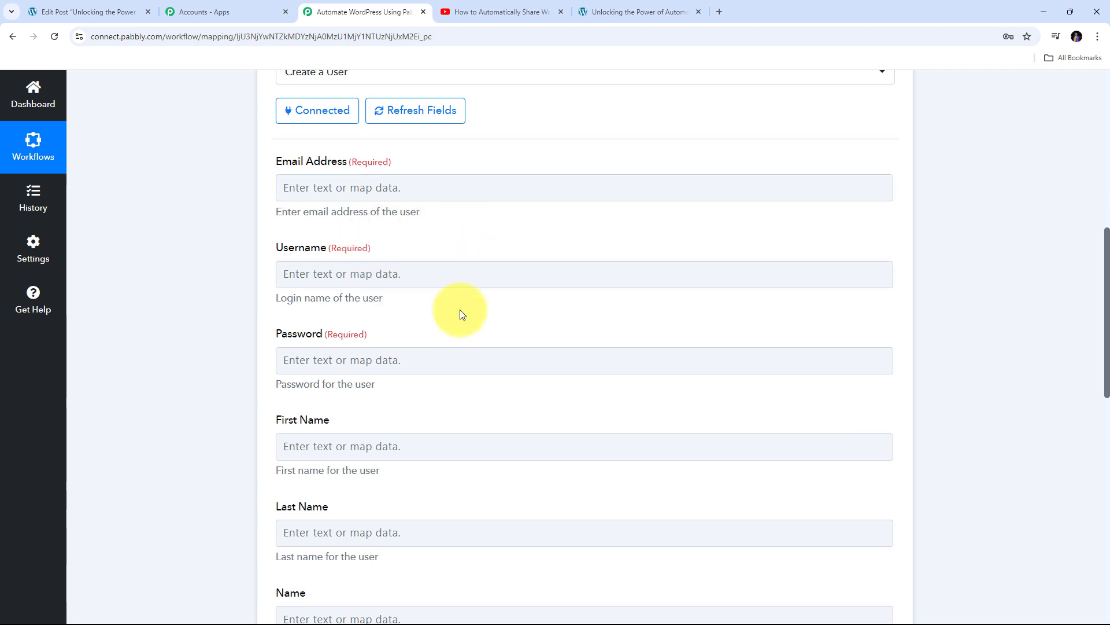
pyautogui.click(300, 190)
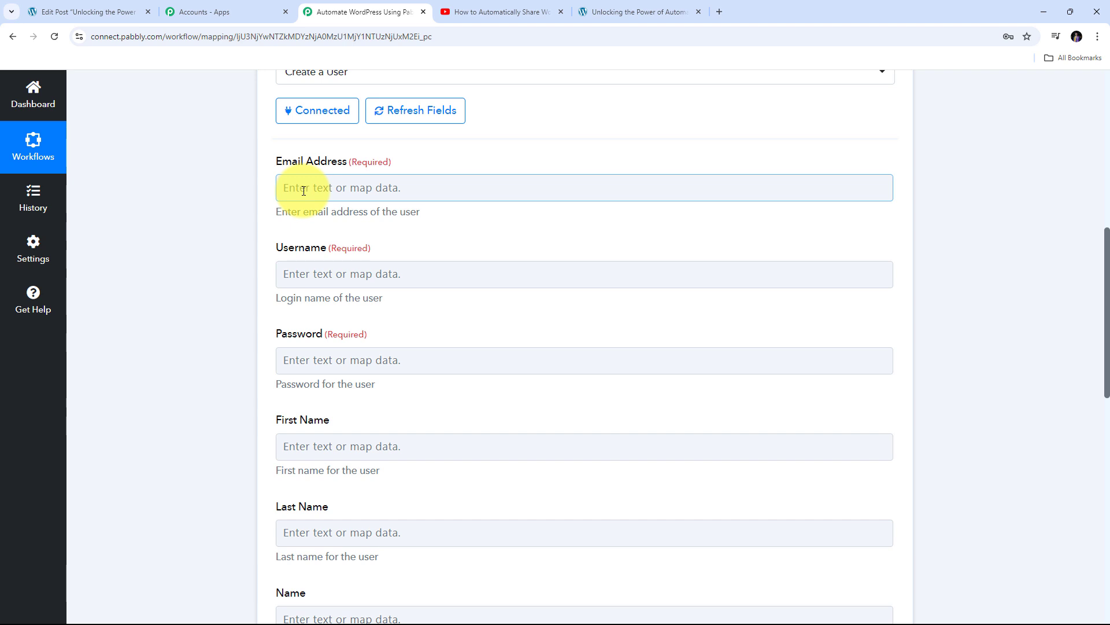
# Map Jotform's Q4 Email answer into the Email Address field
pyautogui.click(316, 190)
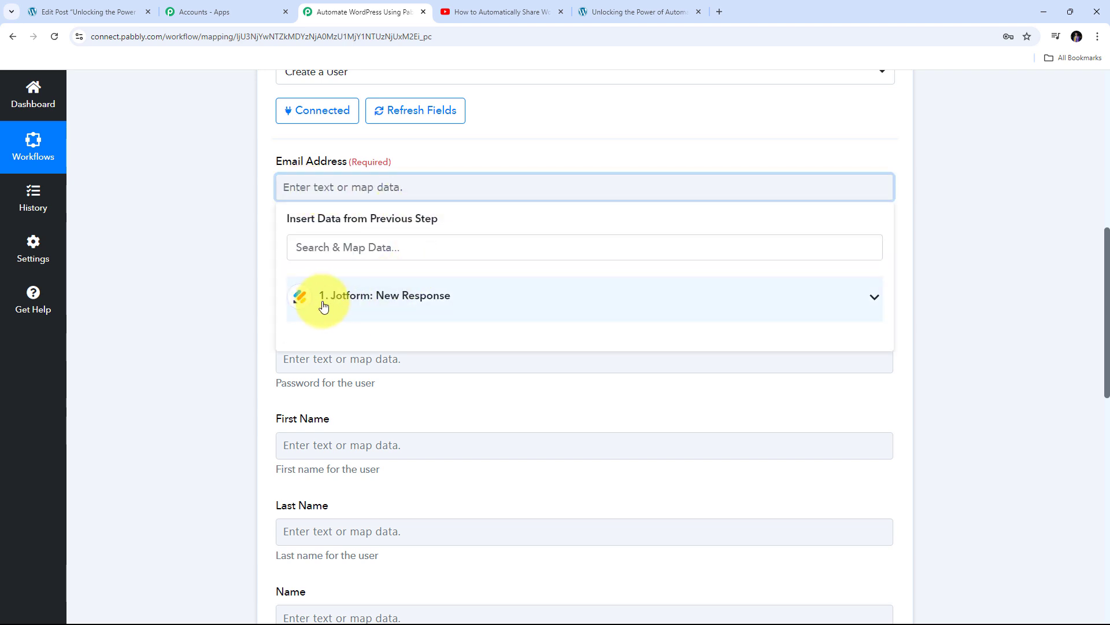
pyautogui.click(392, 301)
pyautogui.scroll(-8, 427, 350)
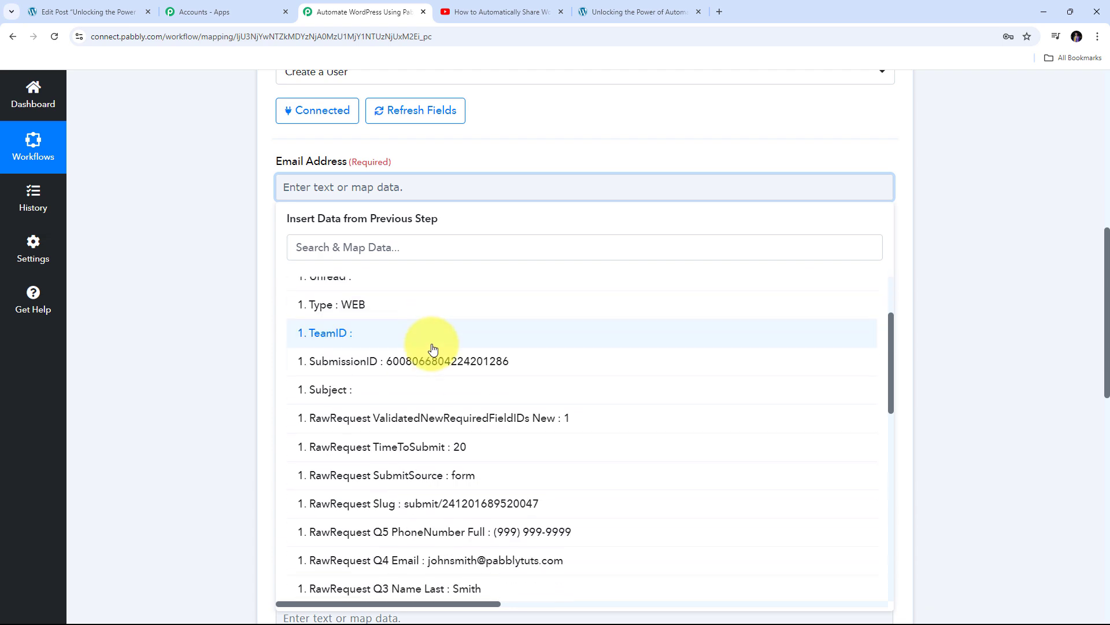
pyautogui.scroll(-4, 434, 347)
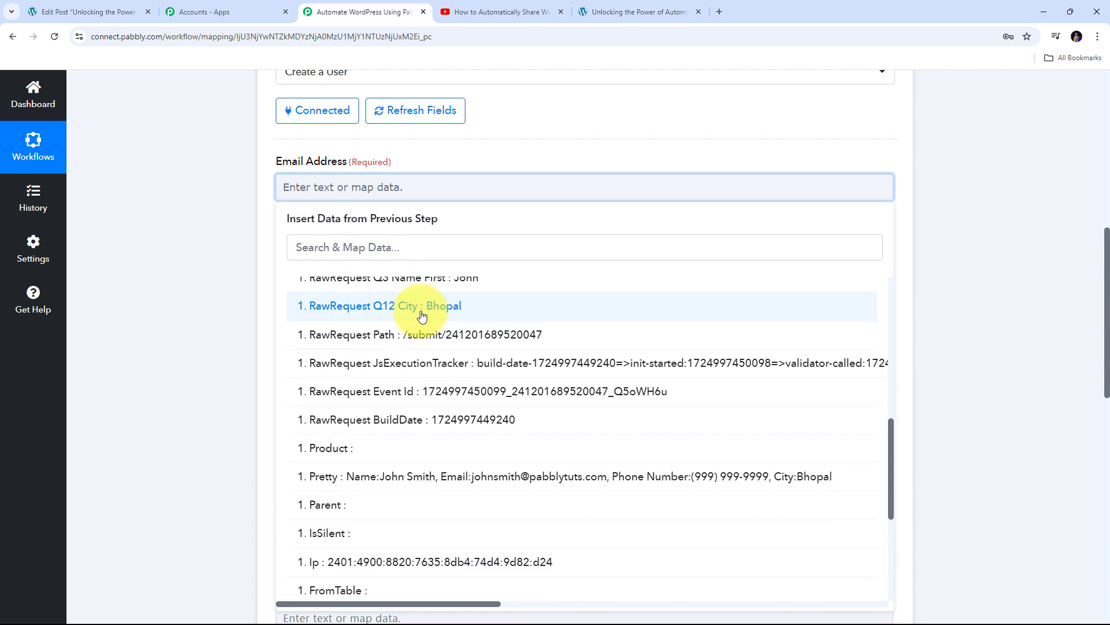
pyautogui.scroll(4, 440, 454)
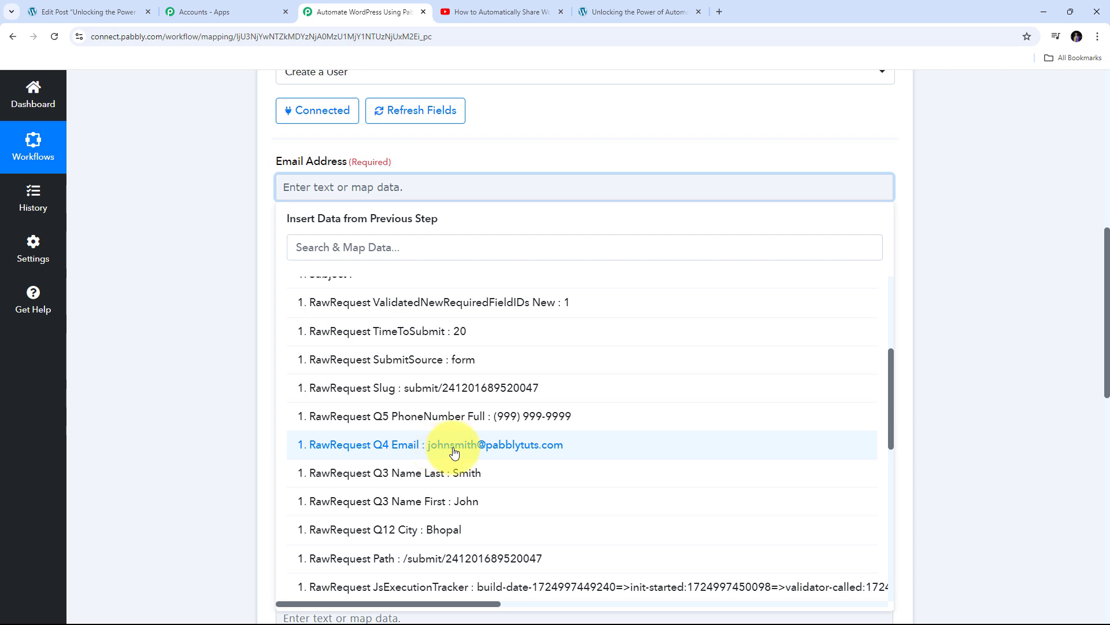
pyautogui.click(454, 445)
pyautogui.click(210, 242)
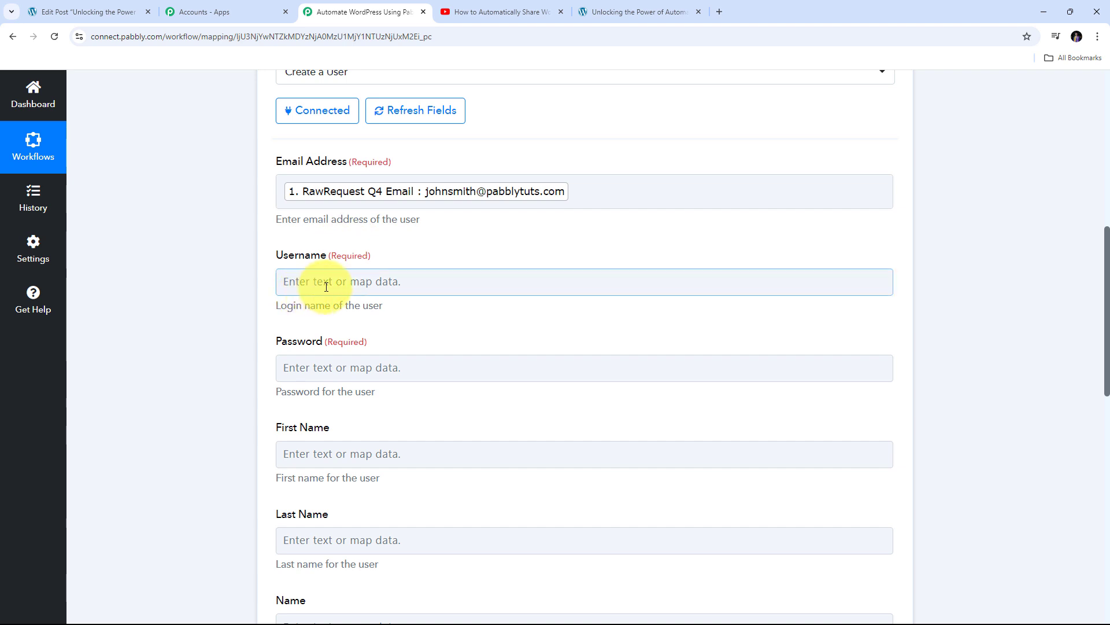
# Set Username to Q3 Name First, an underscore, then Q3 Name Last
pyautogui.click(330, 281)
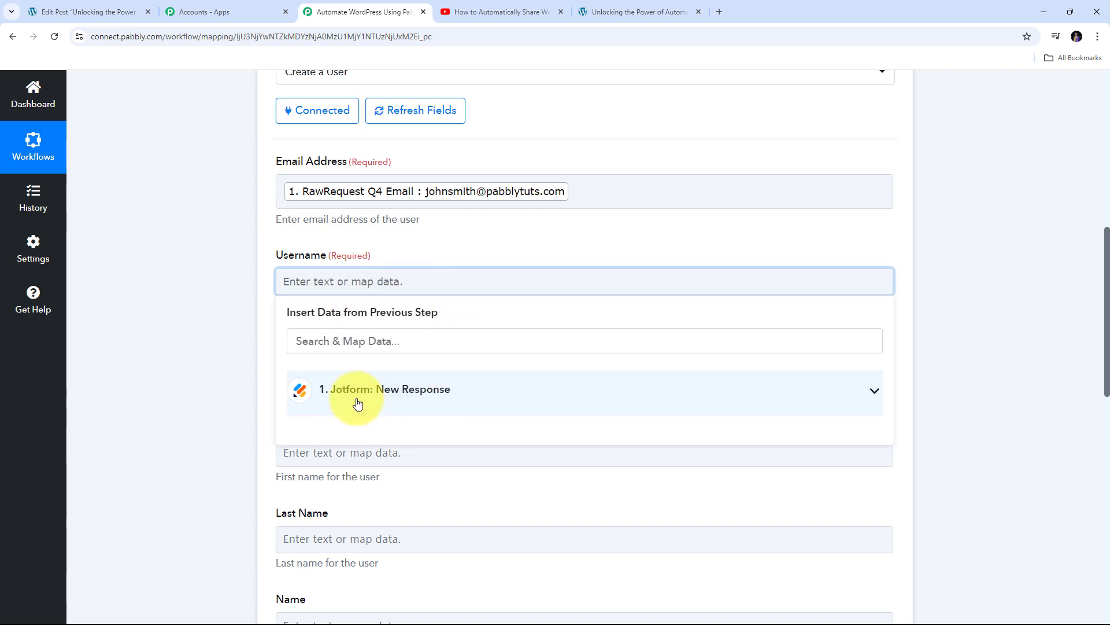
pyautogui.click(380, 389)
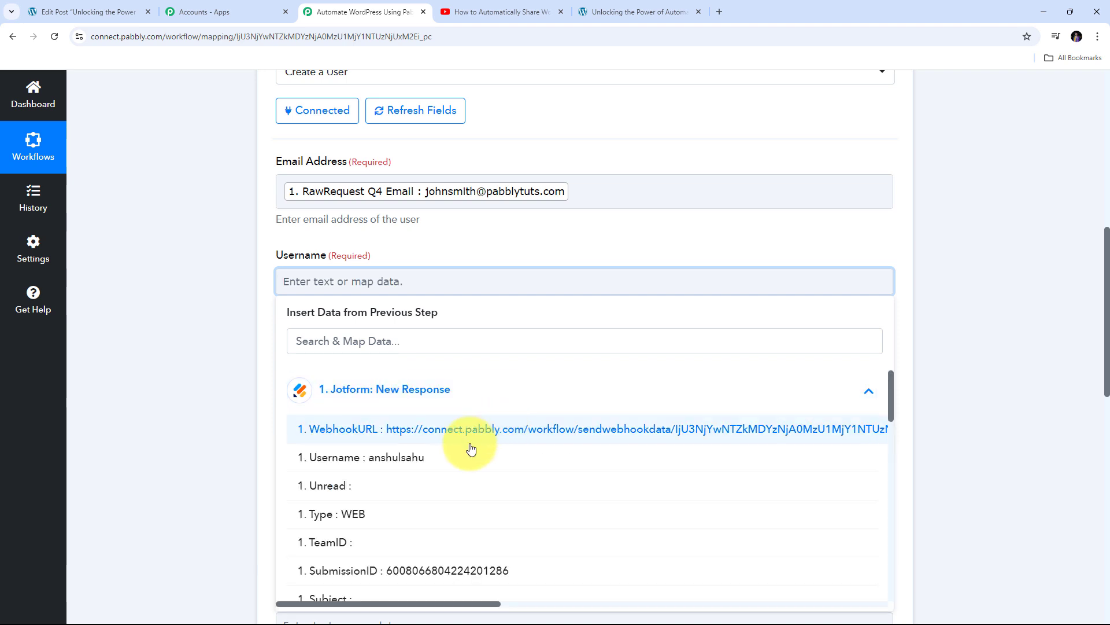
pyautogui.scroll(-5, 466, 456)
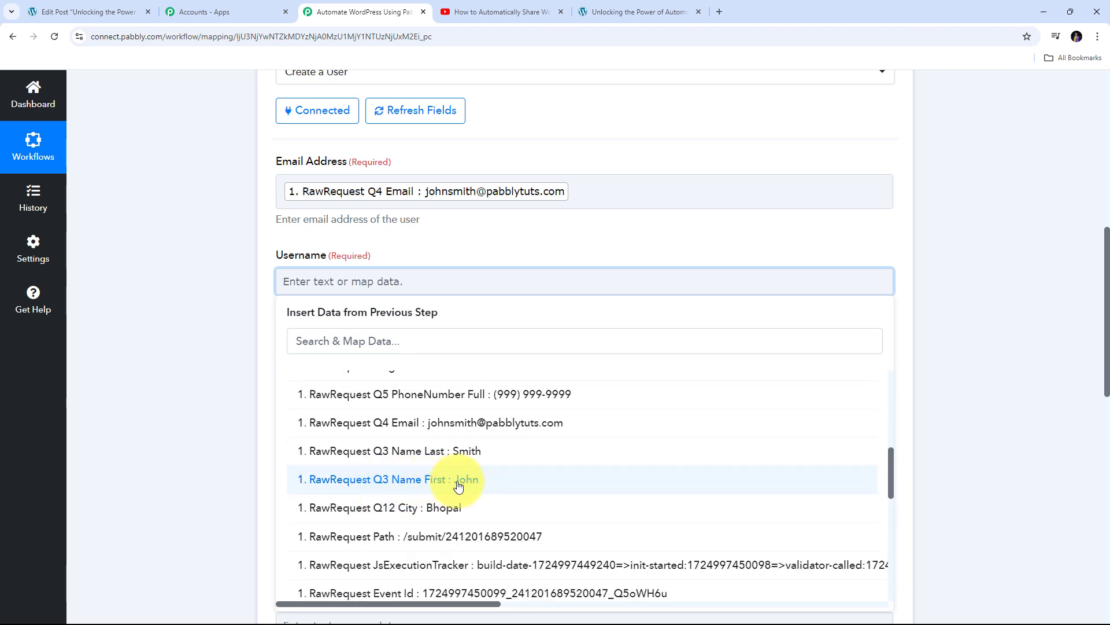
pyautogui.click(459, 485)
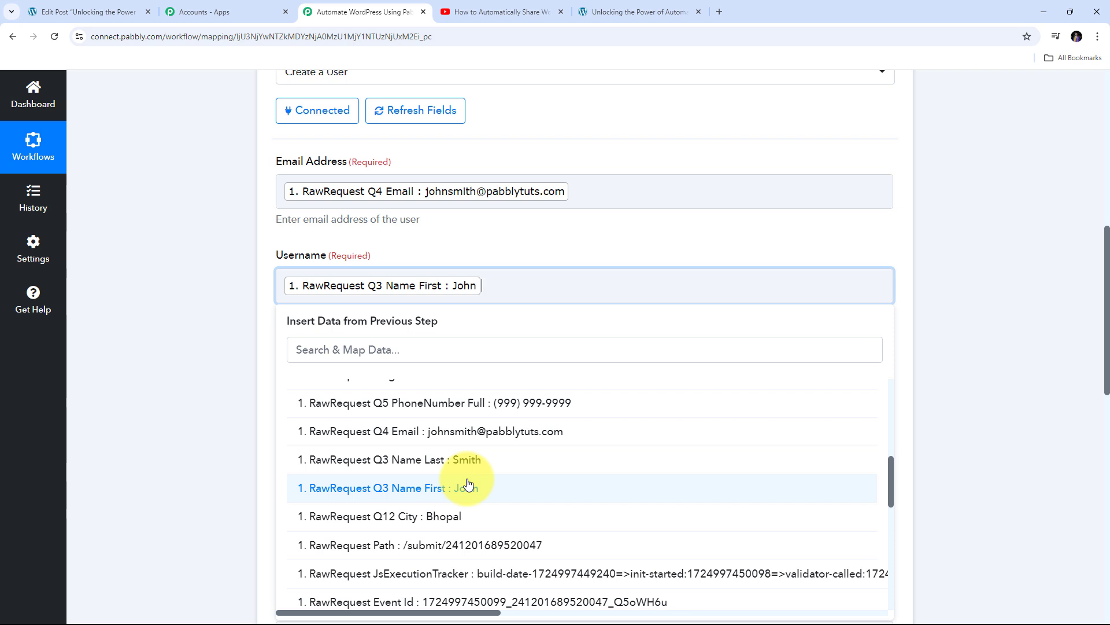
pyautogui.write('_')
pyautogui.click(466, 458)
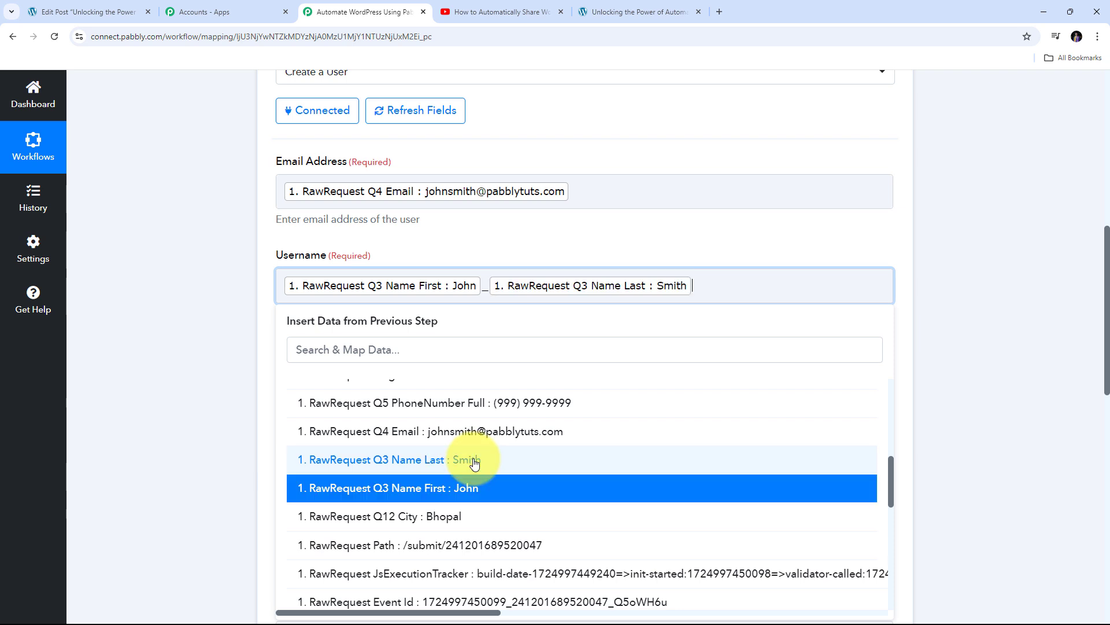
pyautogui.click(509, 241)
pyautogui.scroll(-1, 352, 326)
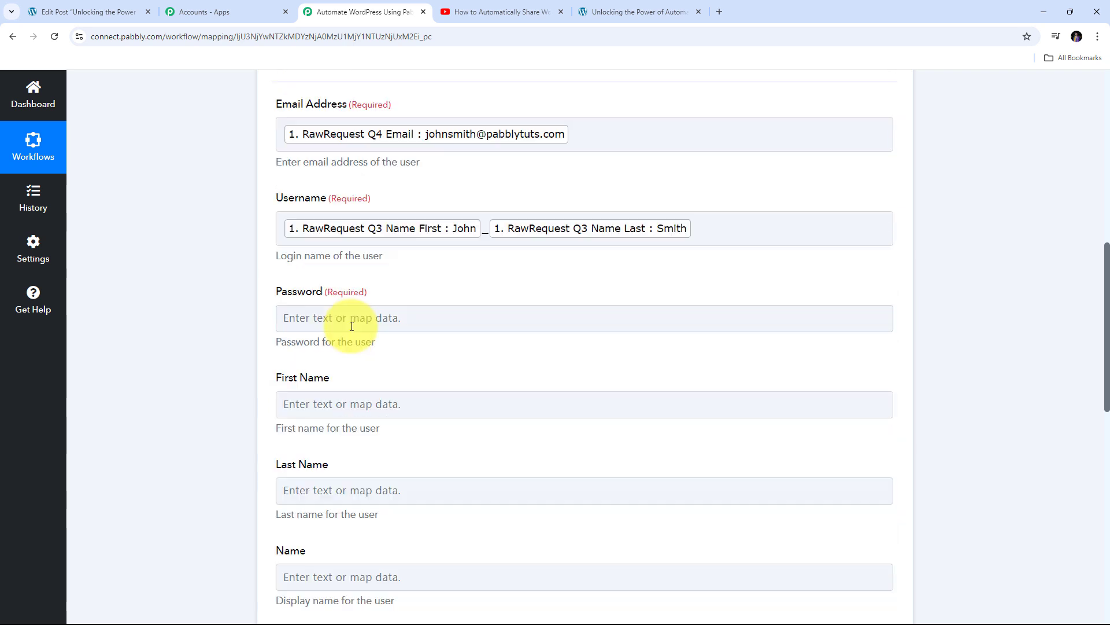
pyautogui.click(351, 326)
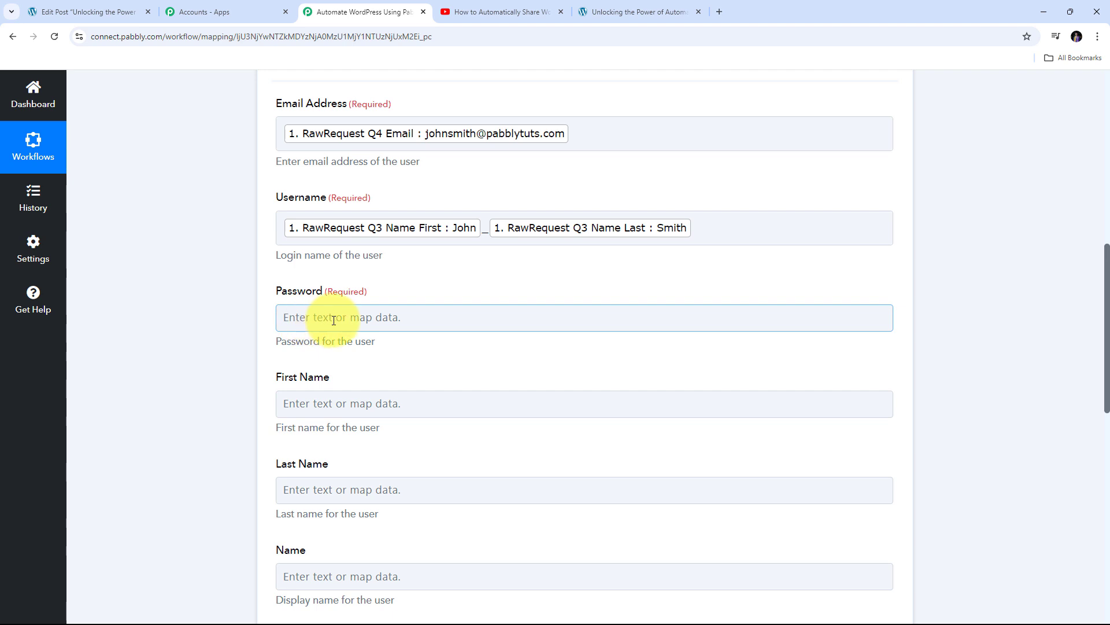
pyautogui.click(483, 421)
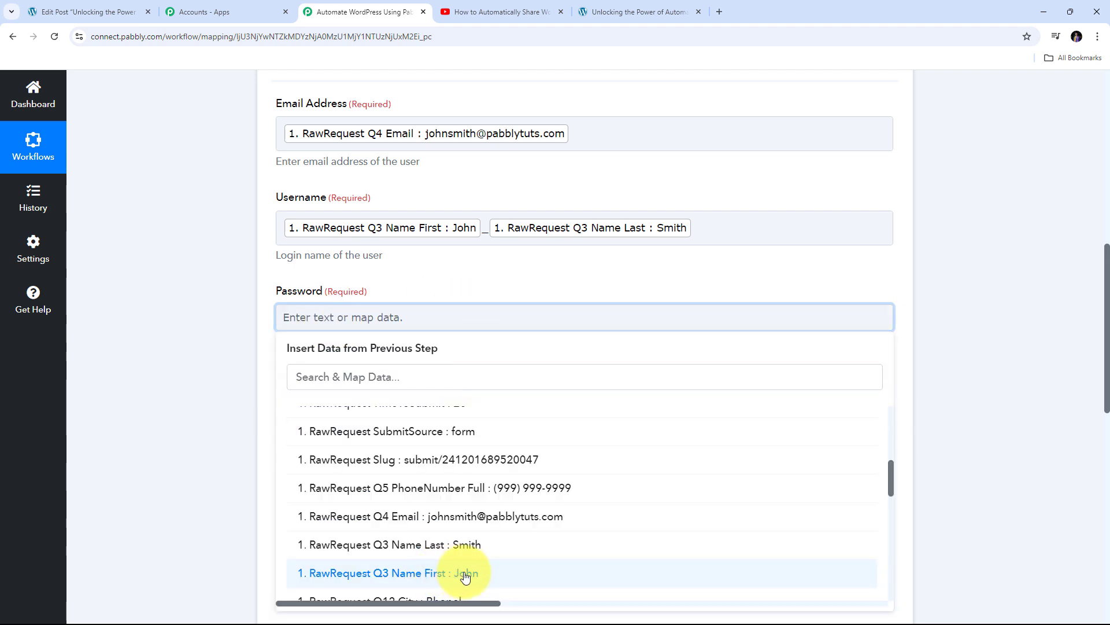
pyautogui.click(466, 575)
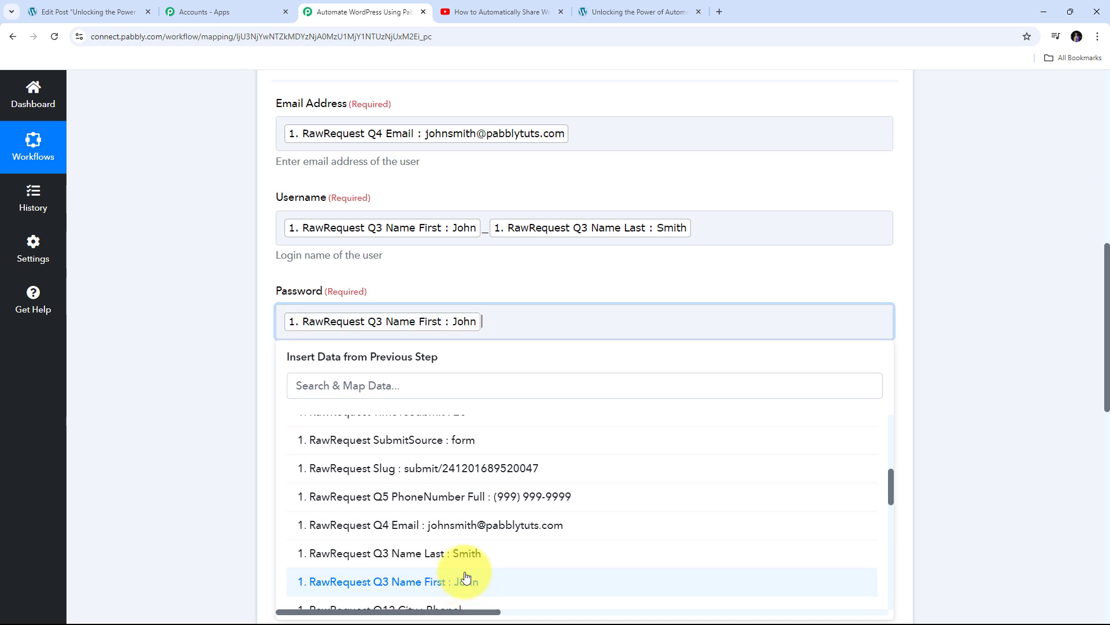
pyautogui.write('@123')
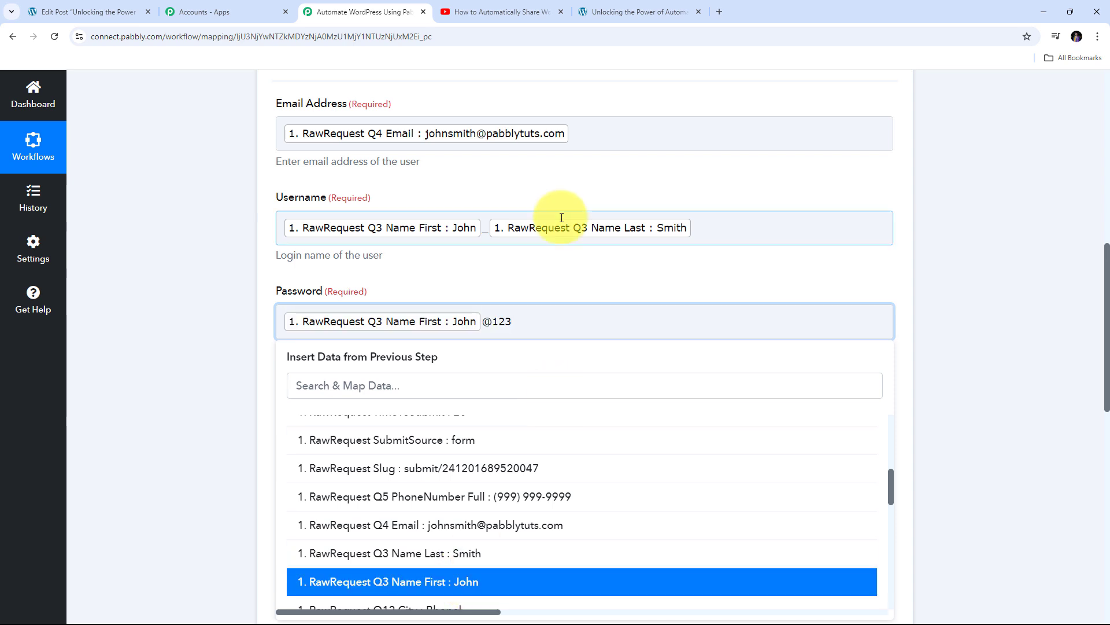
pyautogui.click(417, 272)
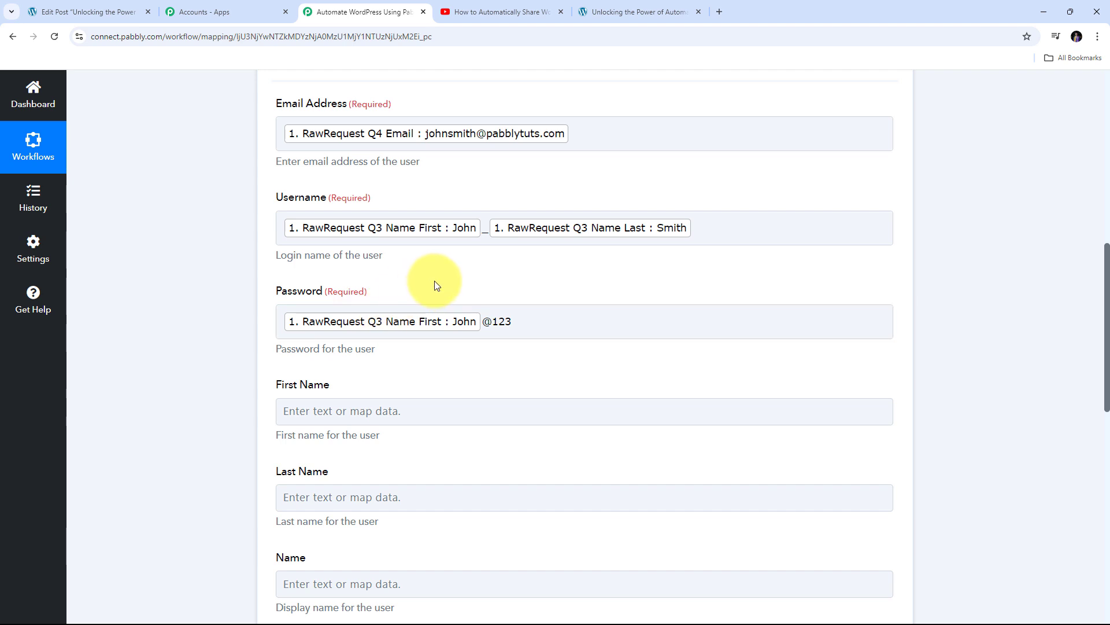
# Map Jotform's first and last name answers into First Name, Last Name and Name
pyautogui.scroll(-3, 436, 286)
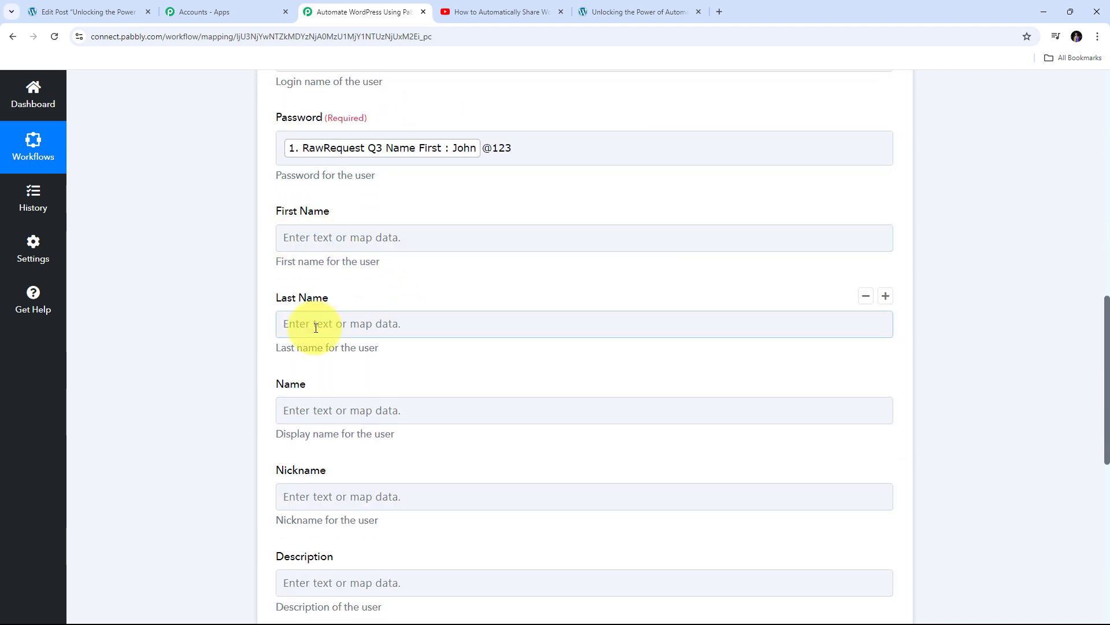
pyautogui.click(292, 237)
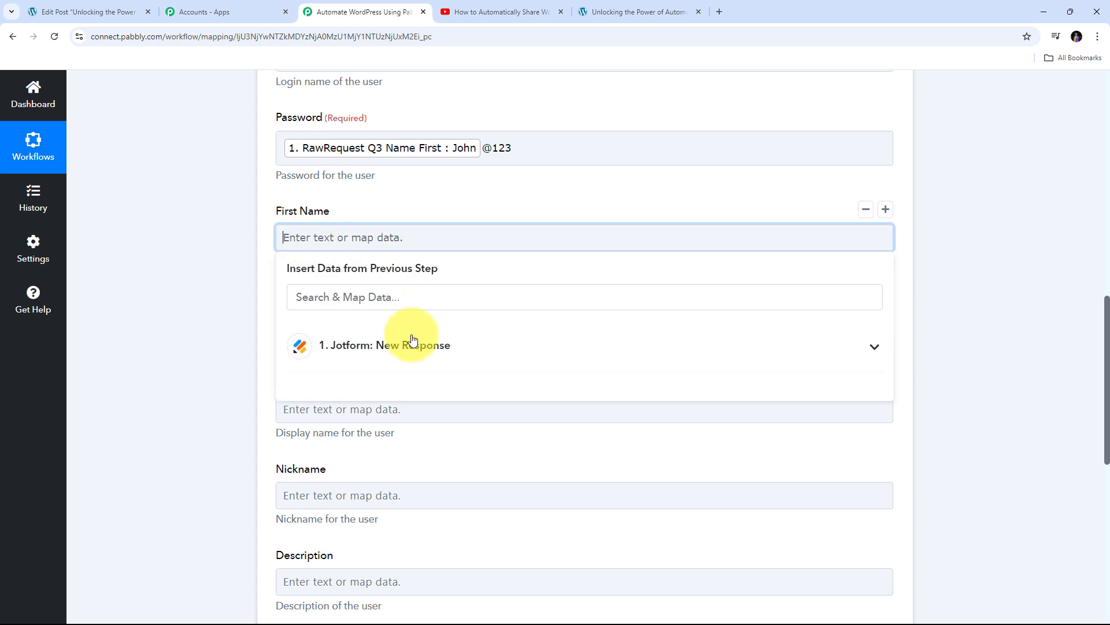
pyautogui.click(413, 339)
pyautogui.scroll(-5, 436, 358)
pyautogui.click(399, 563)
pyautogui.scroll(-3, 308, 251)
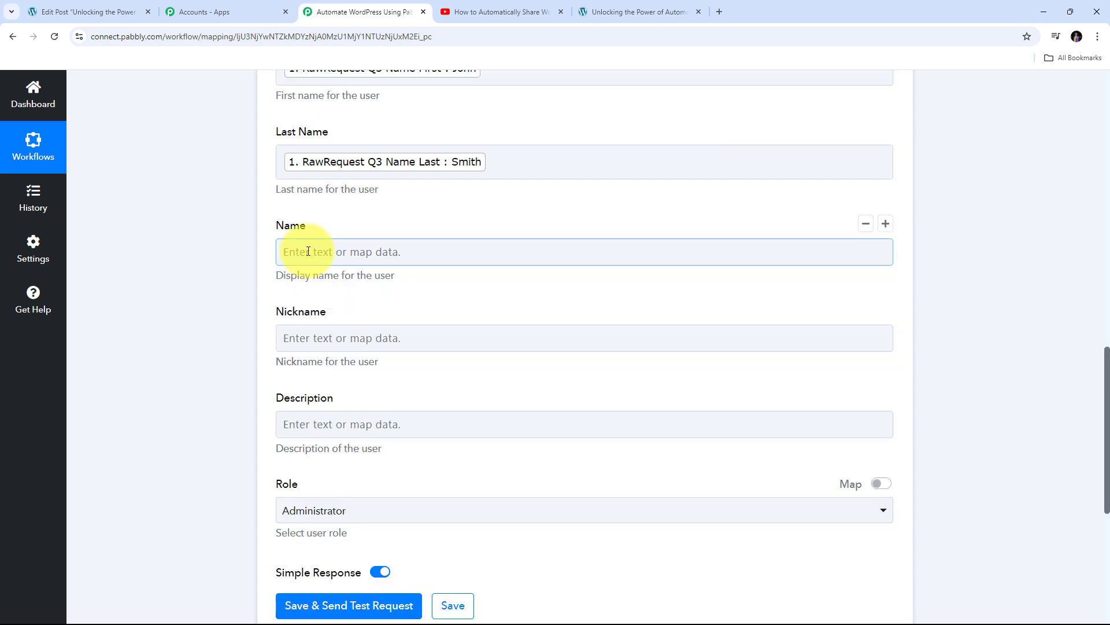
pyautogui.click(308, 251)
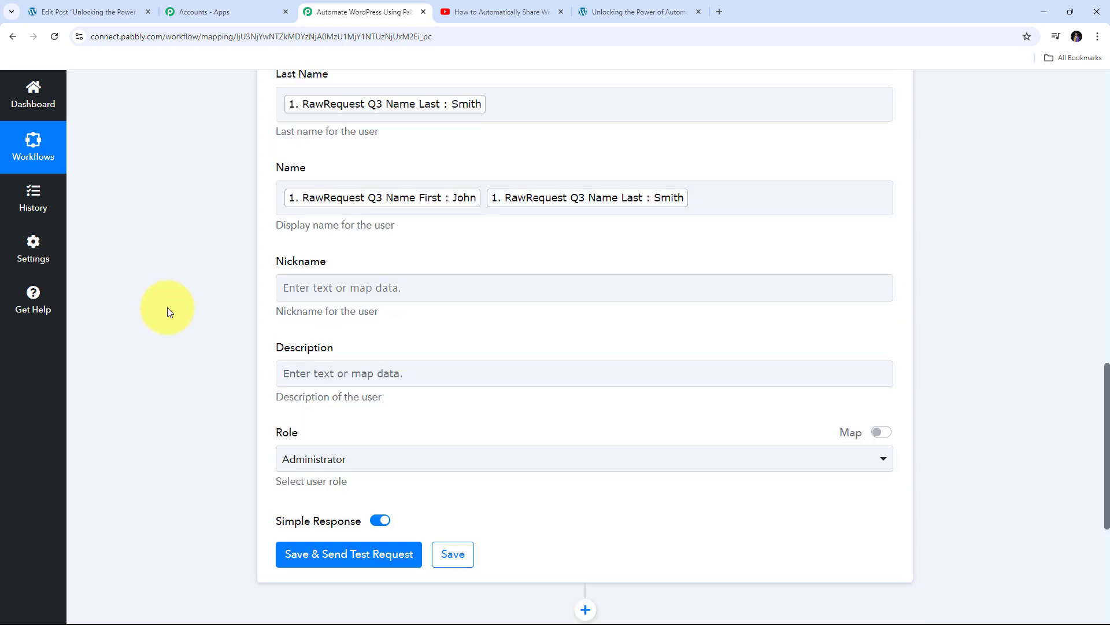
pyautogui.click(365, 376)
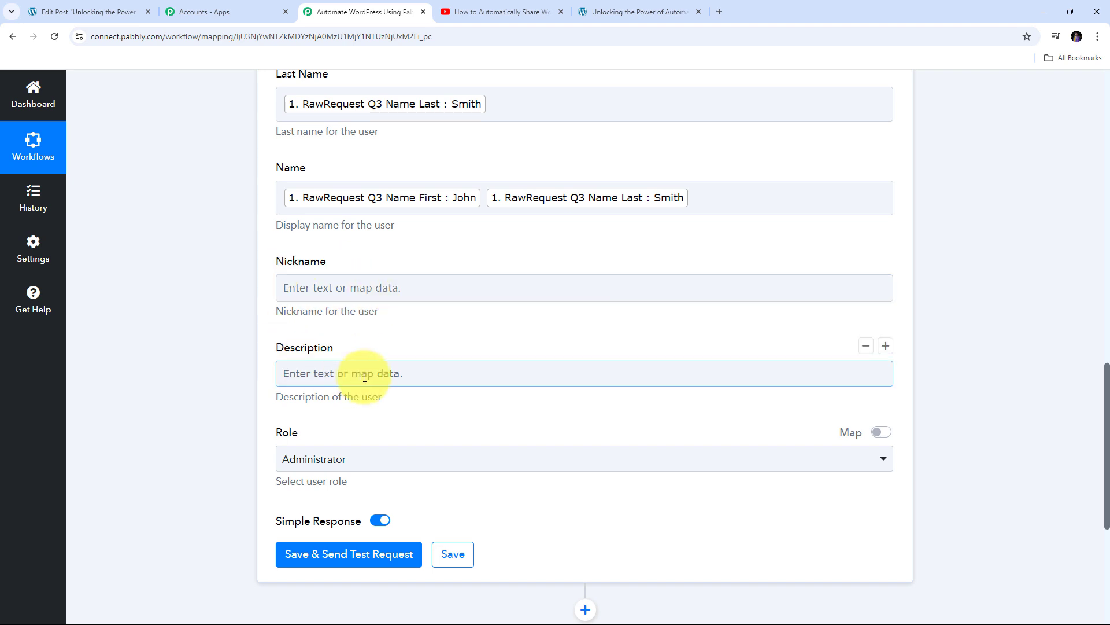
# Change the new user's Role from Administrator to Subscriber and review the mapped fields
pyautogui.scroll(-1, 288, 382)
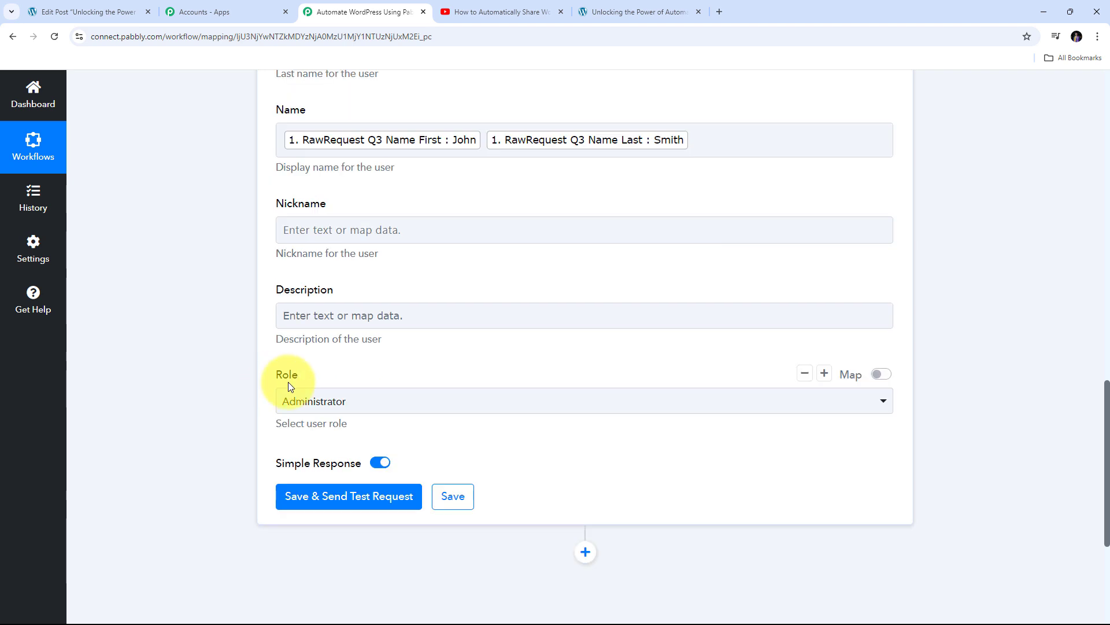
pyautogui.click(657, 401)
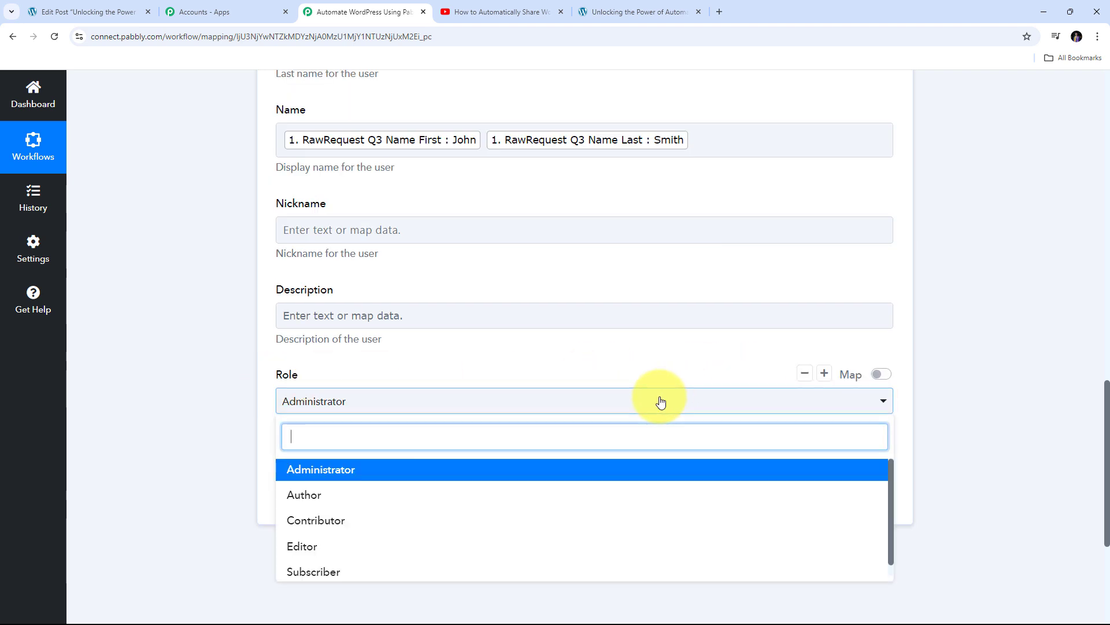
pyautogui.scroll(-1, 327, 538)
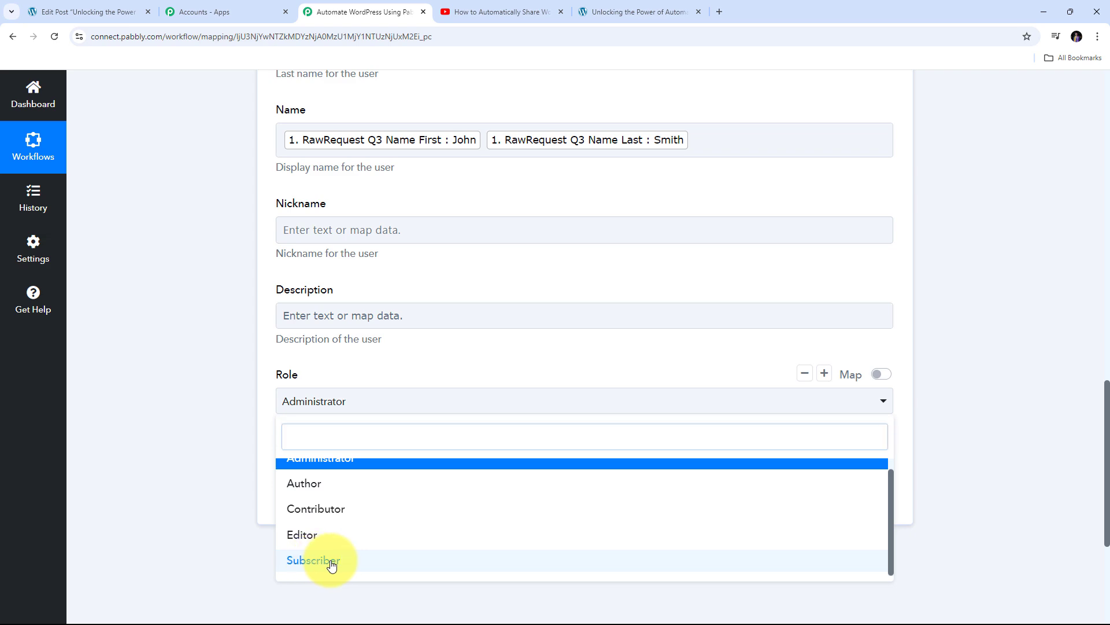
pyautogui.click(330, 561)
pyautogui.scroll(9, 515, 374)
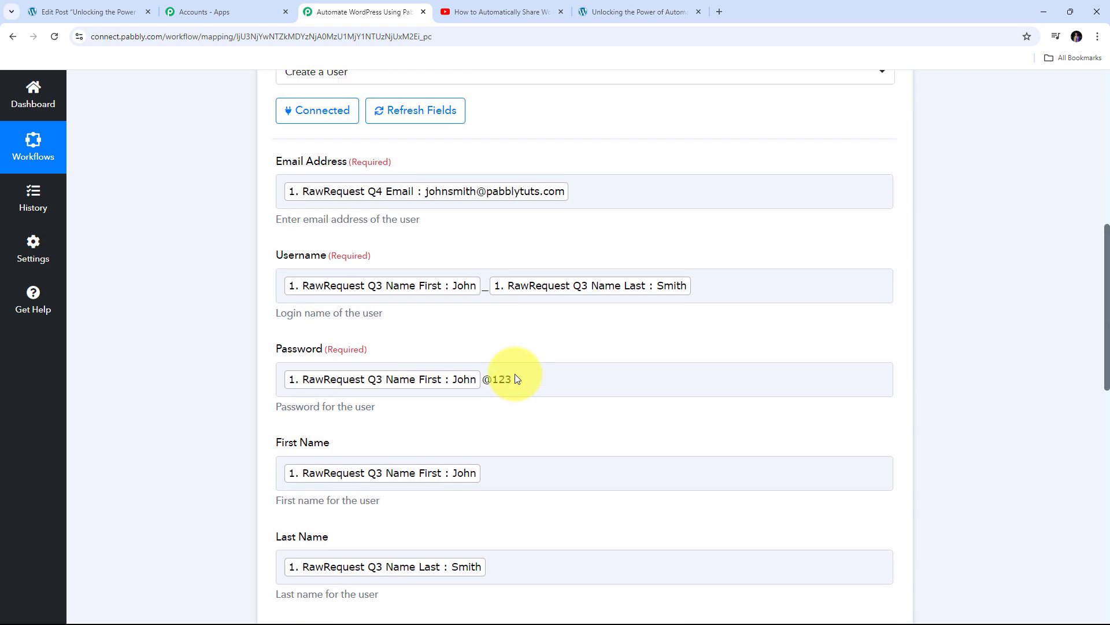
pyautogui.scroll(-2, 514, 376)
pyautogui.scroll(1, 687, 417)
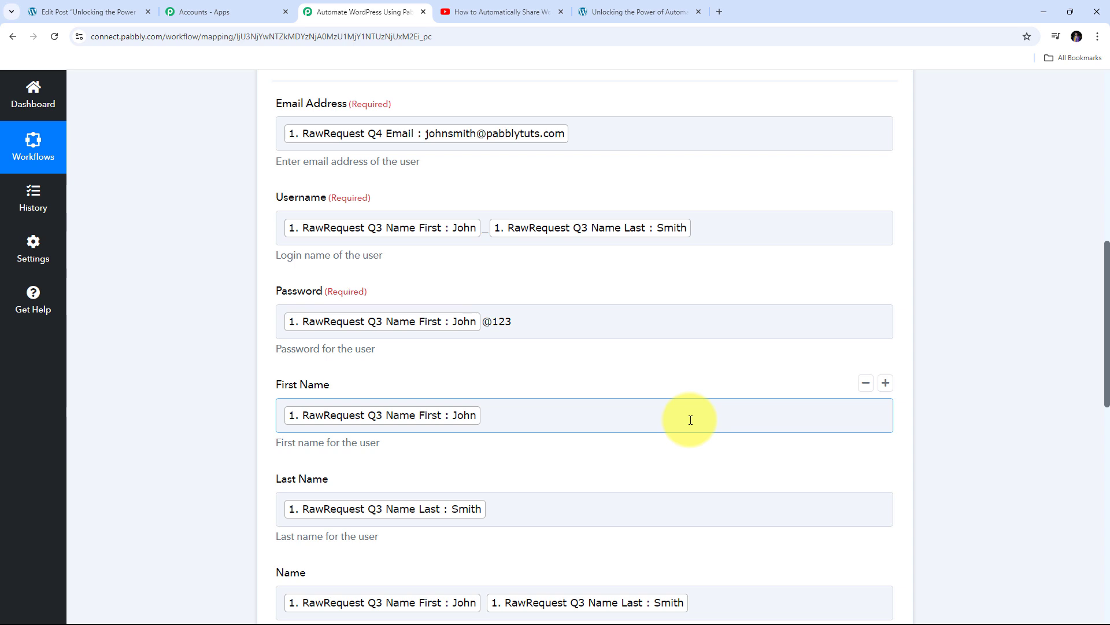
pyautogui.scroll(-1, 690, 420)
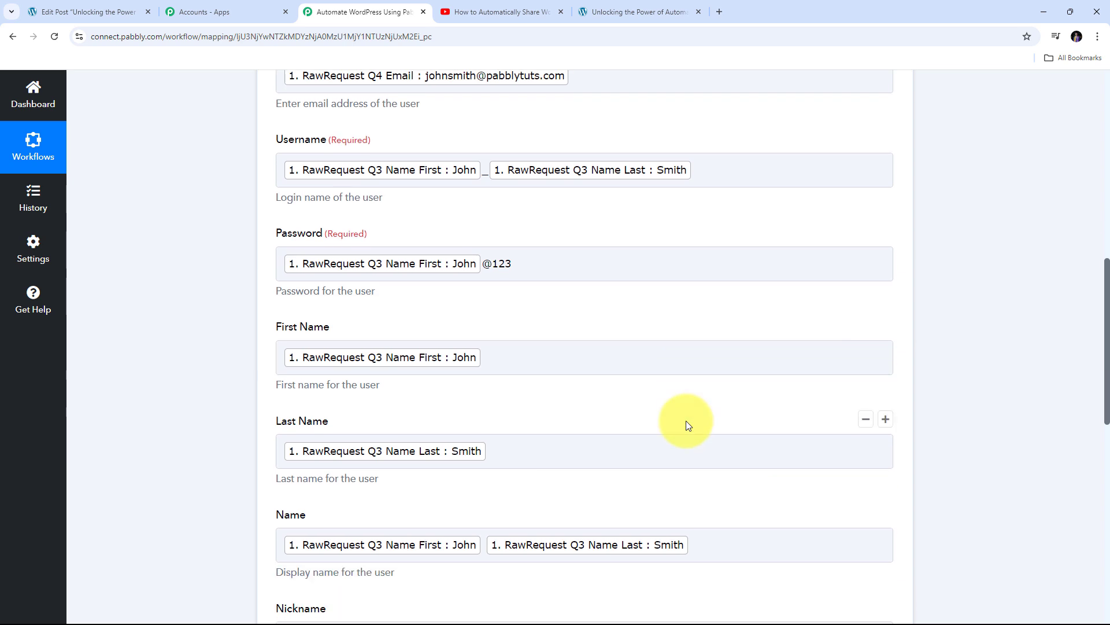
pyautogui.scroll(-7, 626, 399)
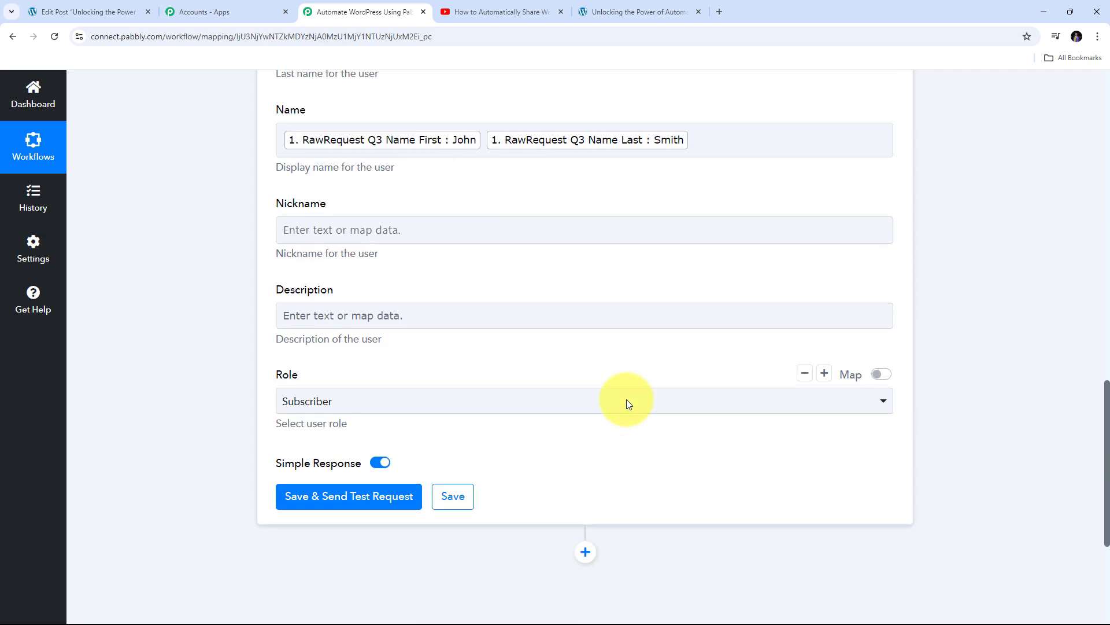
pyautogui.scroll(-2, 627, 399)
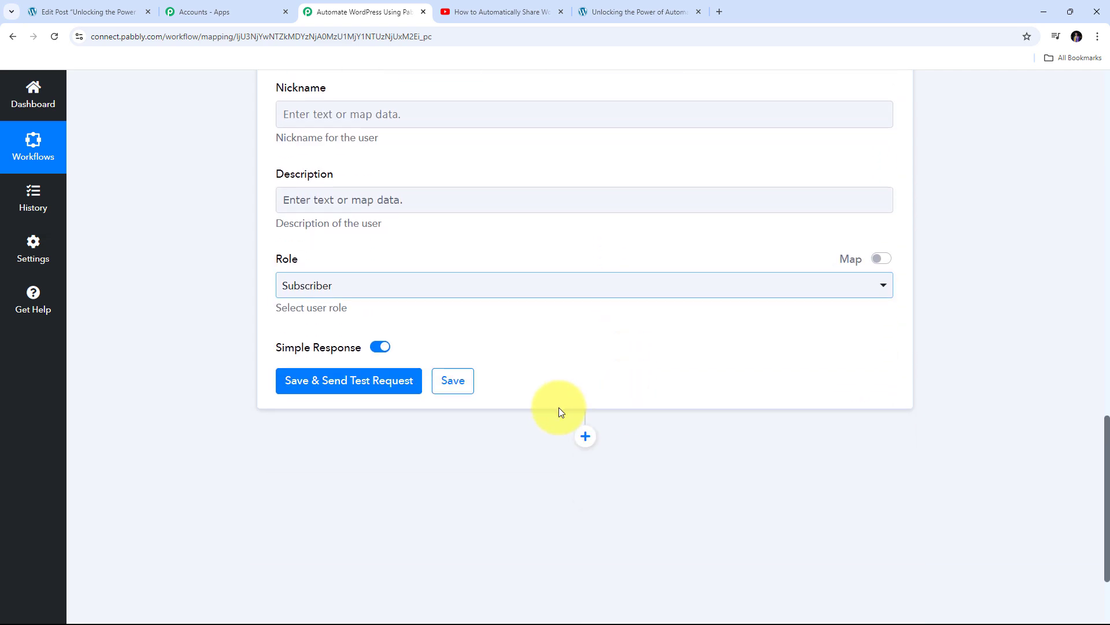
# Save the Create a User action and run a test creating WordPress user ID 1124, then view WordPress
pyautogui.click(351, 386)
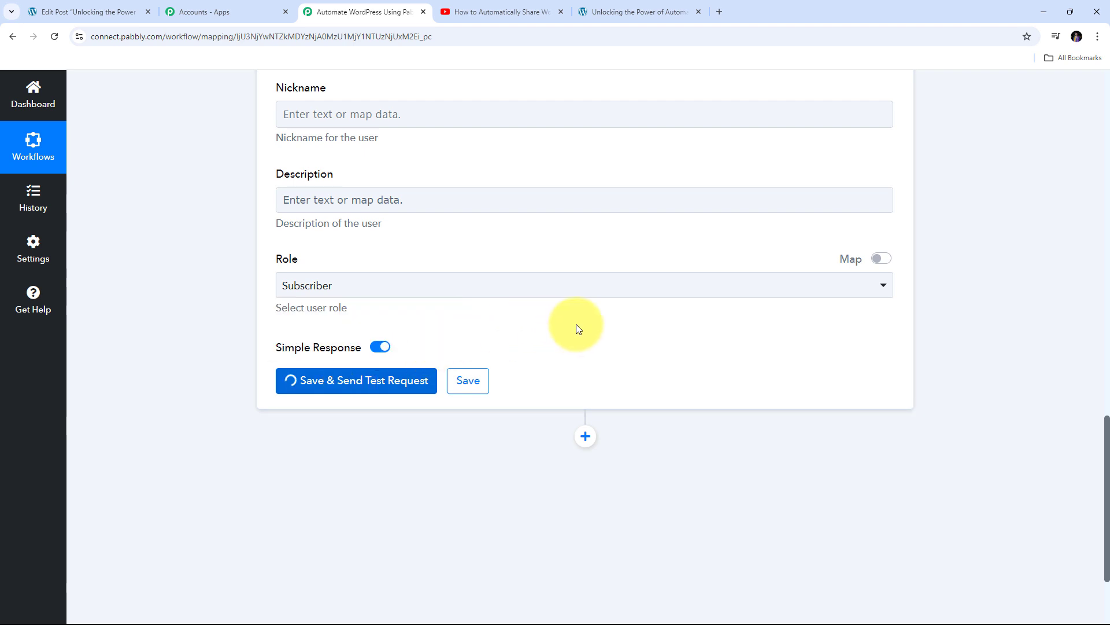
pyautogui.scroll(-4, 576, 324)
pyautogui.scroll(-3, 686, 305)
pyautogui.scroll(3, 687, 305)
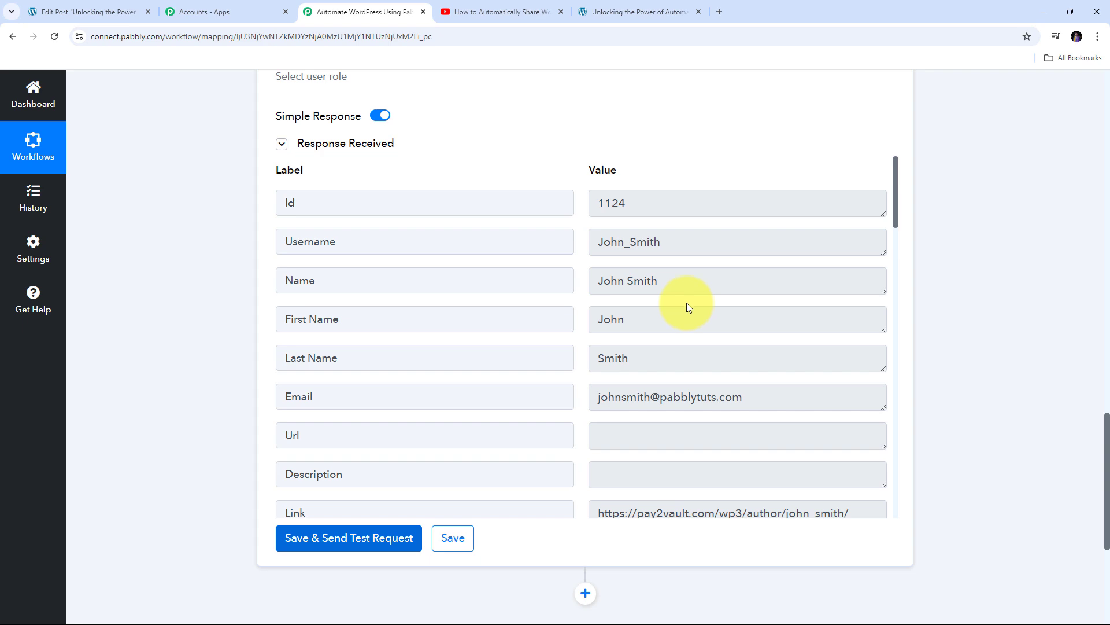
pyautogui.click(113, 5)
pyautogui.scroll(-3, 55, 289)
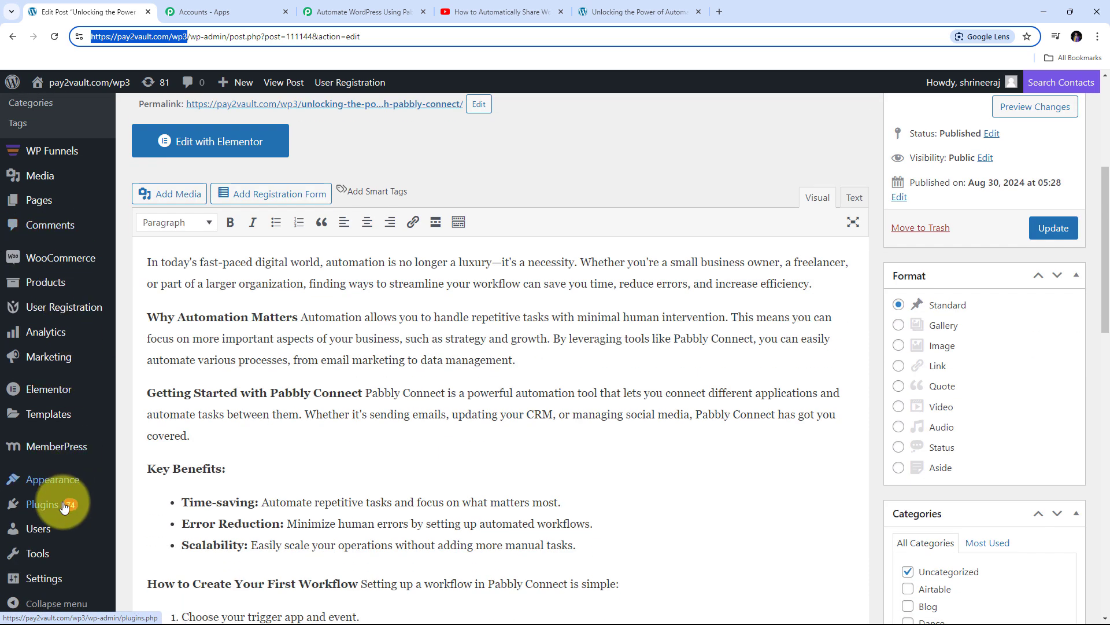
# Search the WordPress Users list for the test user's name to confirm the Subscriber account exists
pyautogui.click(32, 529)
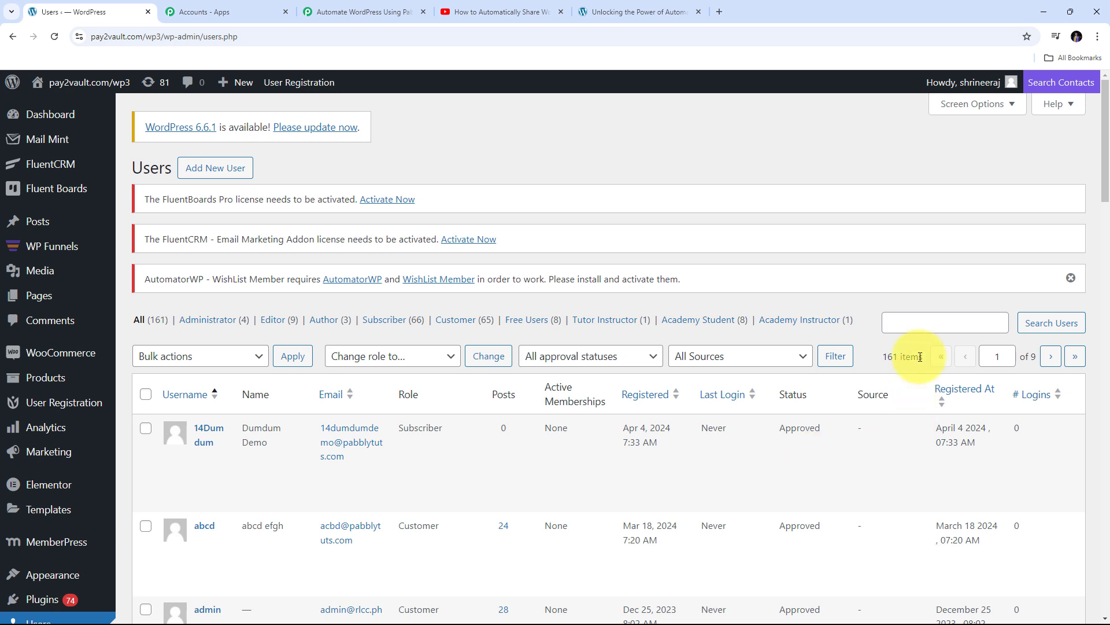
pyautogui.click(917, 322)
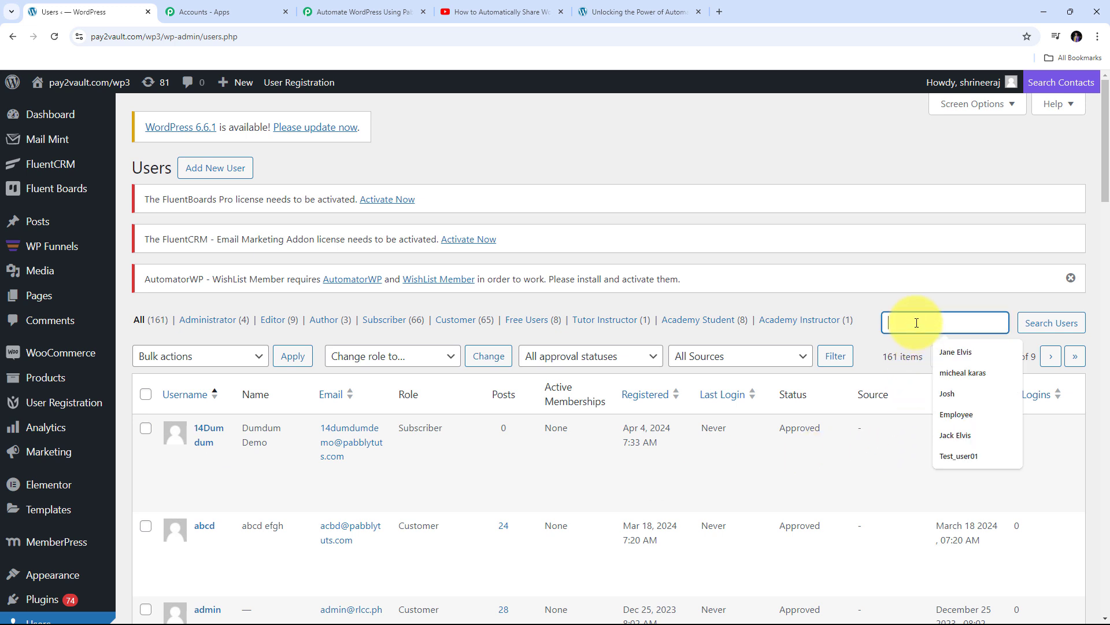
pyautogui.write('John ')
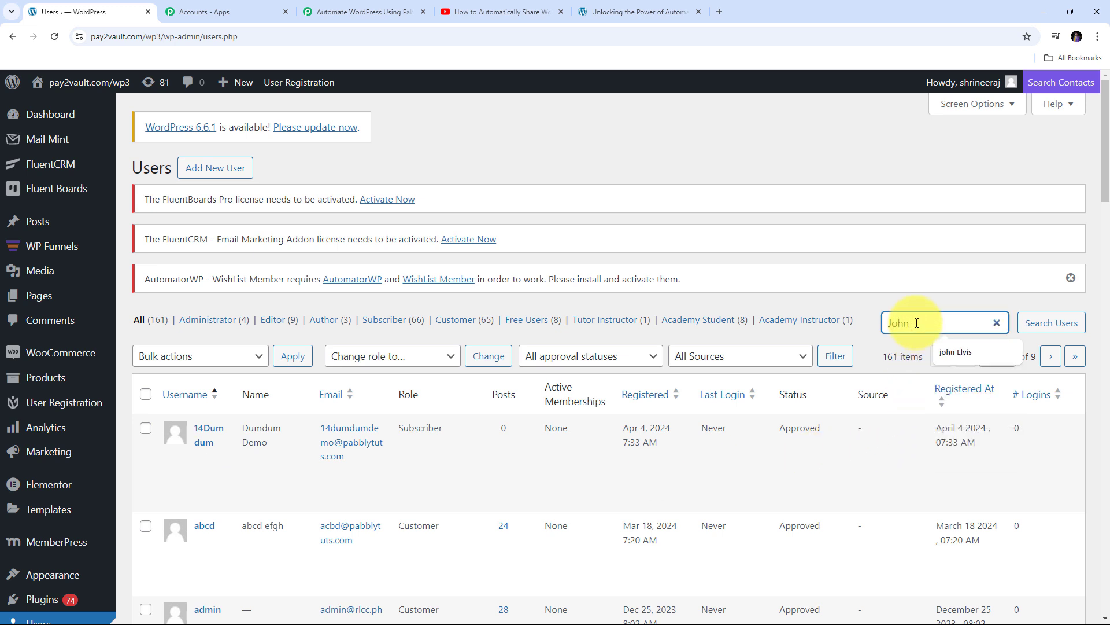
pyautogui.write('Smith')
pyautogui.press('Return')
pyautogui.moveTo(262, 442)
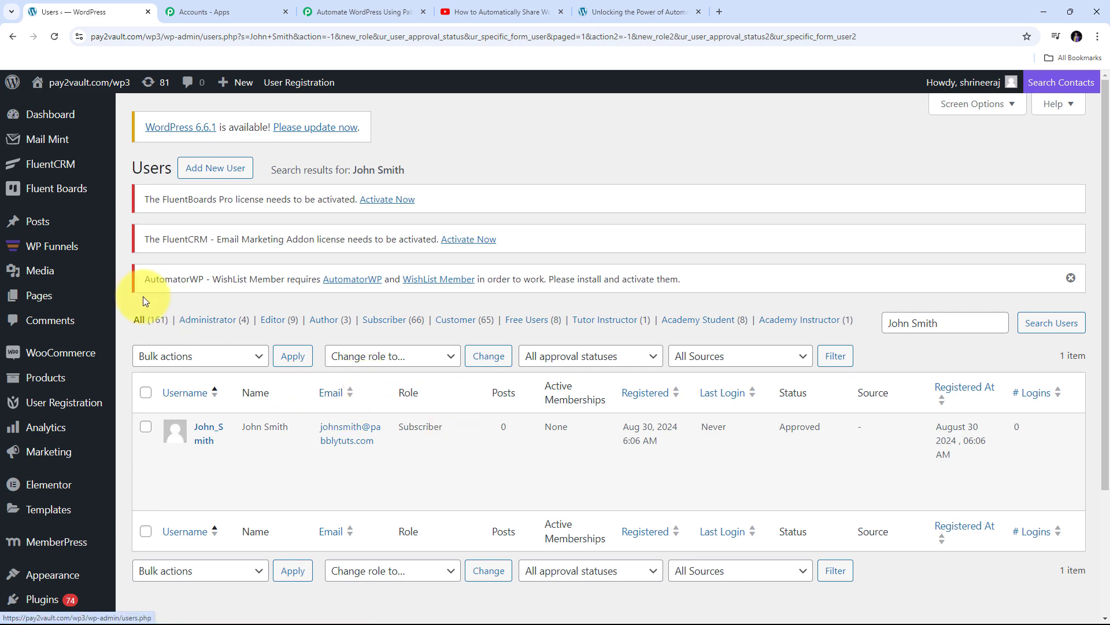
# Return to the Pabbly Connect workflow showing the New Post Published trigger and Create a User action
pyautogui.click(371, 8)
pyautogui.scroll(10, 688, 272)
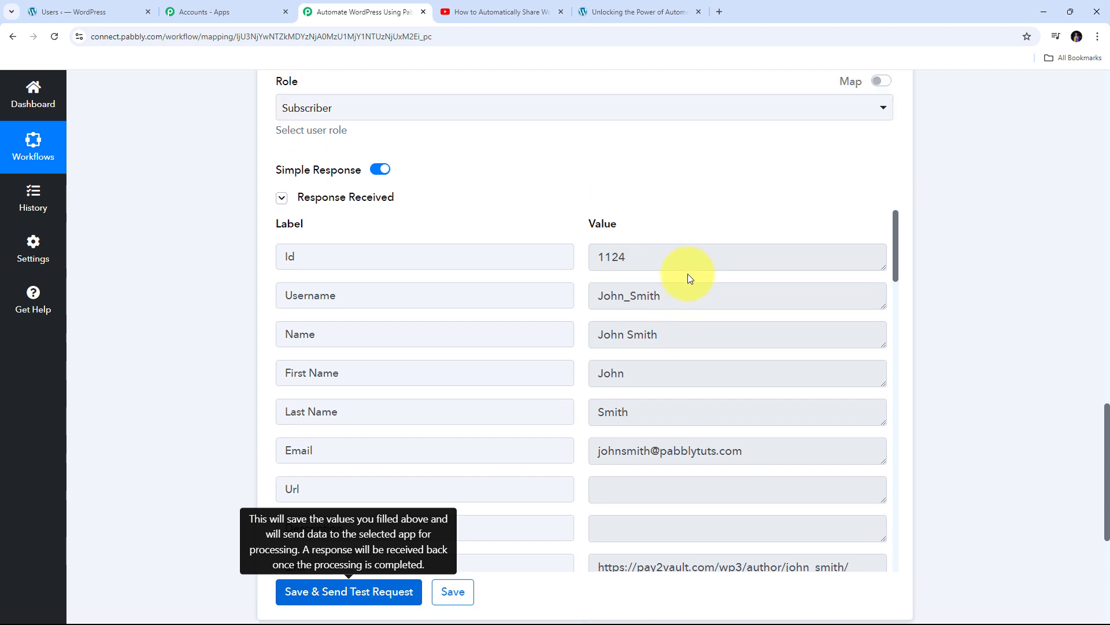